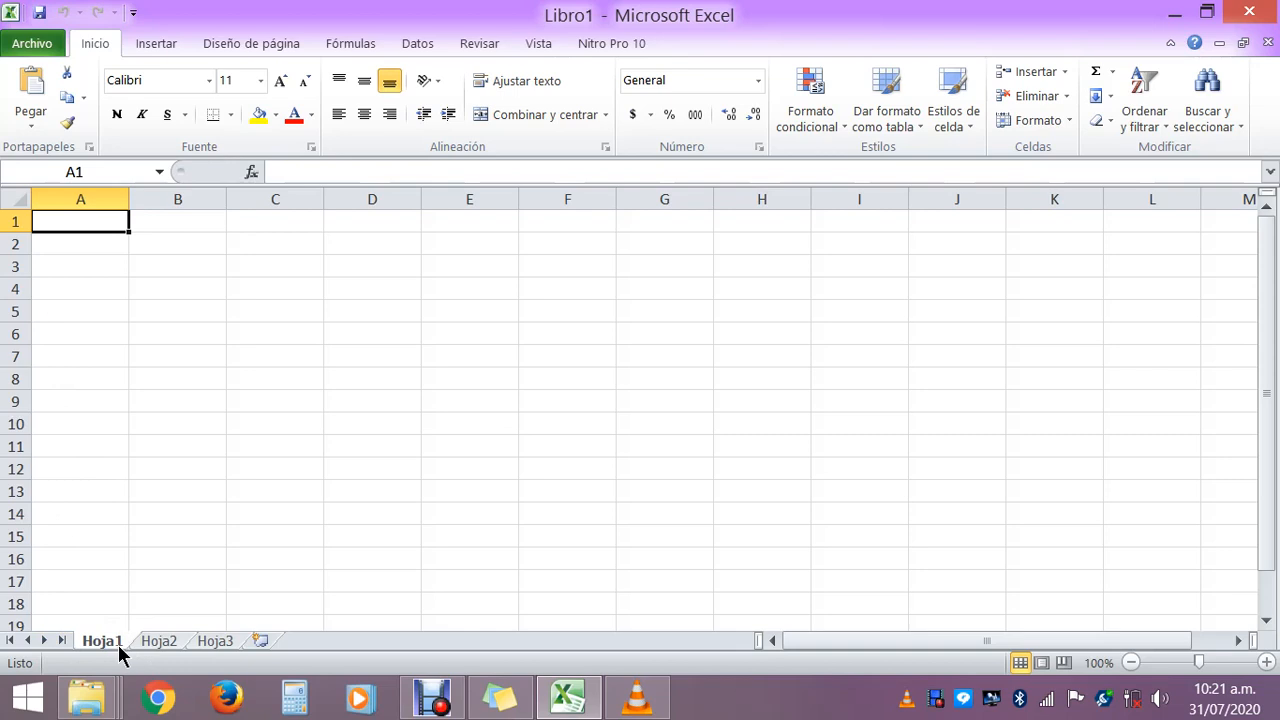
View the worksheets Hoja2 and Hoja3, and return to Hoja1
left_click(168, 645)
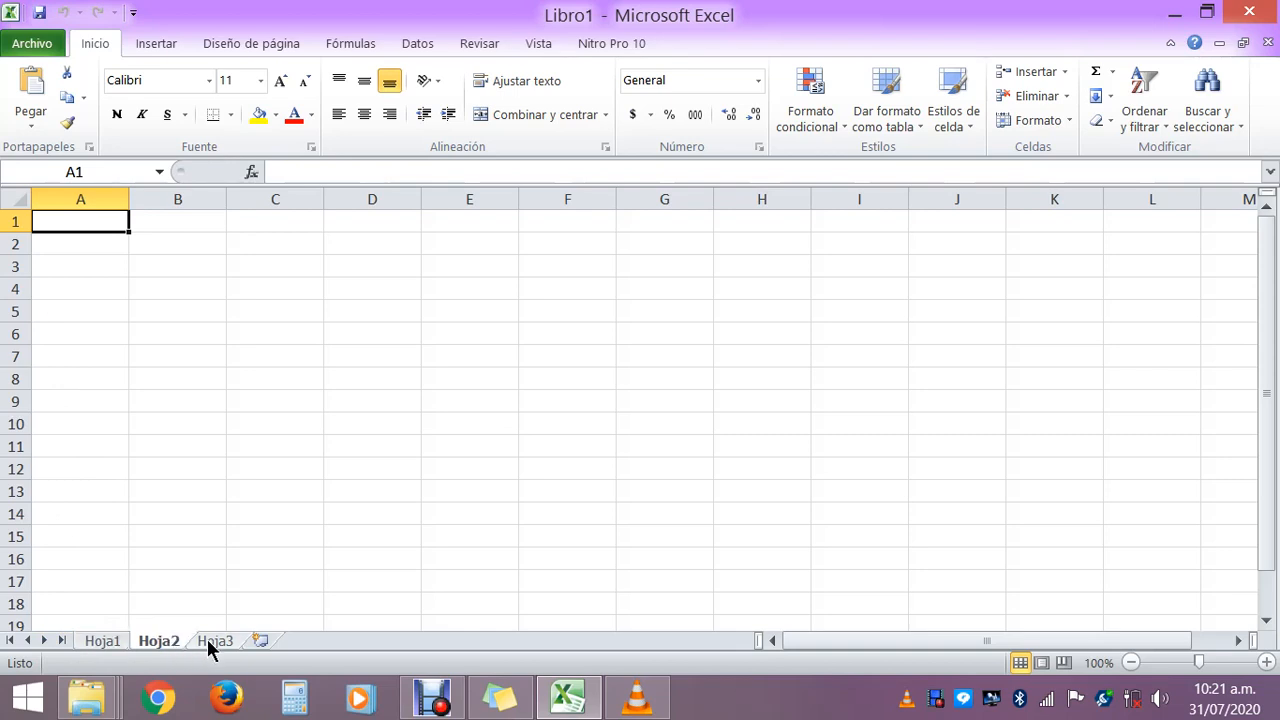
left_click(213, 643)
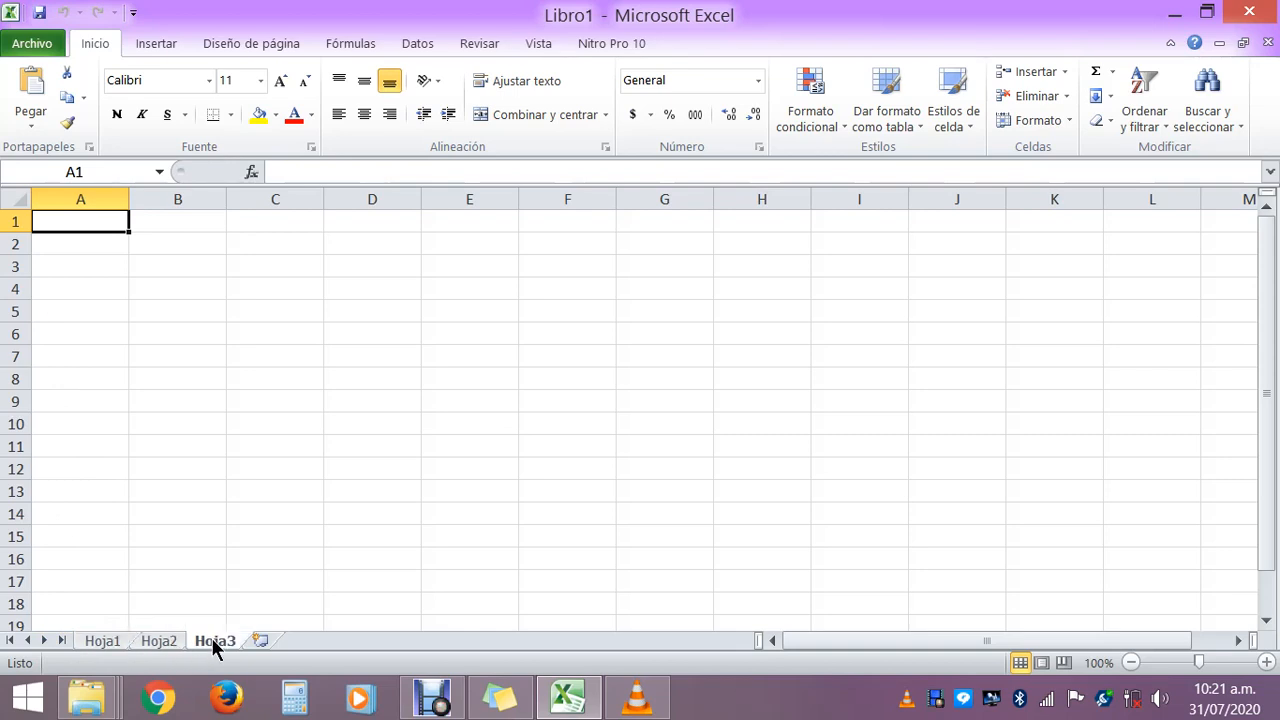
left_click(104, 638)
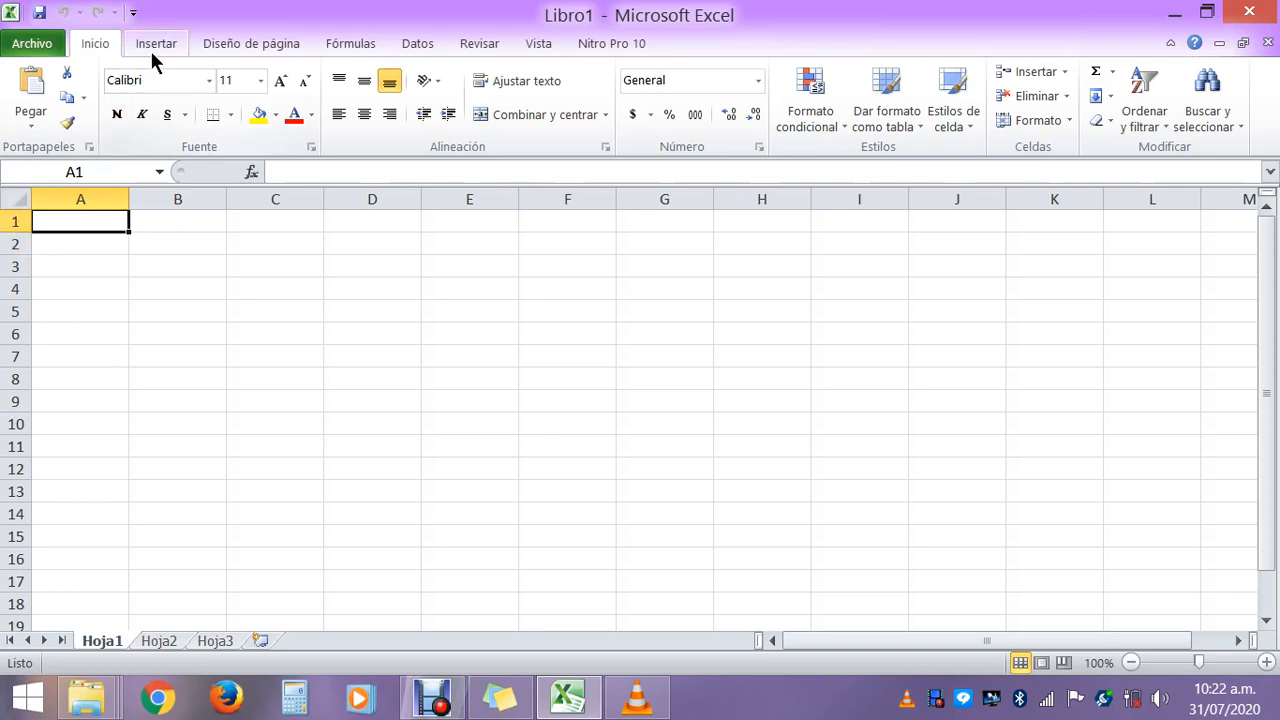
Set the paper size of Hoja1 to A4 (21 cm x 29,7 cm)
left_click(216, 50)
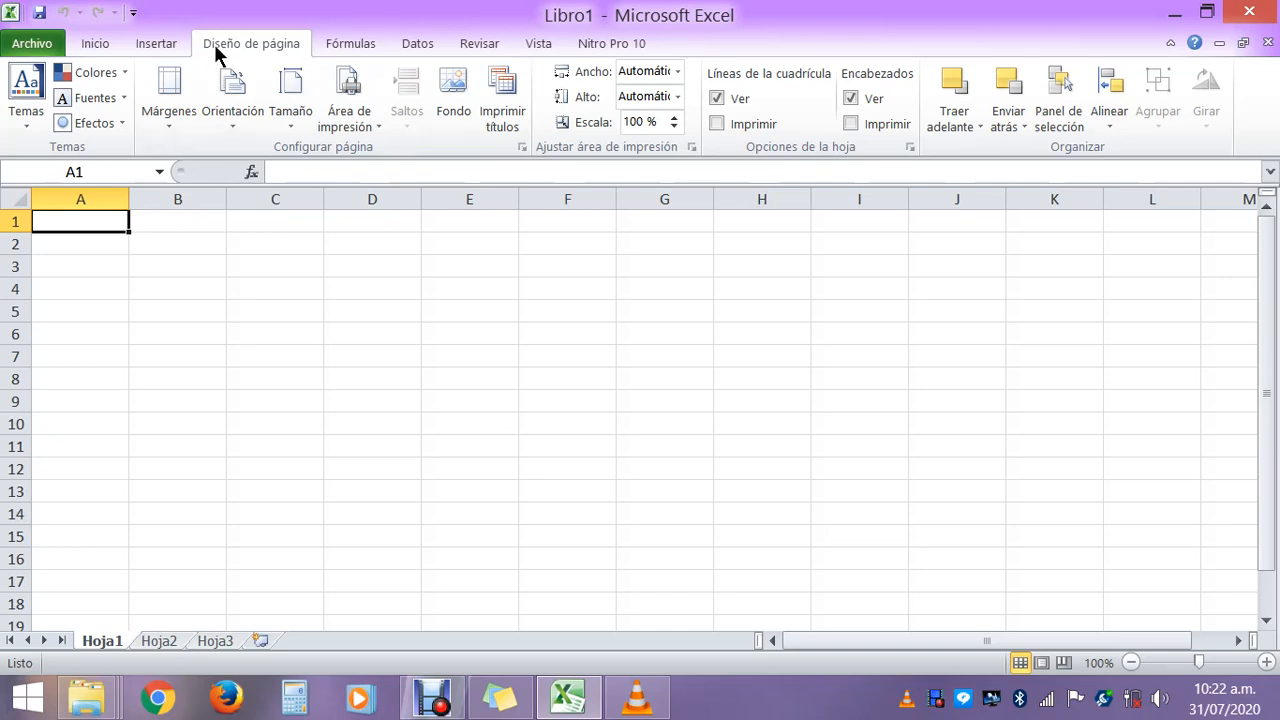
left_click(291, 130)
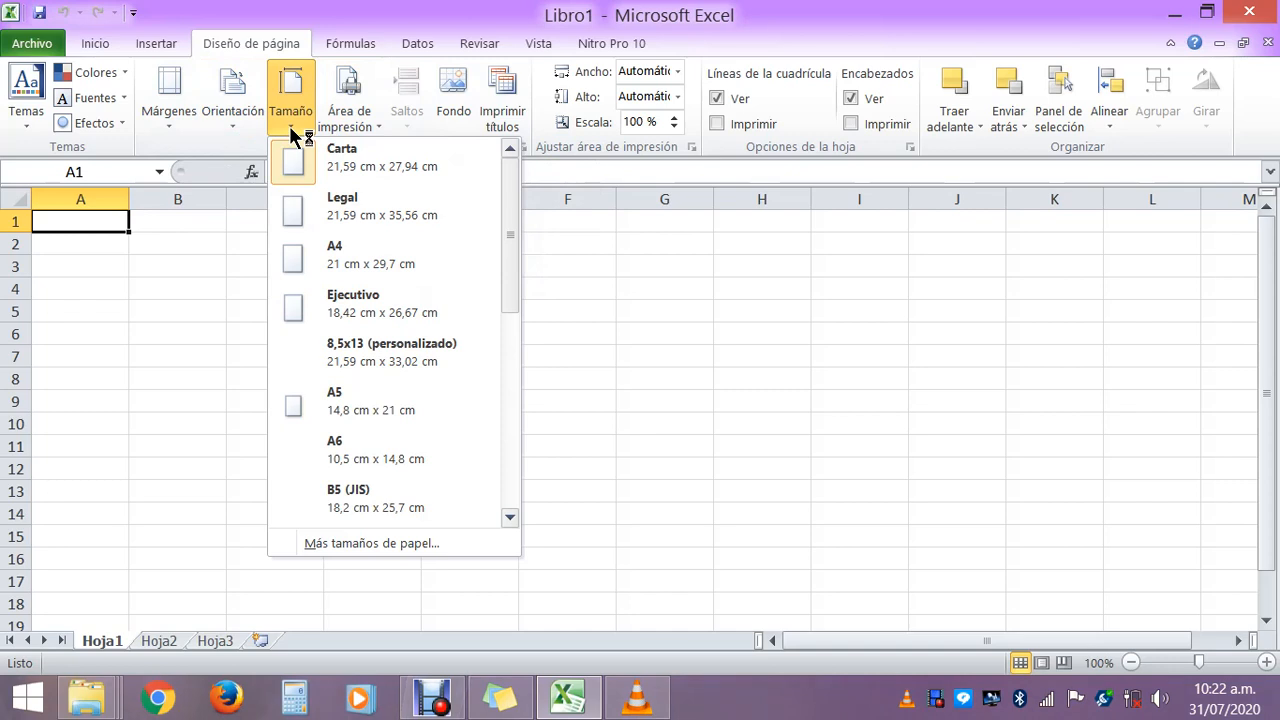
left_click(327, 252)
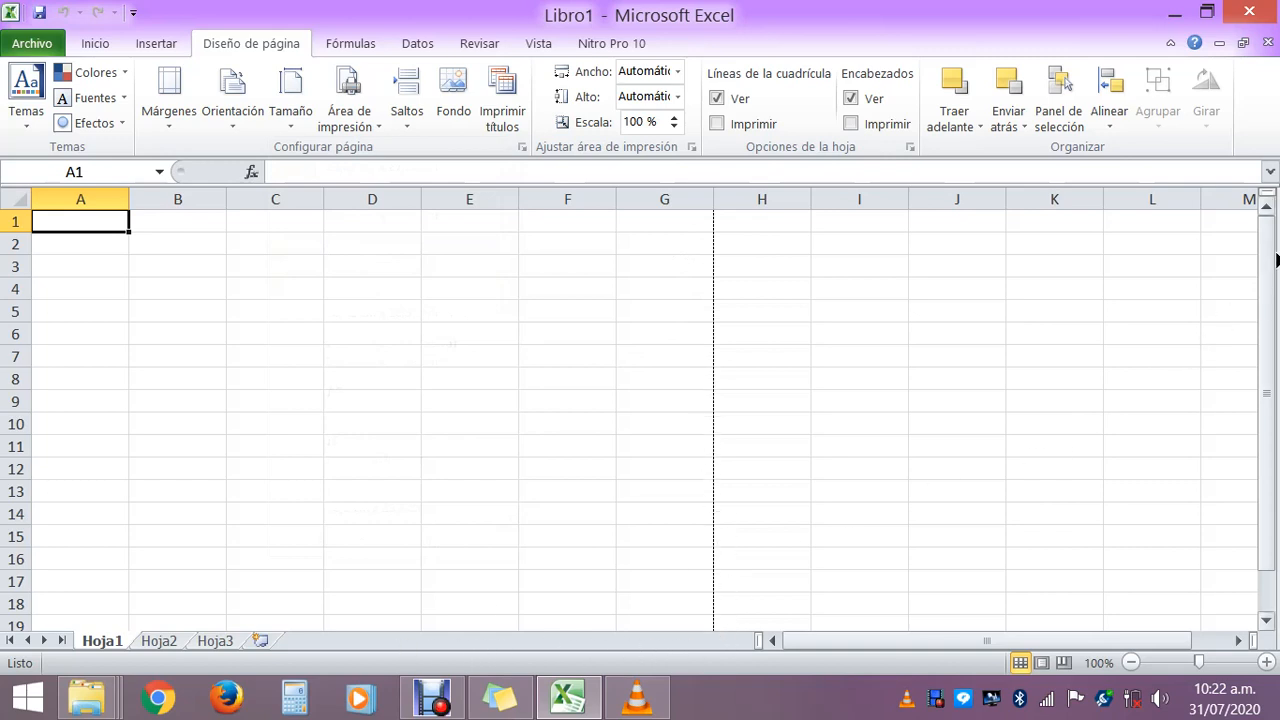
Examine how the dashed page-break lines divide Hoja1 into A4 pages, both horizontally and vertically
left_click_drag(1268, 255, 1274, 352)
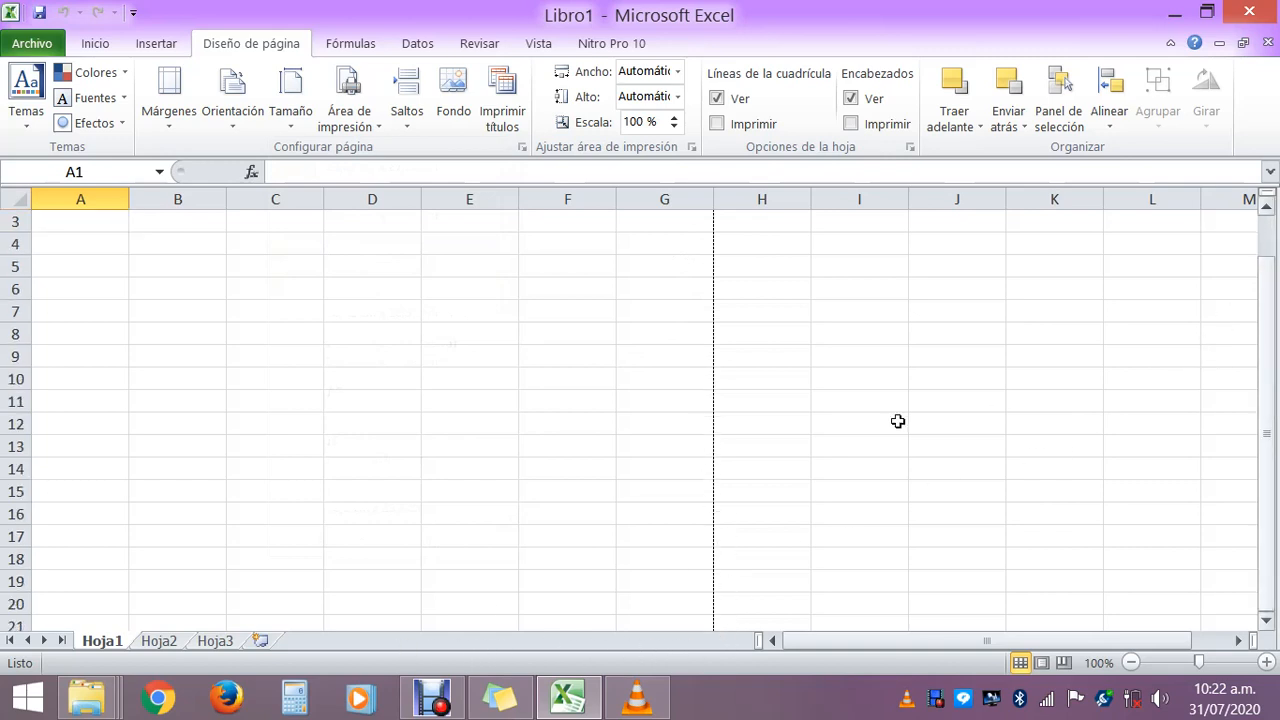
scroll(722, 413, "down", 4)
scroll(722, 413, "down", 6)
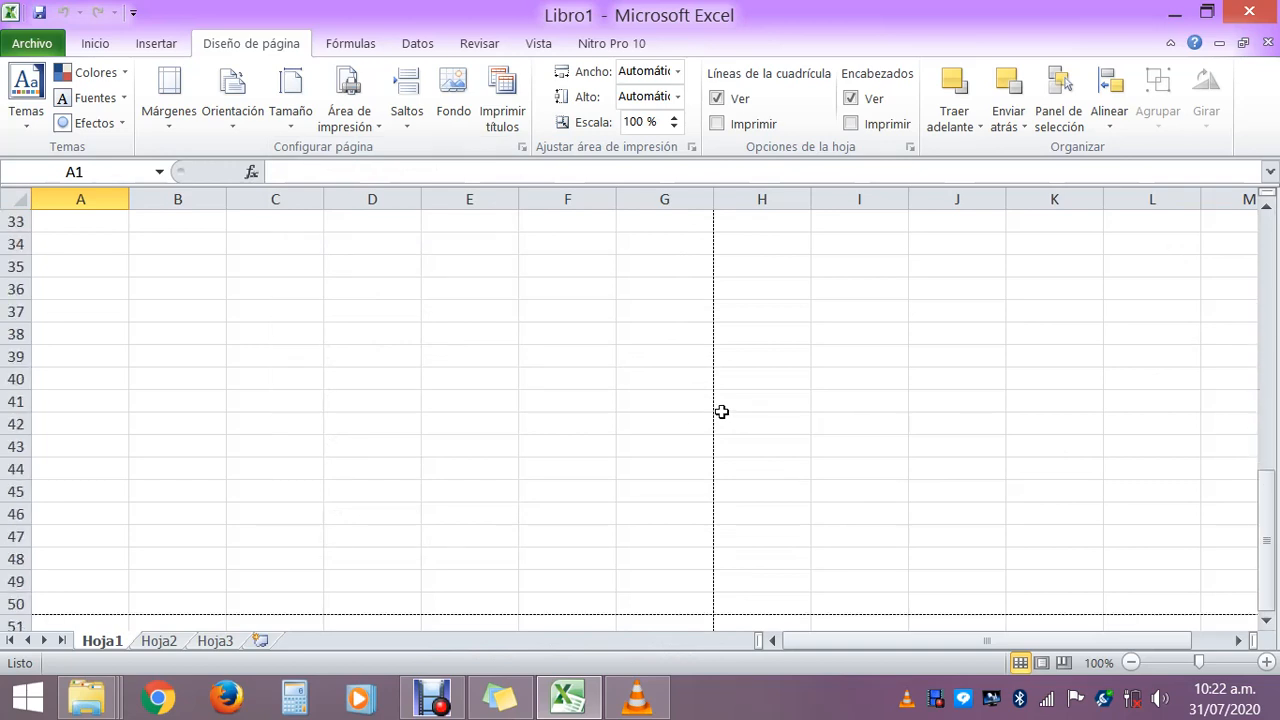
scroll(722, 411, "up", 11)
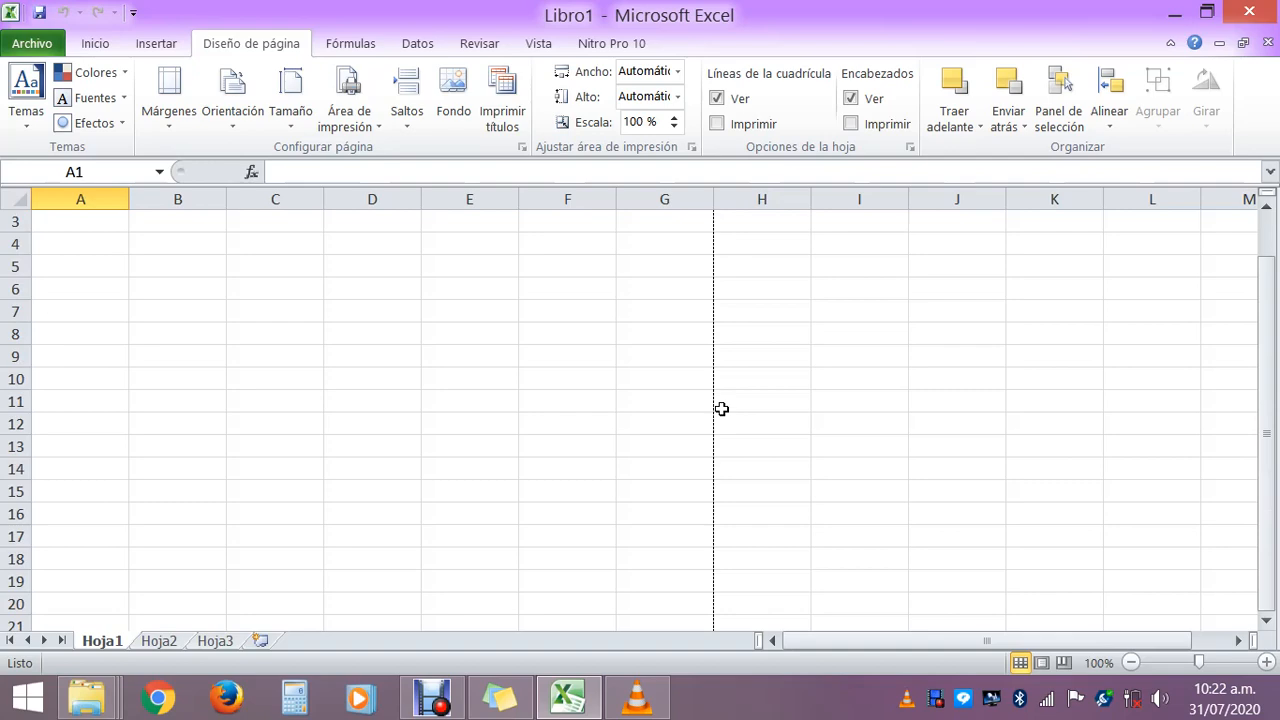
scroll(722, 409, "down", 3, "ctrl")
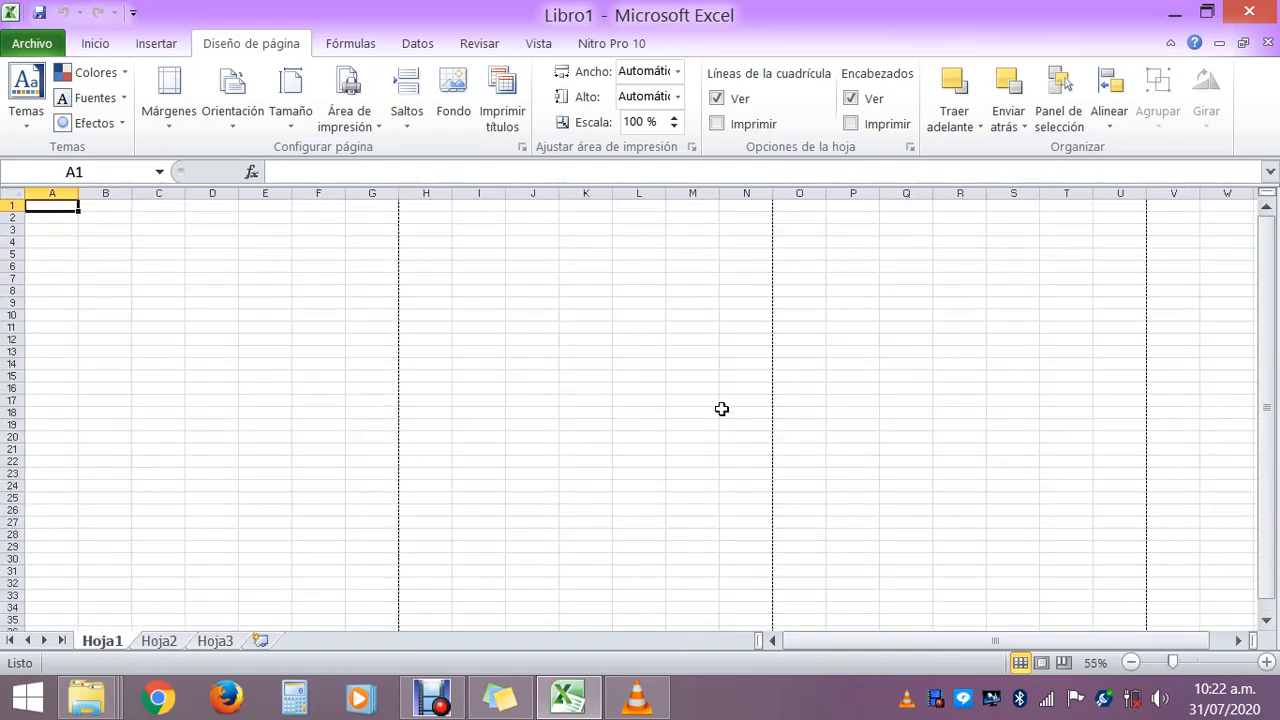
scroll(722, 409, "down", 3, "ctrl")
scroll(722, 409, "up", 1, "ctrl")
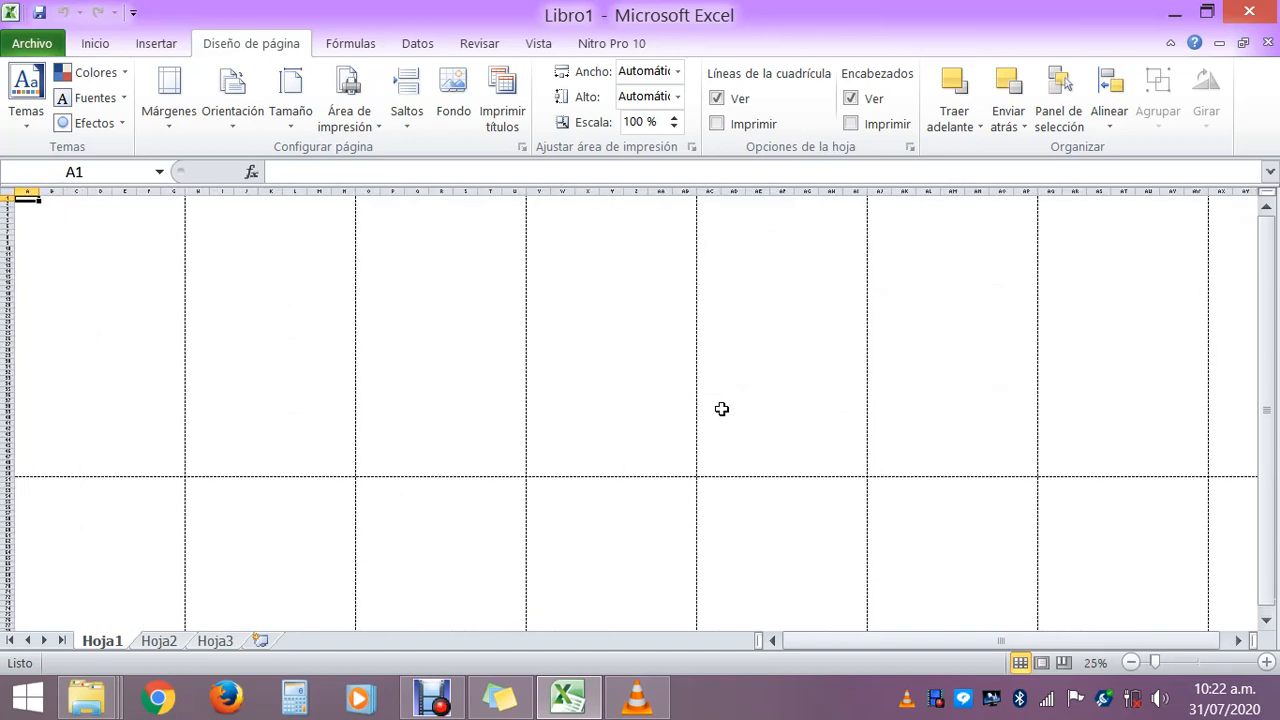
scroll(722, 409, "up", 1, "ctrl")
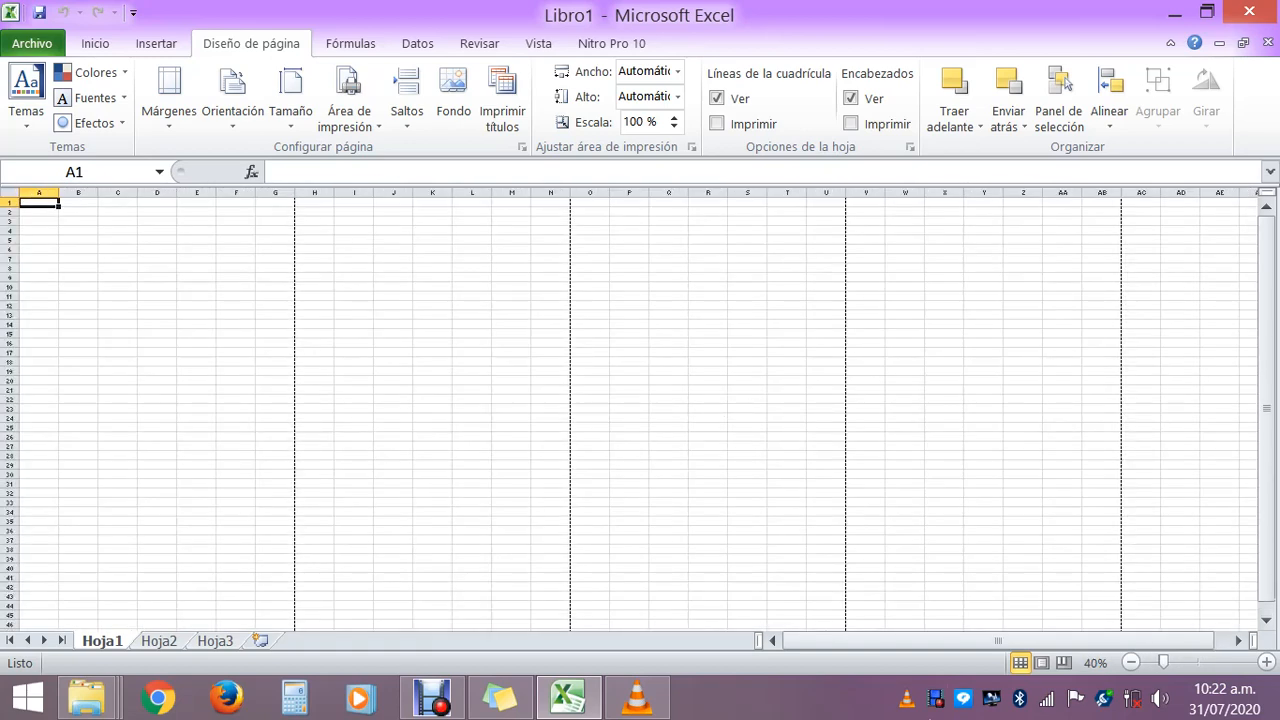
left_click_drag(946, 648, 834, 638)
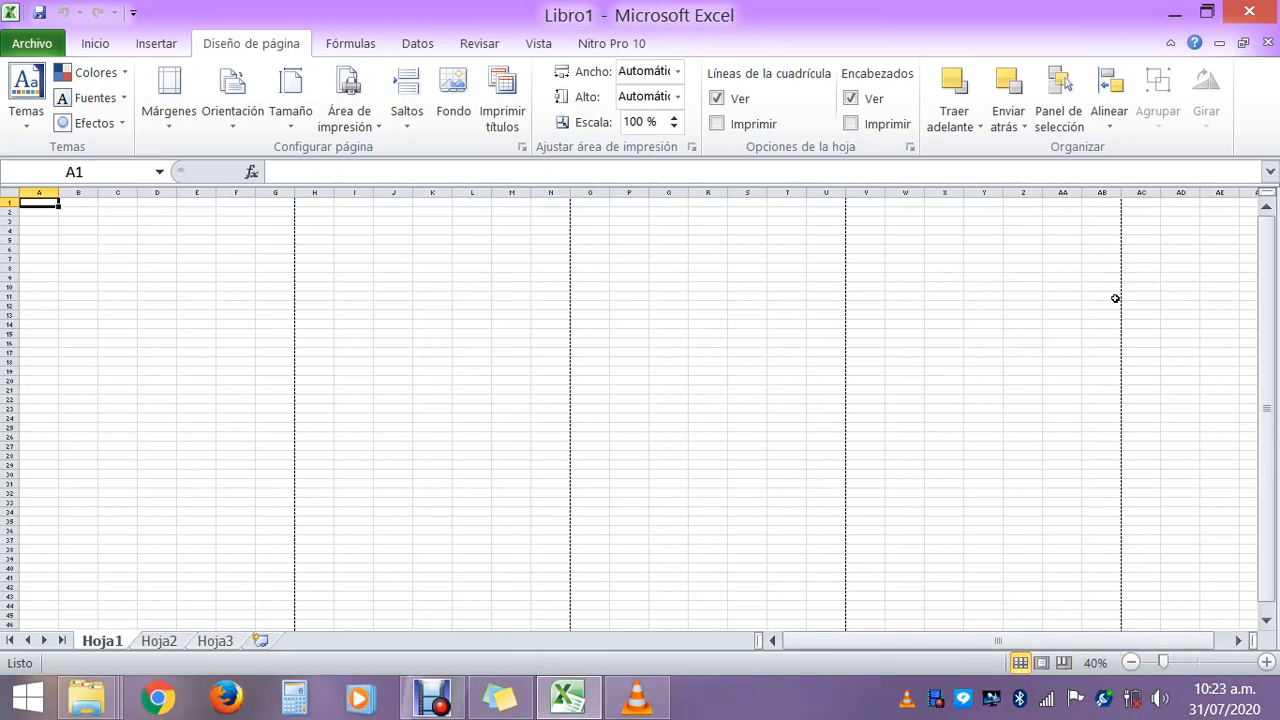
scroll(252, 391, "up", 3)
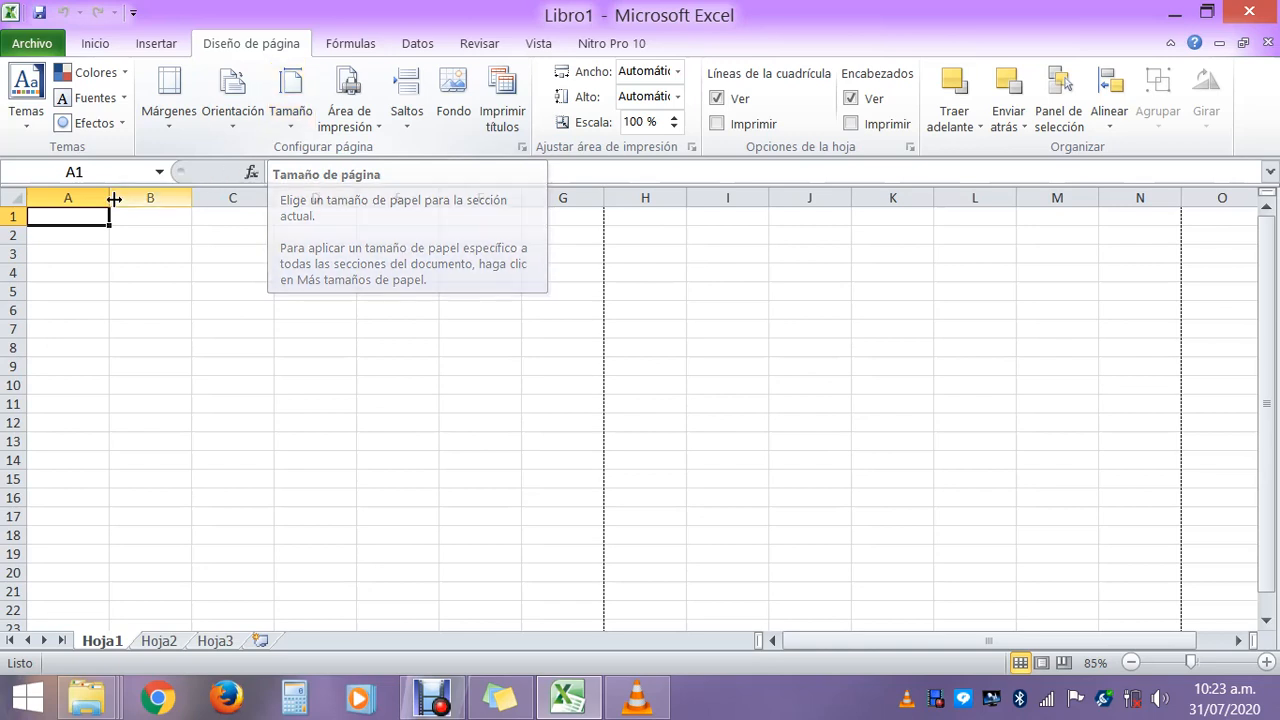
Select the range A1:G50, covering the whole first page within the page-break lines
left_click_drag(72, 215, 563, 226)
left_click(91, 238)
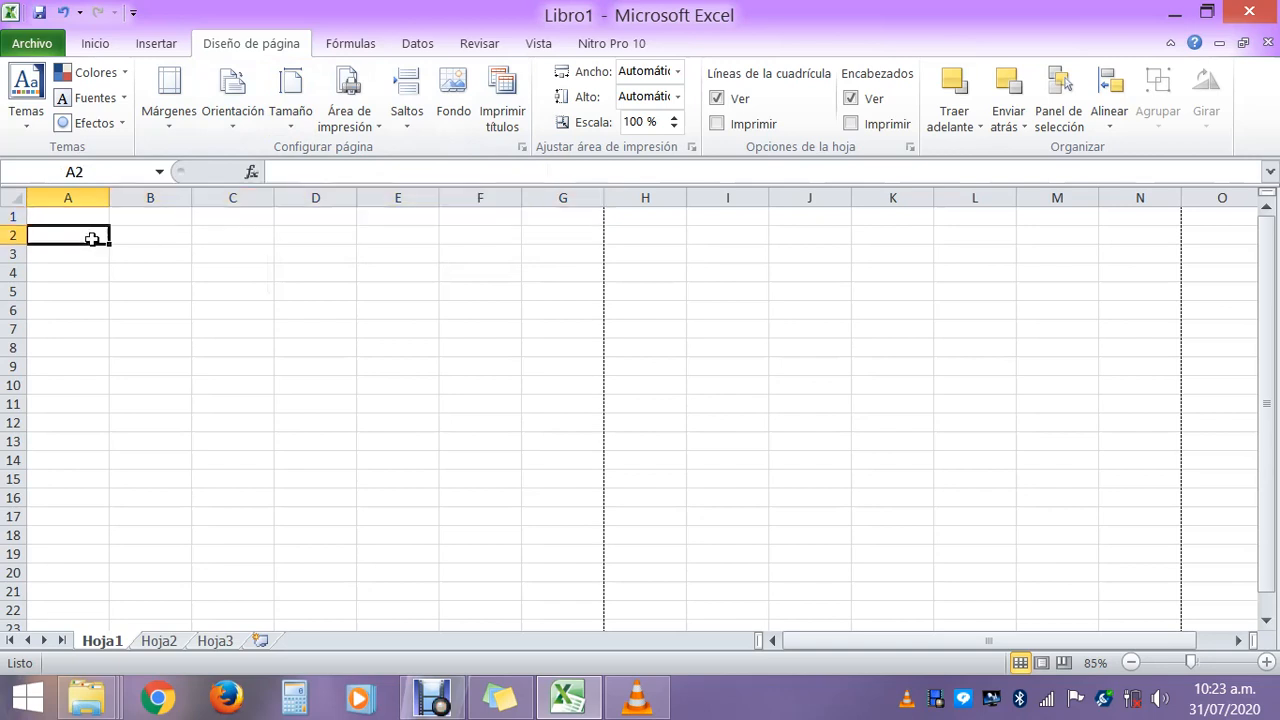
left_click(42, 217)
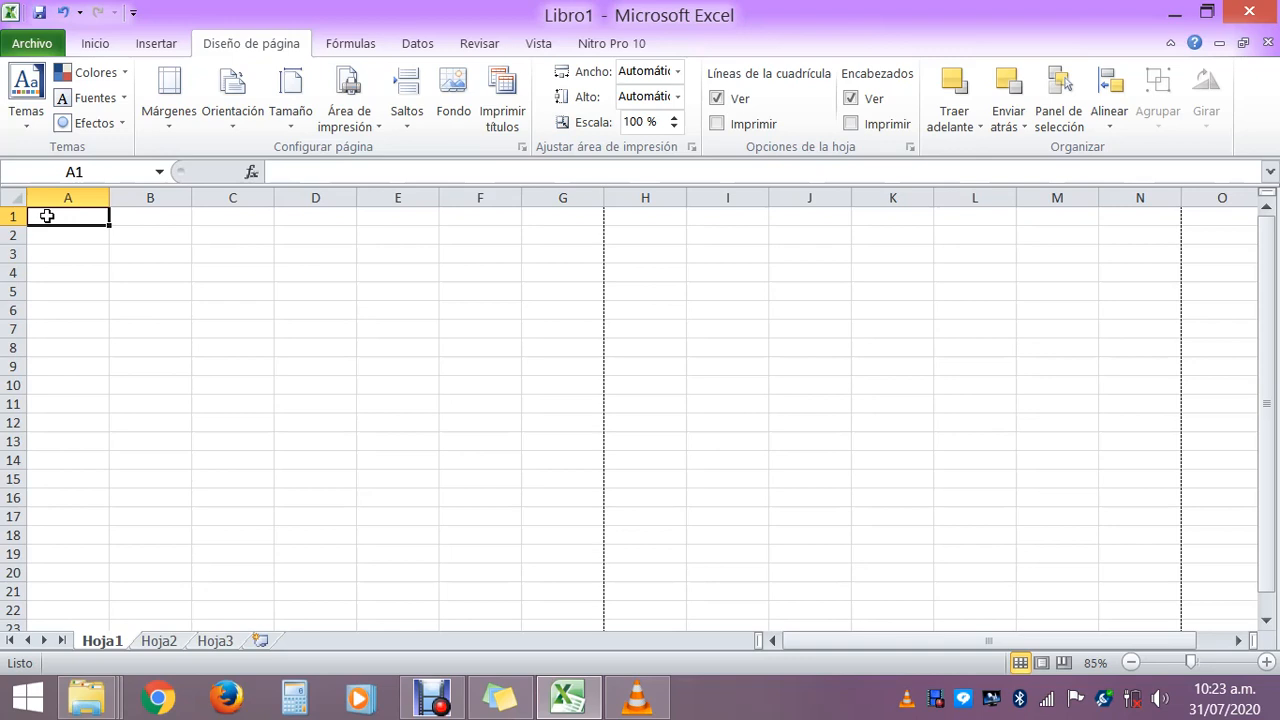
left_click_drag(47, 217, 582, 636)
left_click_drag(583, 645, 580, 585)
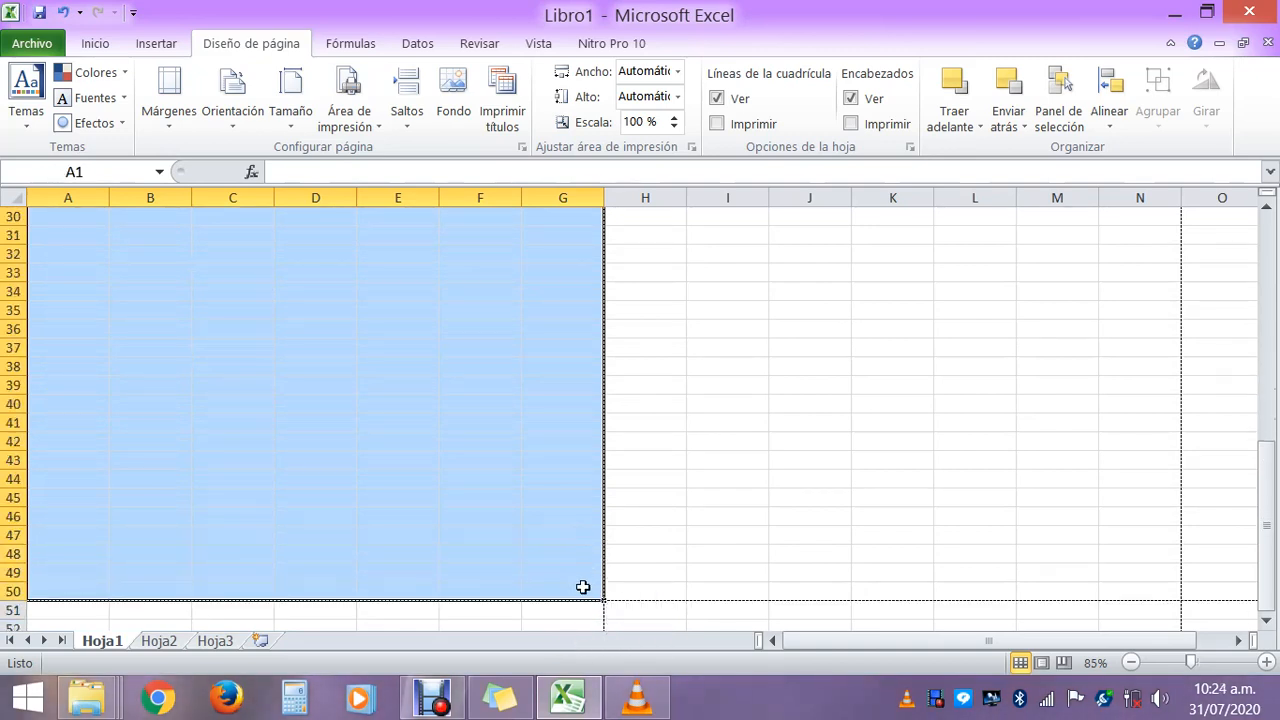
scroll(673, 549, "up", 10)
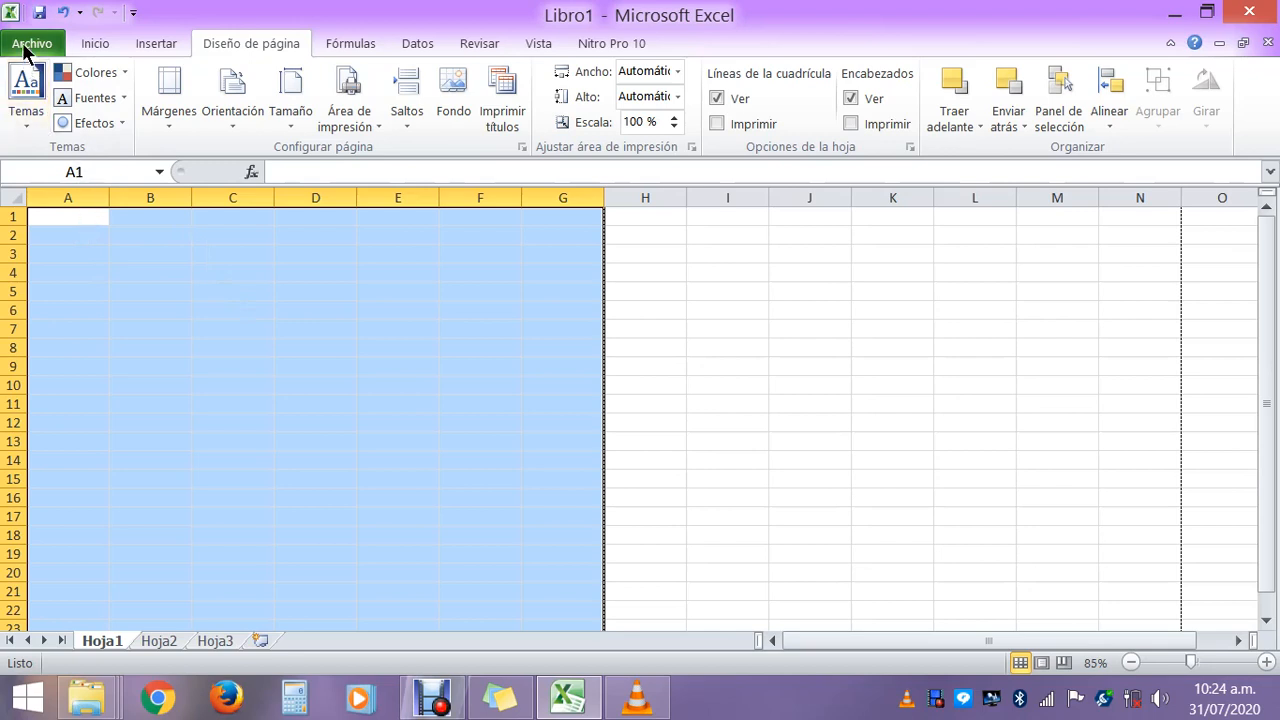
Review the print settings with Imprimir hojas activas chosen, return to the worksheet and clear the range selection
left_click(27, 47)
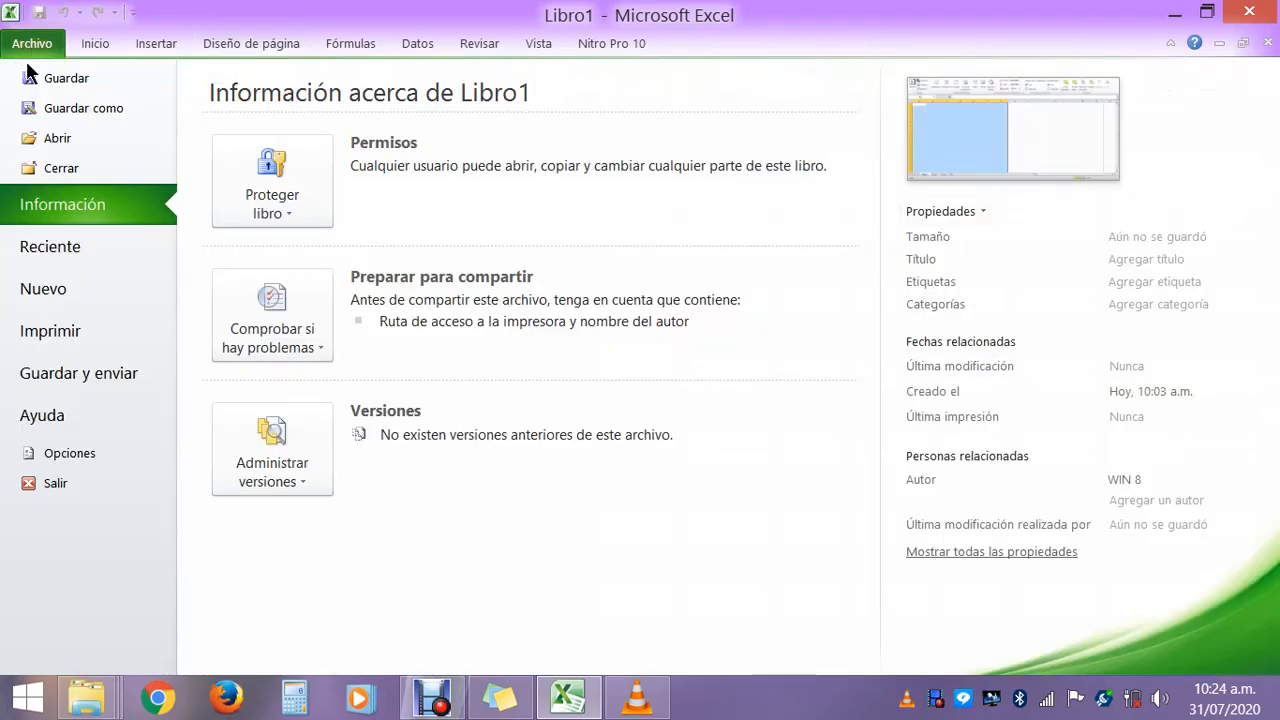
left_click(55, 331)
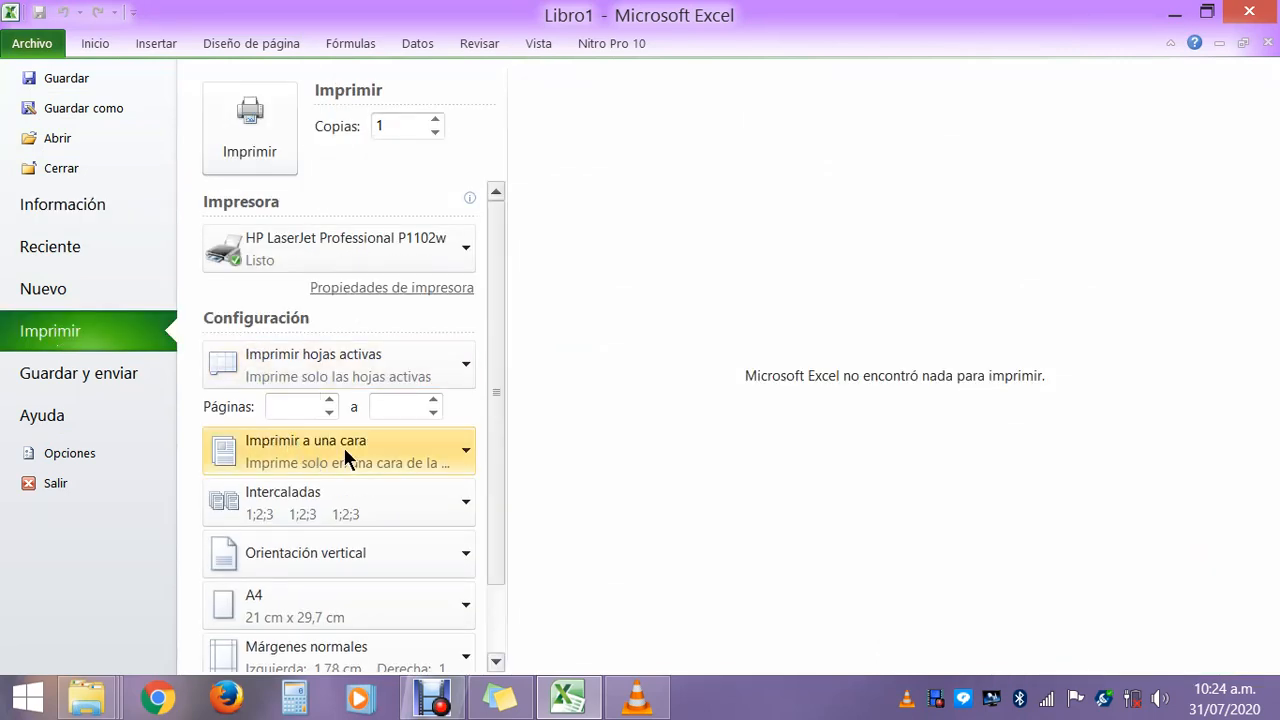
left_click(466, 369)
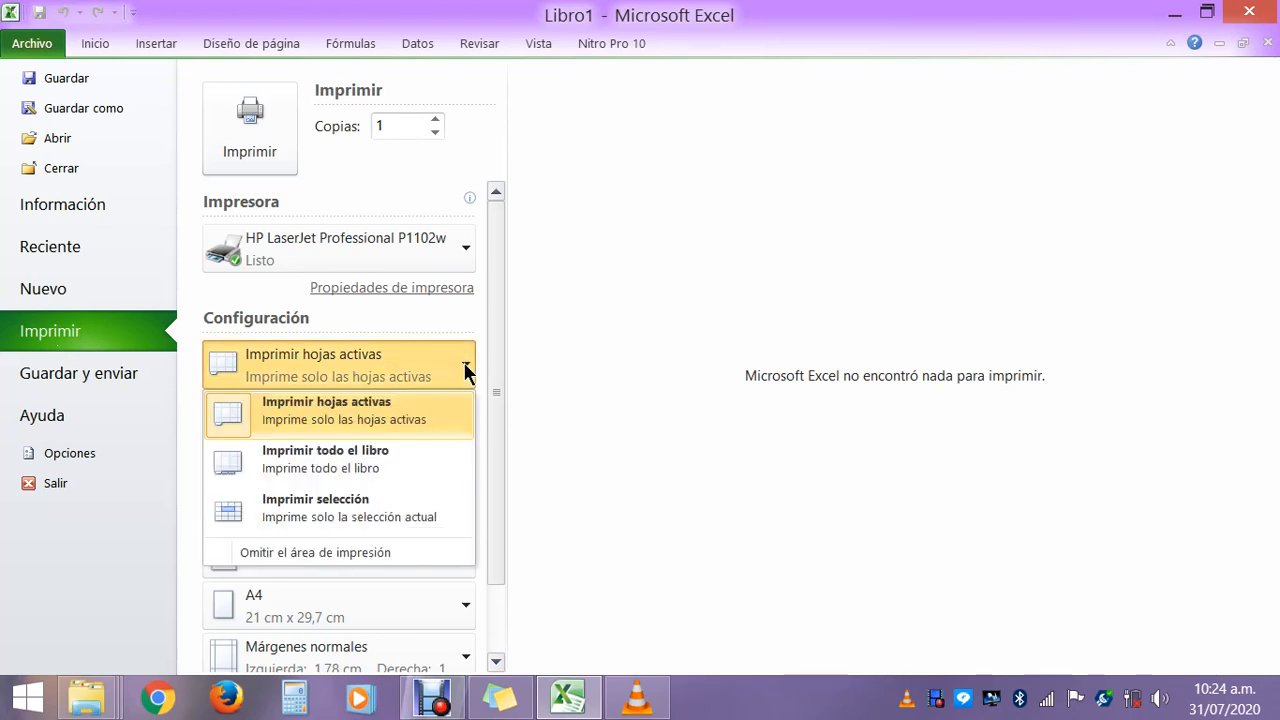
left_click(349, 414)
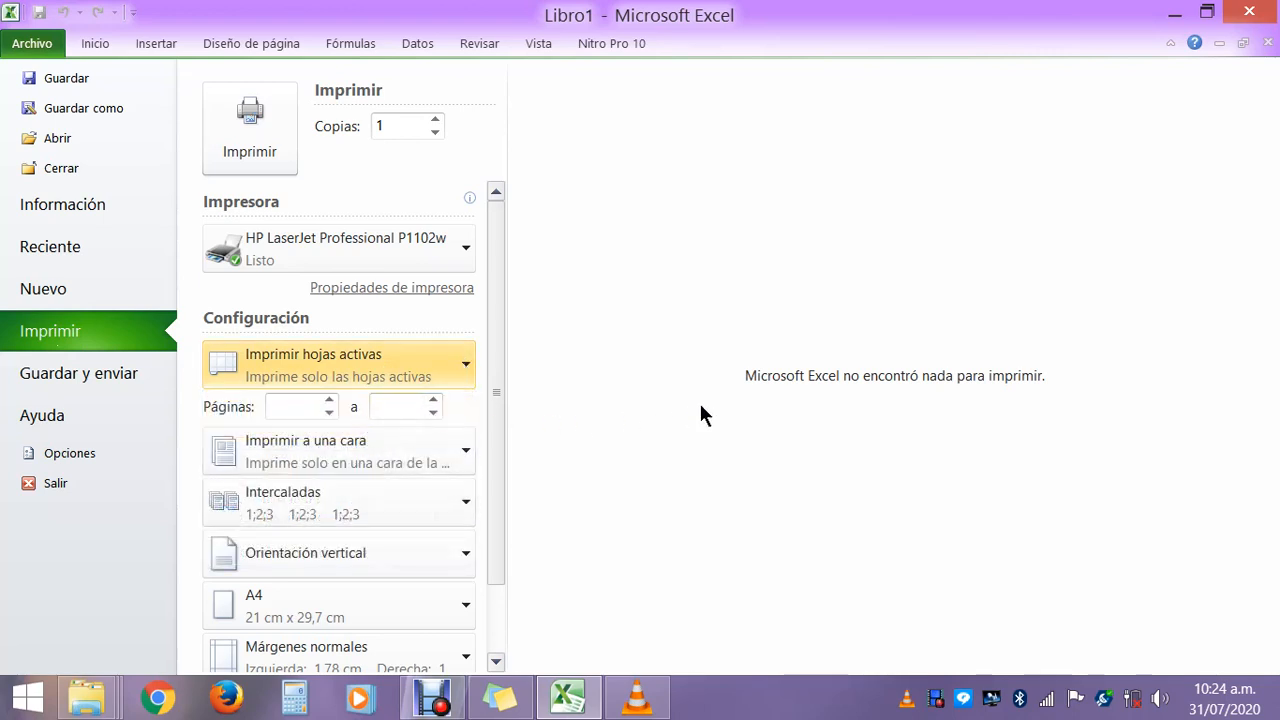
scroll(963, 384, "down", 2)
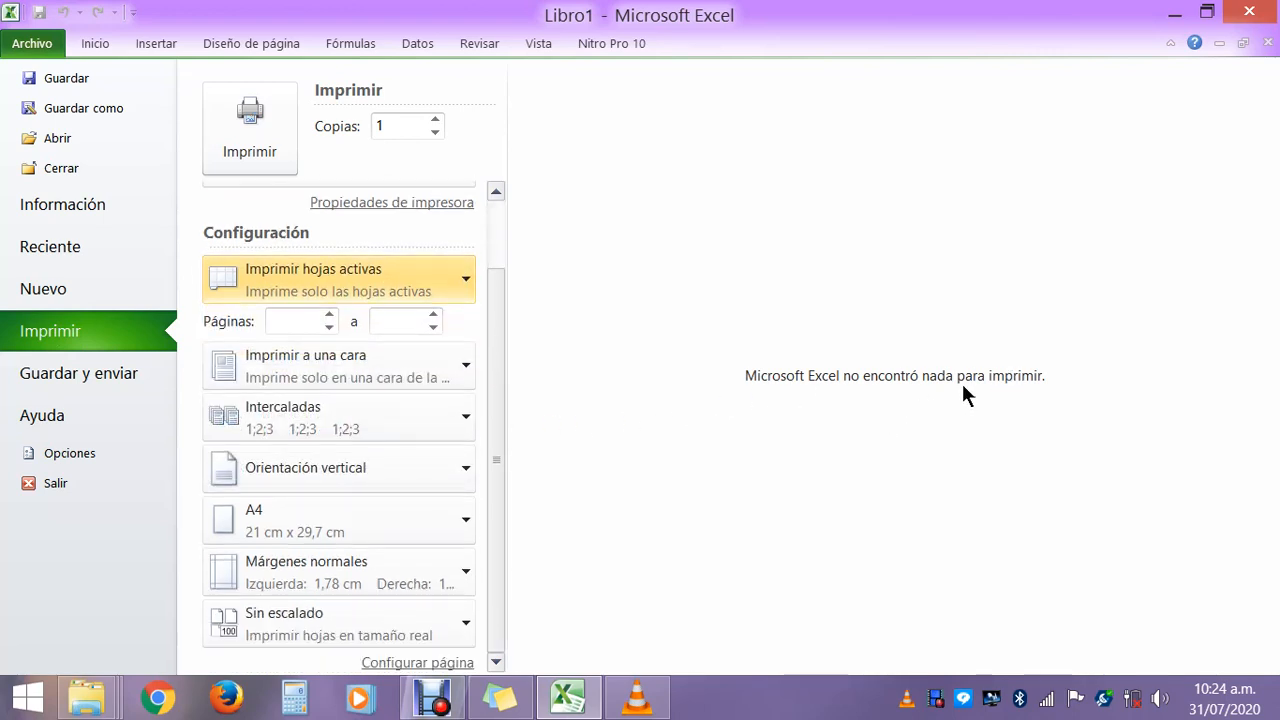
scroll(962, 384, "up", 2)
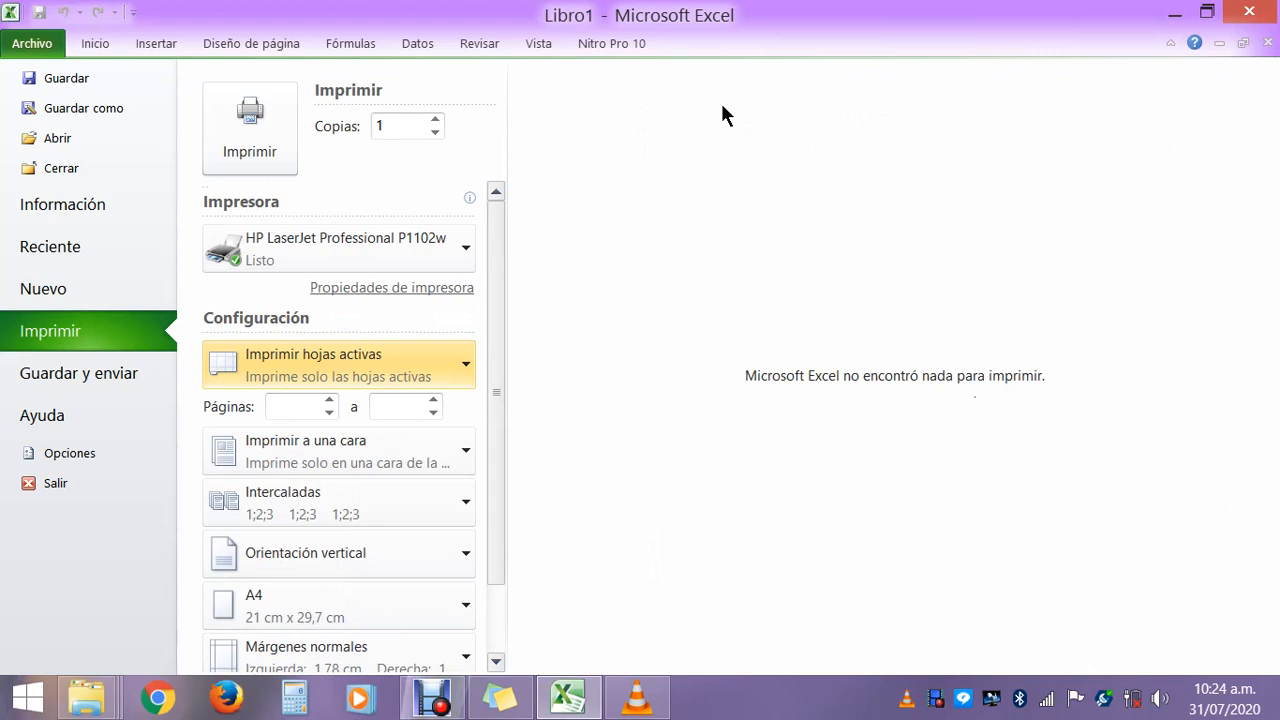
left_click(90, 43)
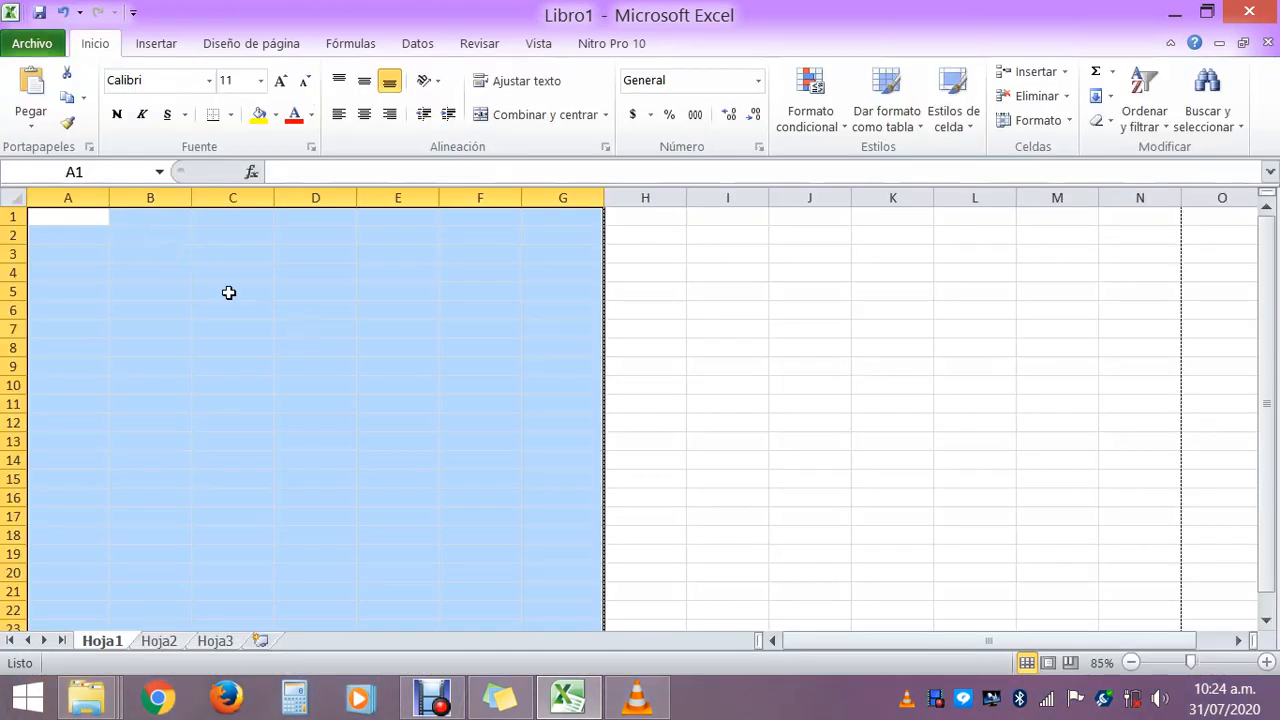
scroll(297, 326, "down", 6)
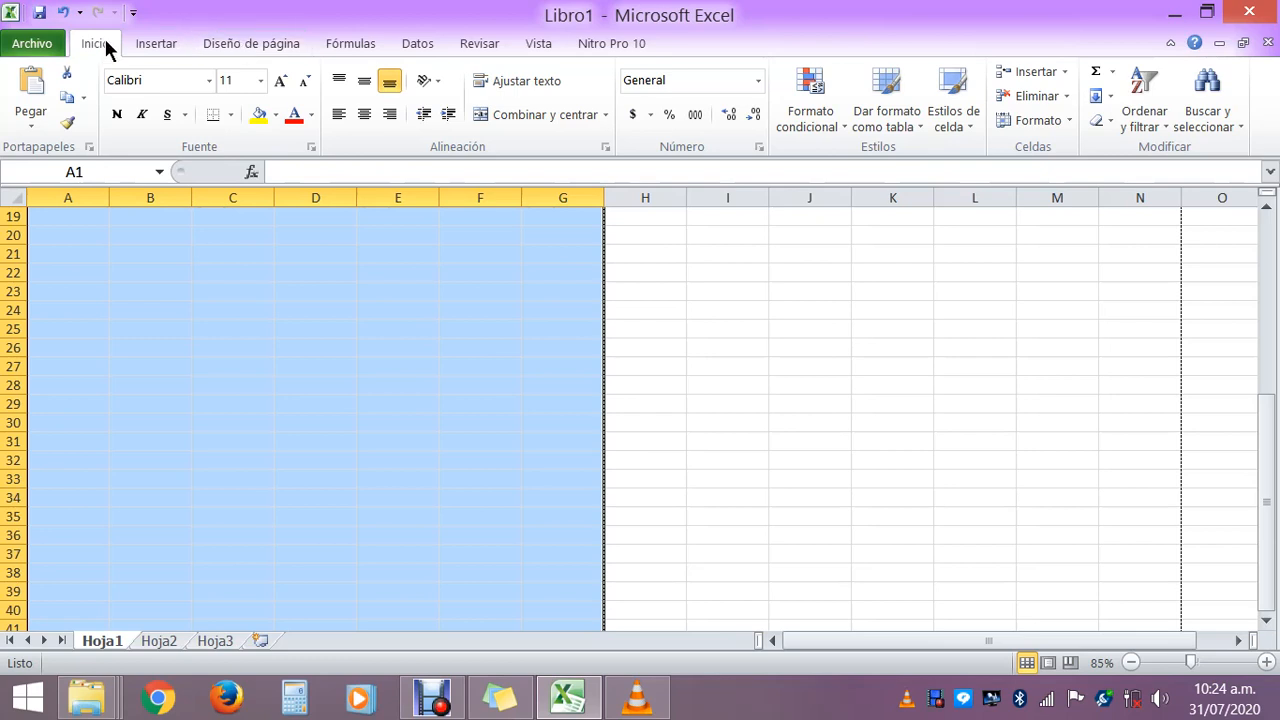
left_click(63, 212)
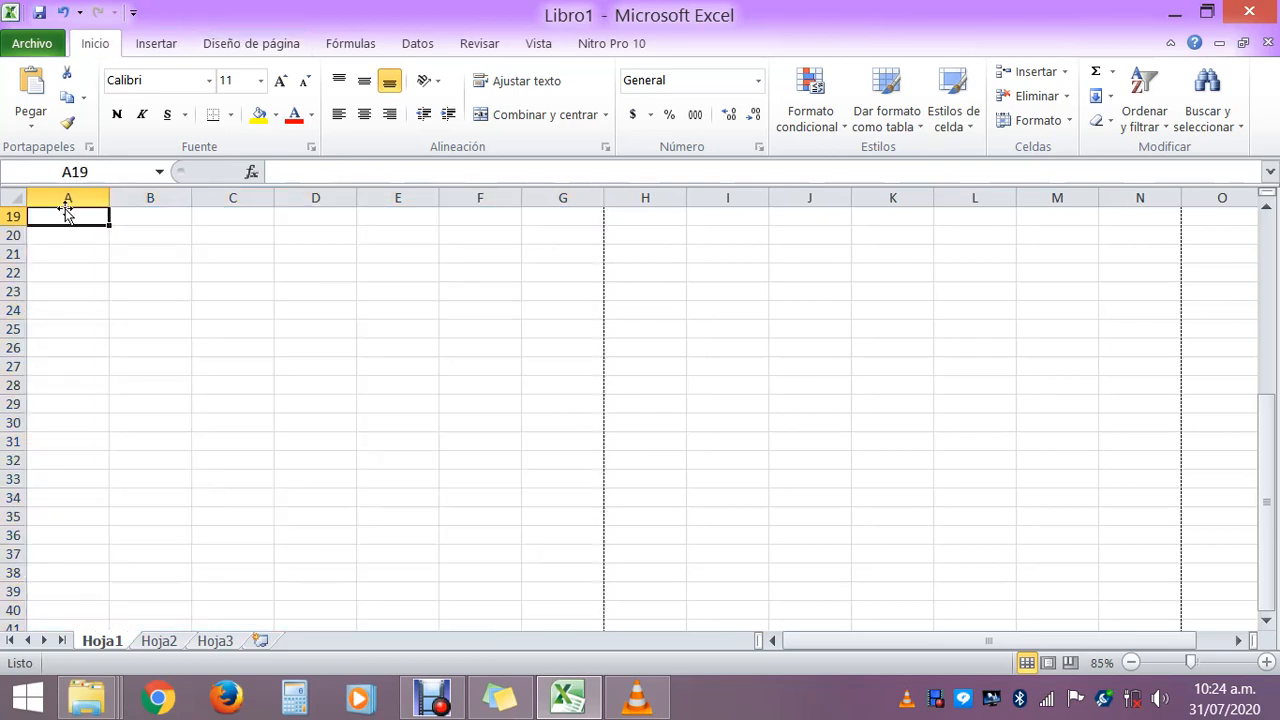
scroll(116, 303, "up", 6)
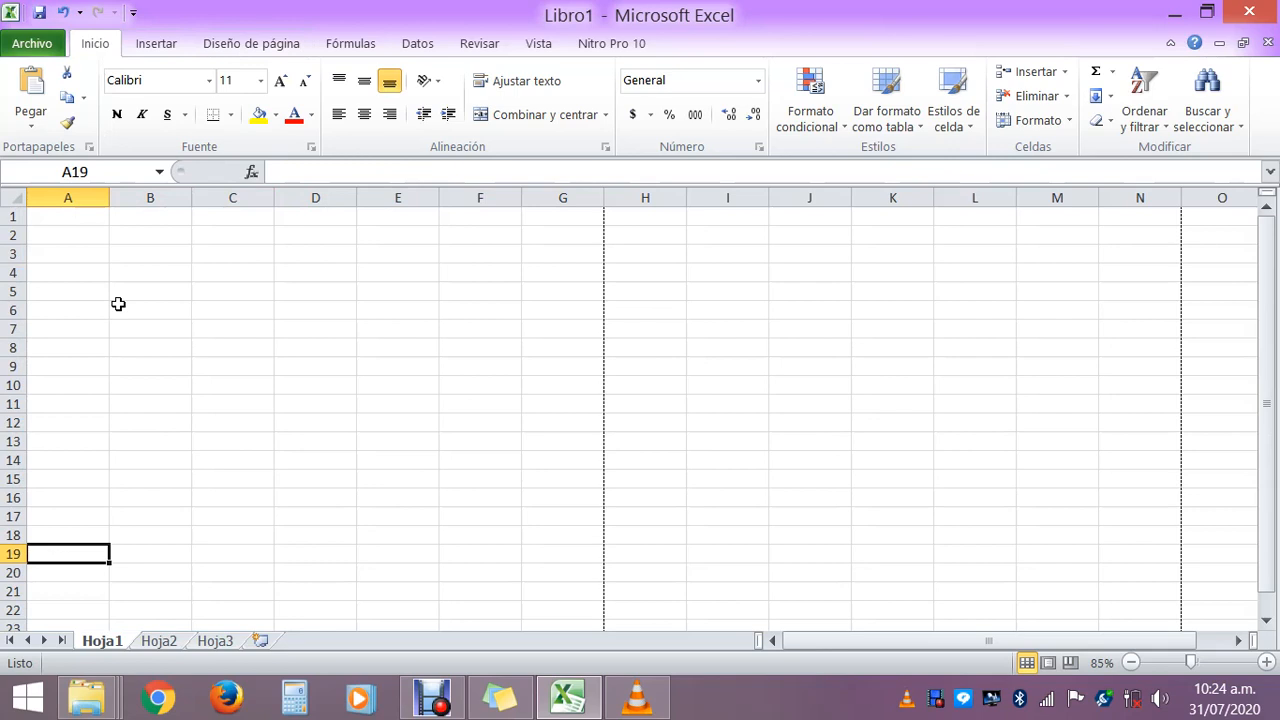
Set the page orientation to Horizontal and check where the page breaks fall on the sheet
left_click(217, 43)
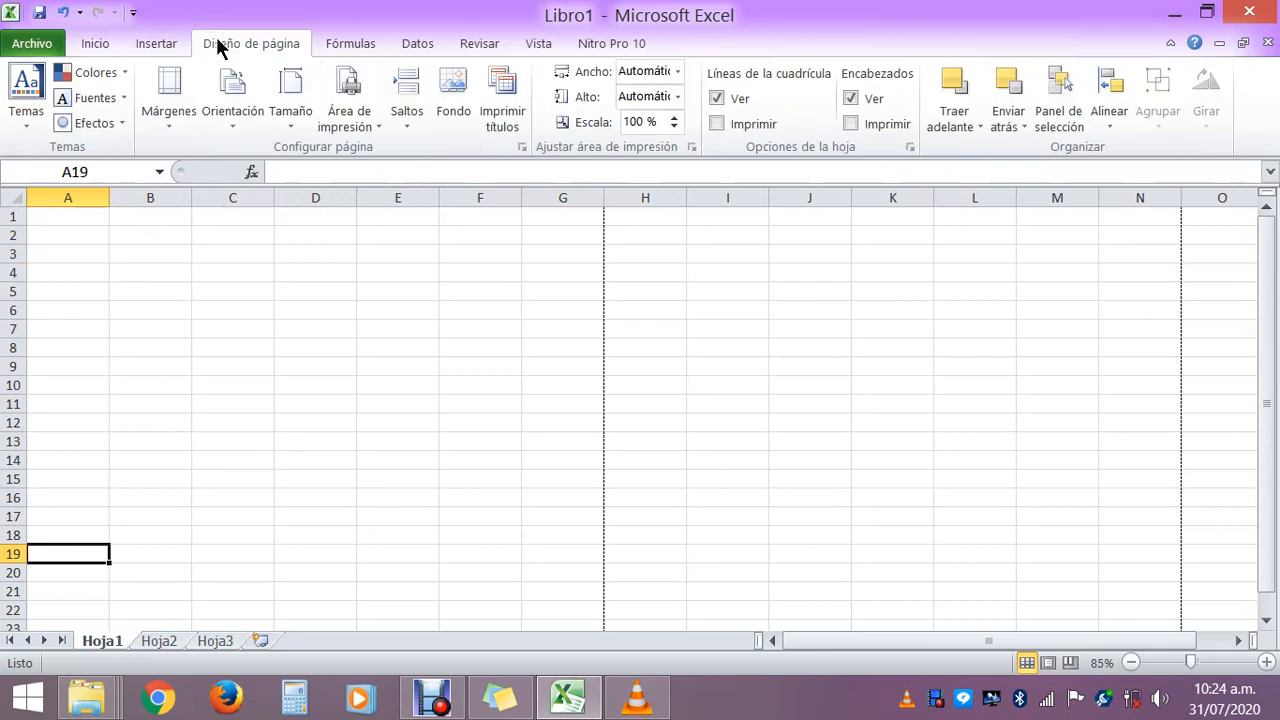
left_click(231, 121)
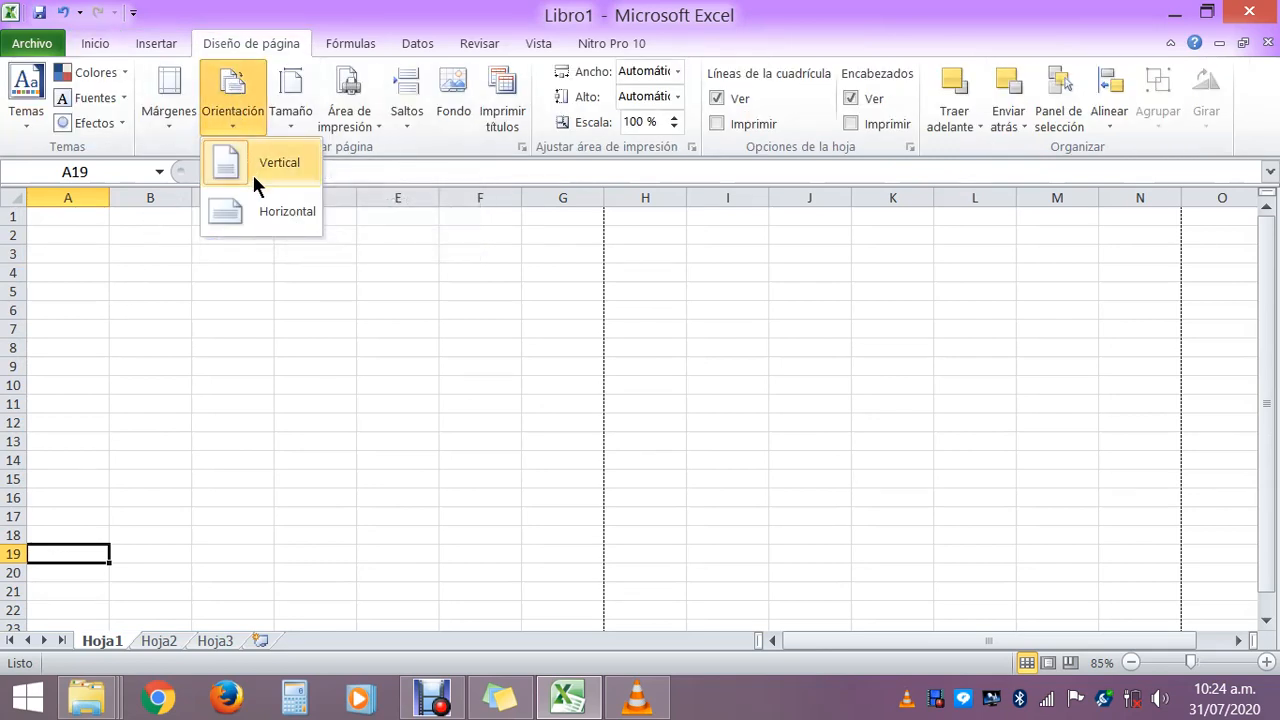
left_click(256, 208)
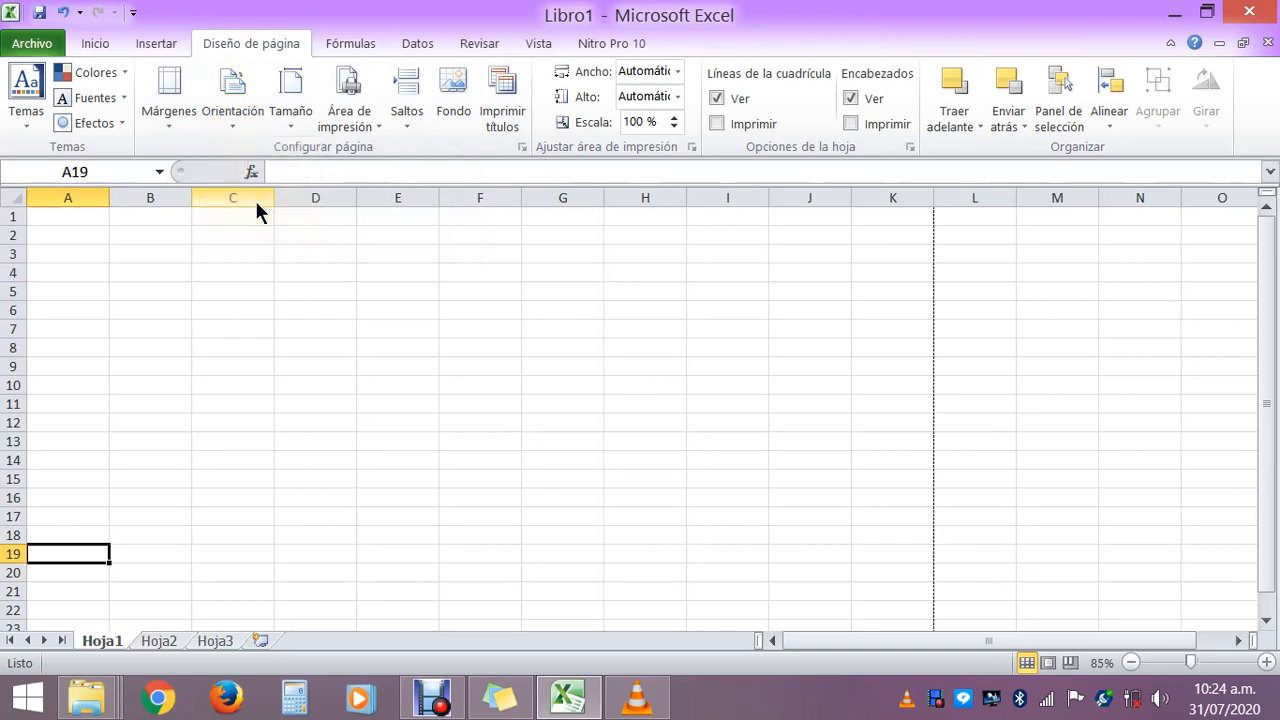
scroll(371, 366, "down", 7)
scroll(374, 370, "up", 7)
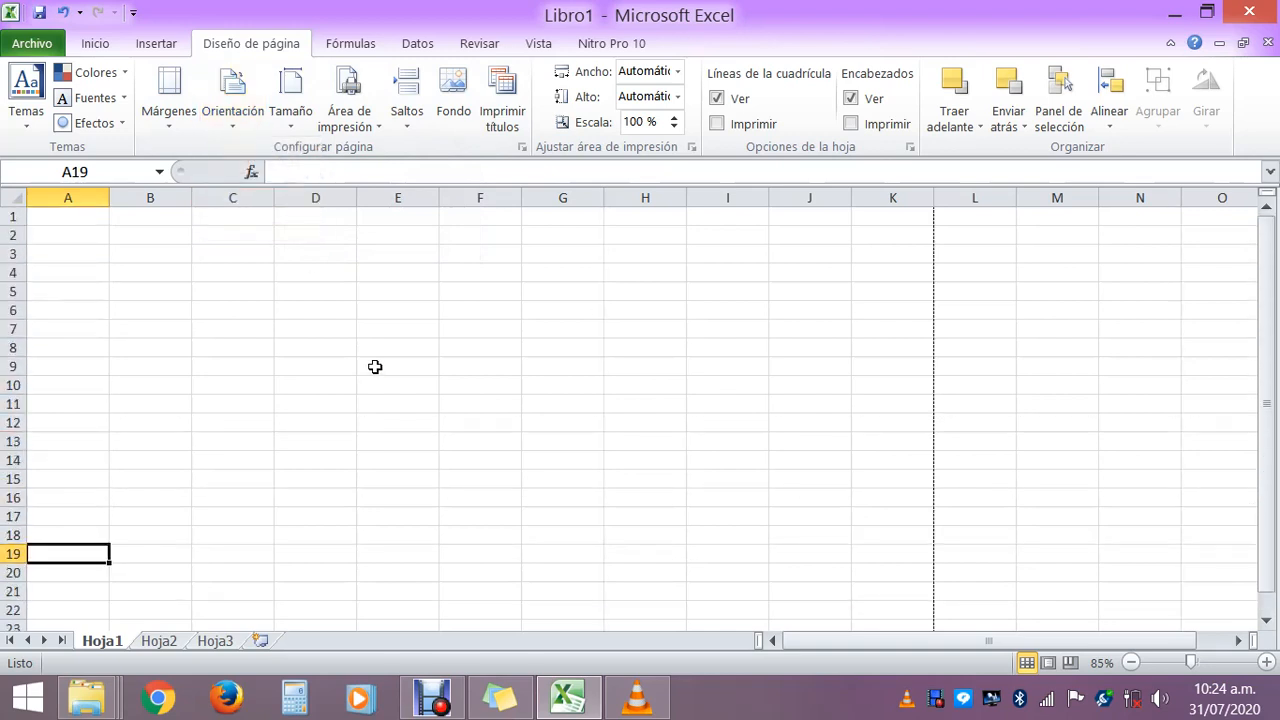
Set the page orientation back to Vertical and apply the Normal margin preset
left_click(224, 118)
left_click(252, 162)
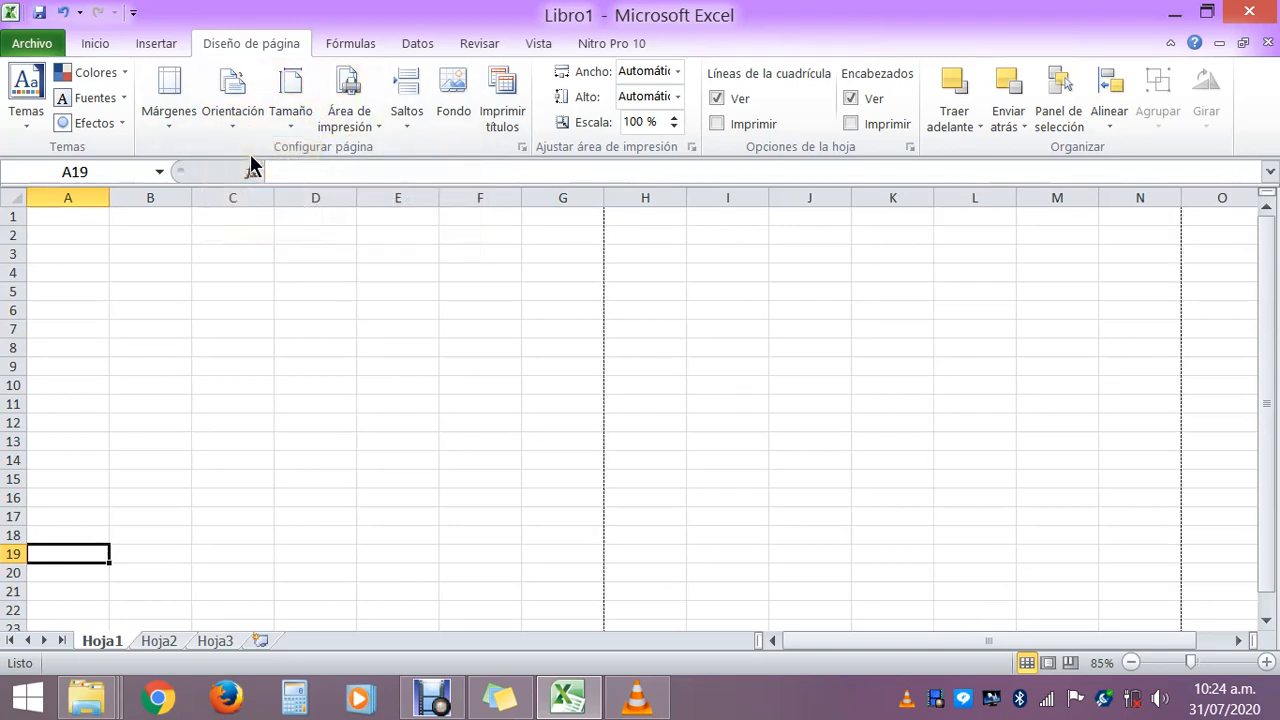
left_click(176, 125)
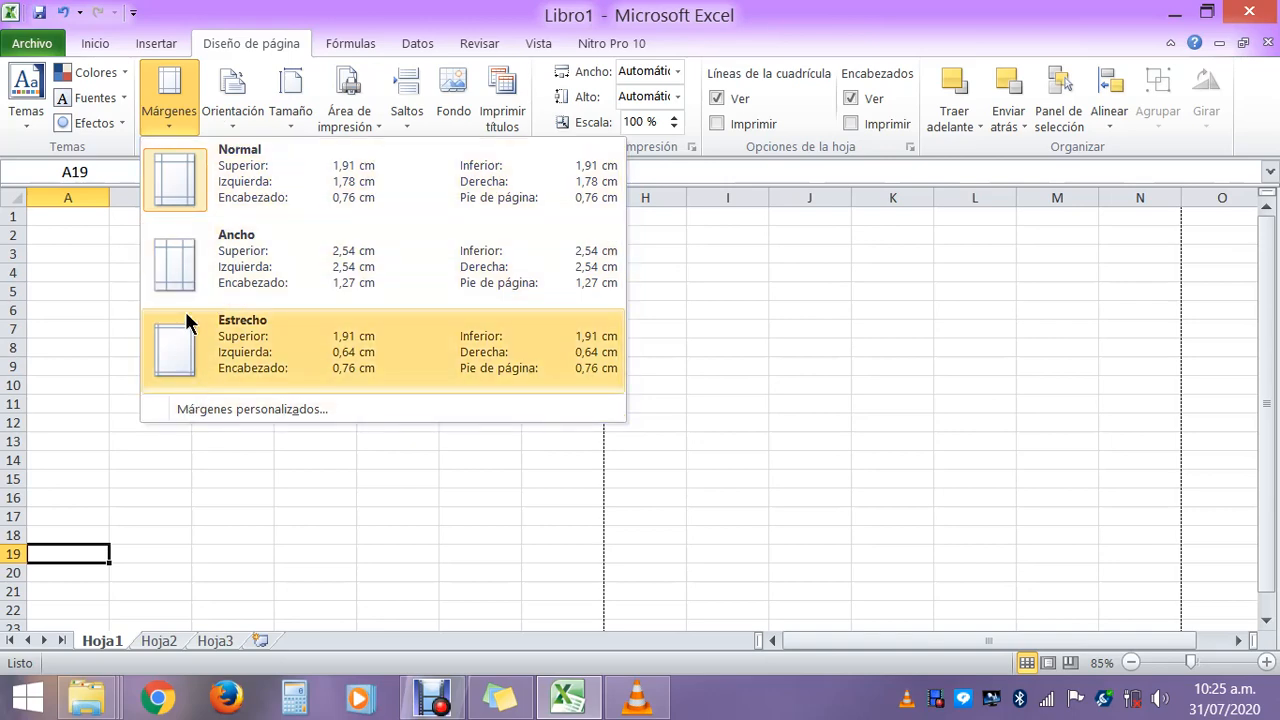
left_click(193, 194)
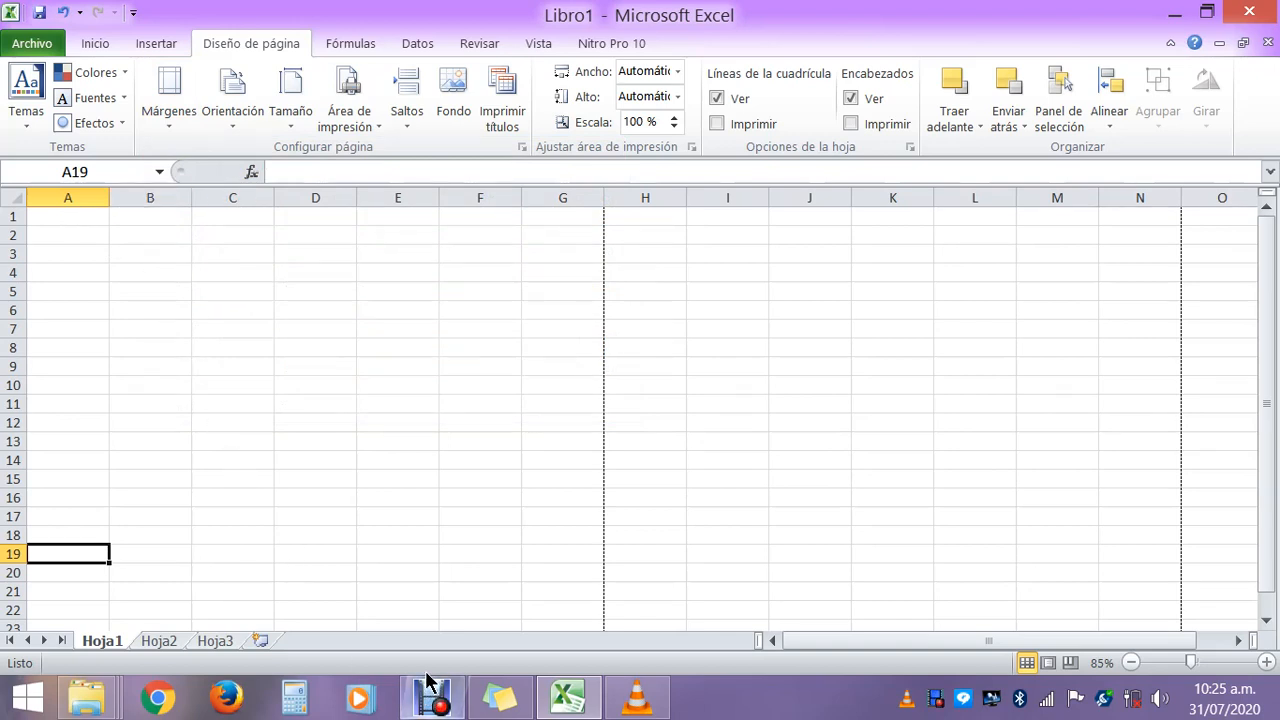
Select the whole of column A and examine how it runs down across the page breaks, returning to row 1
left_click(104, 44)
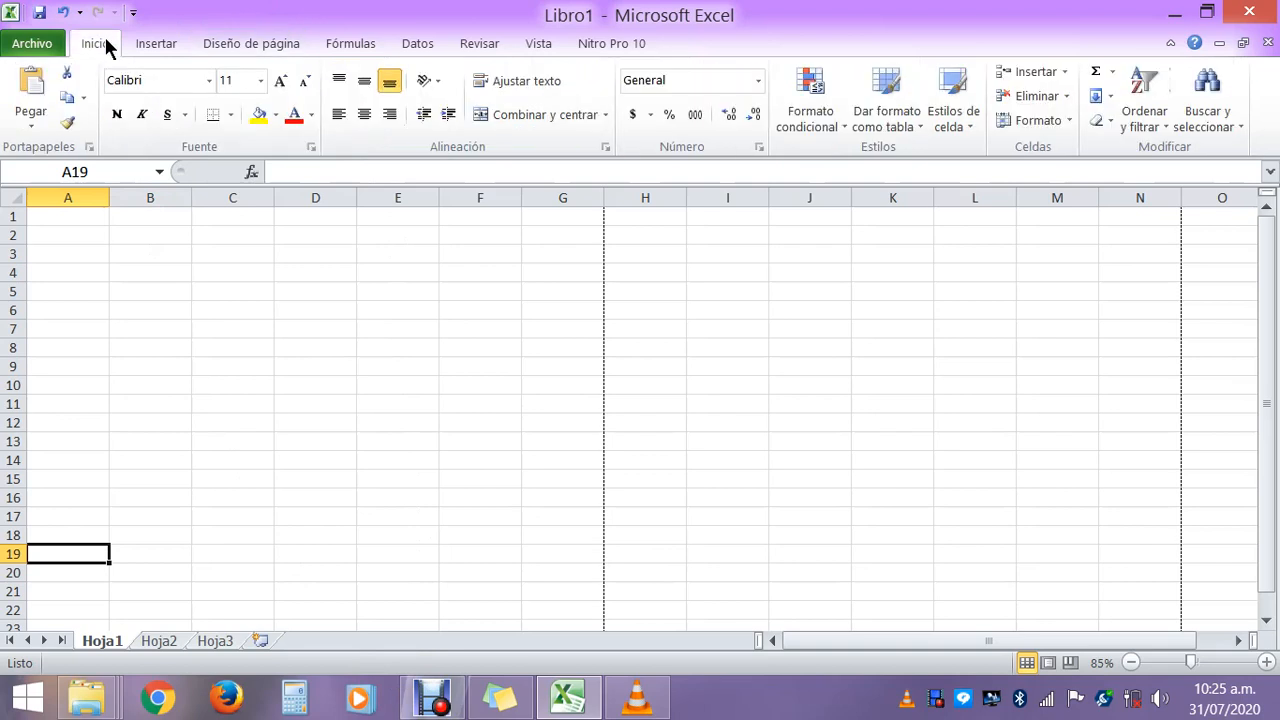
left_click(58, 198)
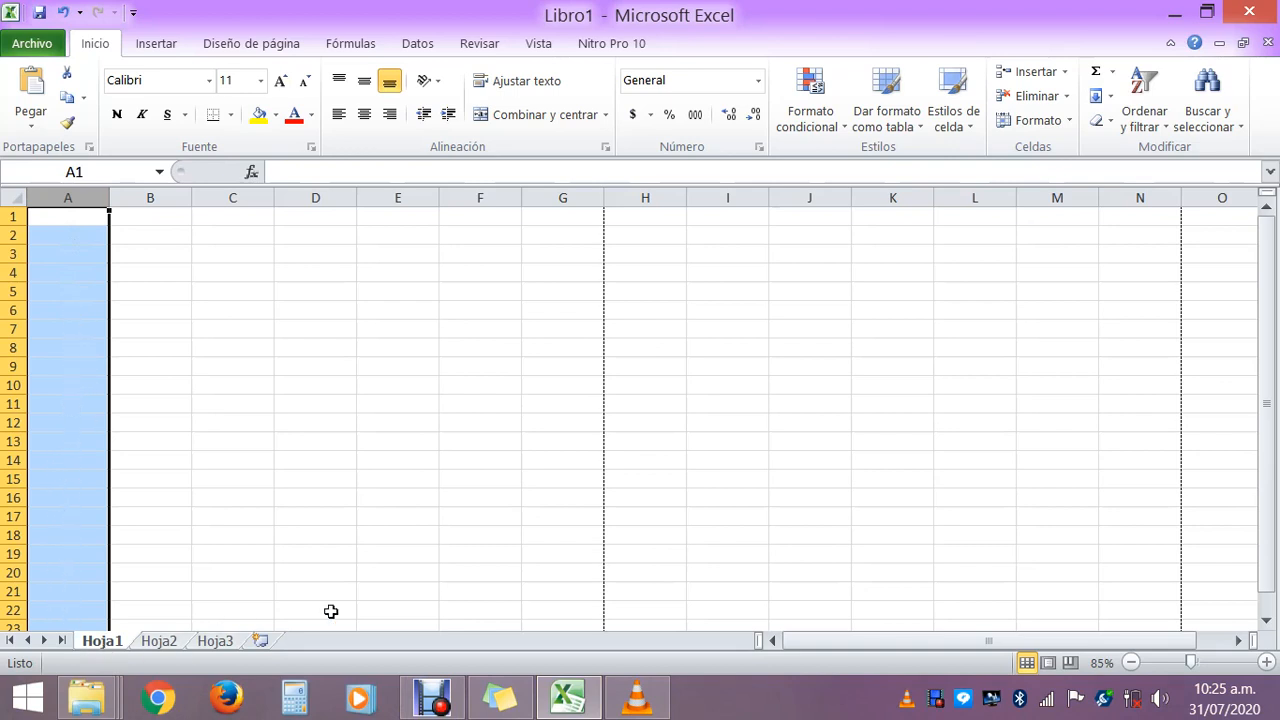
left_click_drag(1262, 272, 1262, 283)
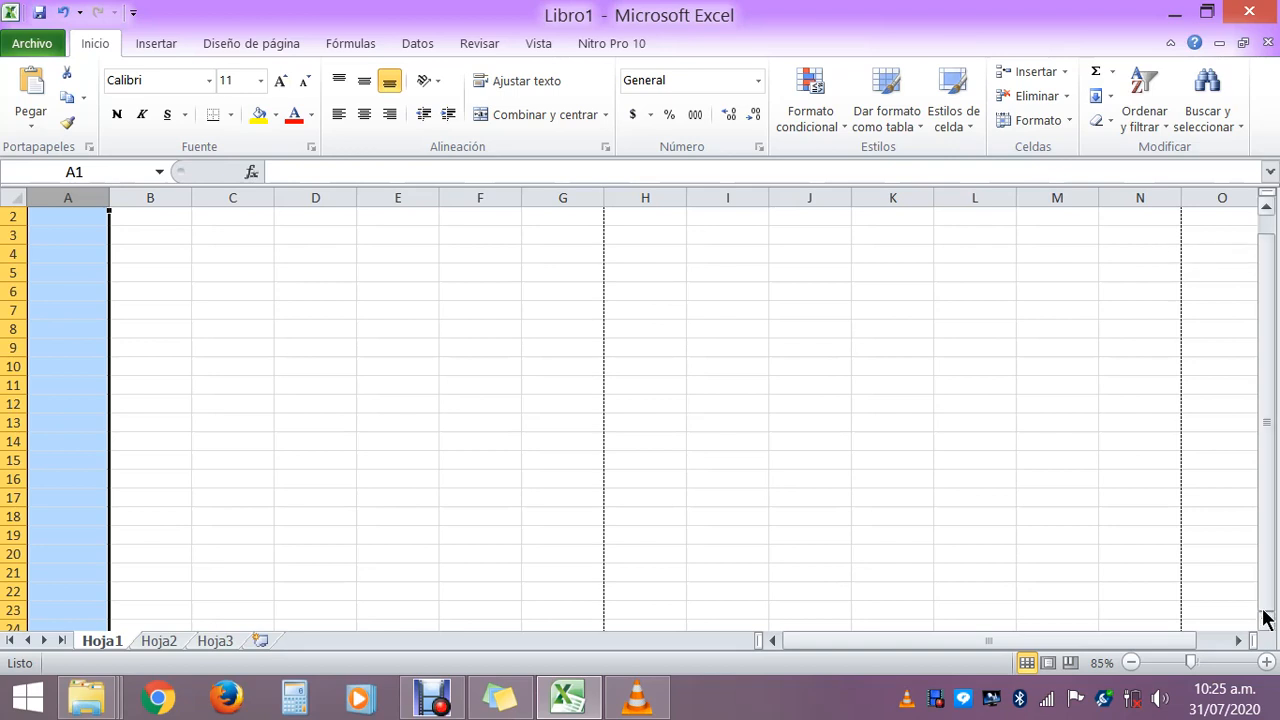
scroll(123, 529, "down", 16)
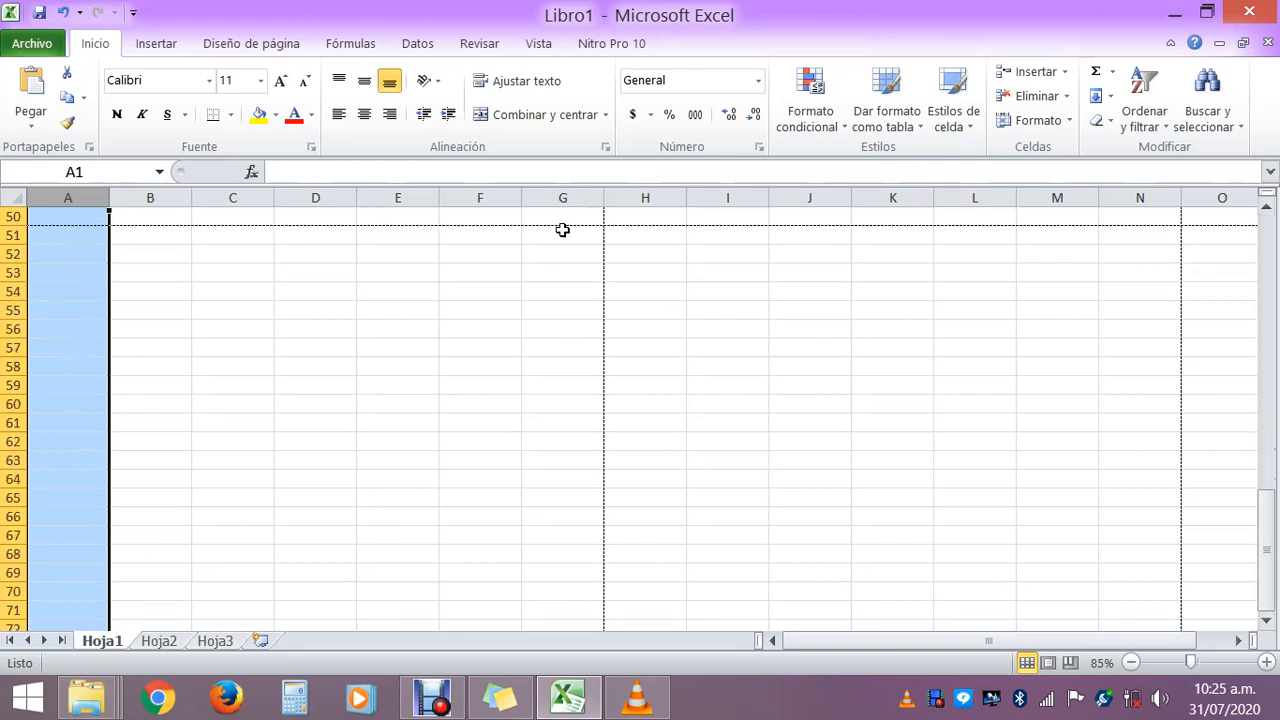
scroll(59, 265, "down", 9)
scroll(61, 283, "down", 20)
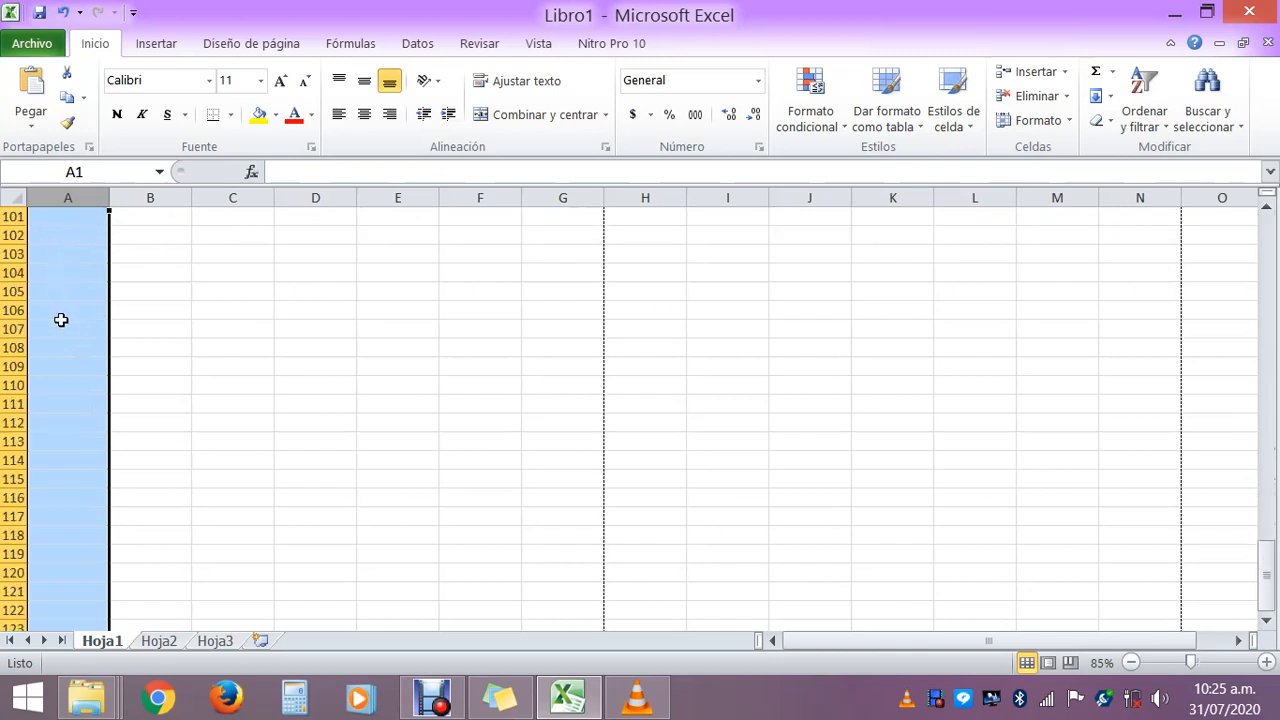
scroll(72, 431, "down", 4)
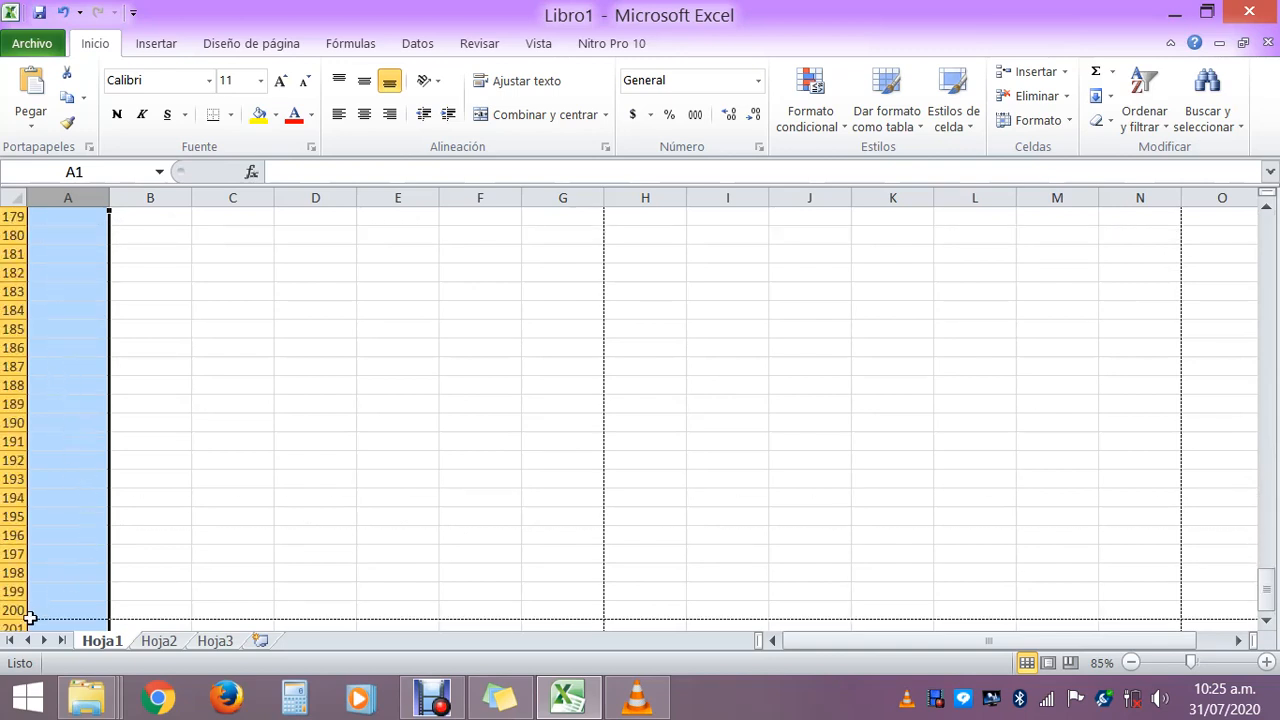
scroll(63, 256, "up", 20)
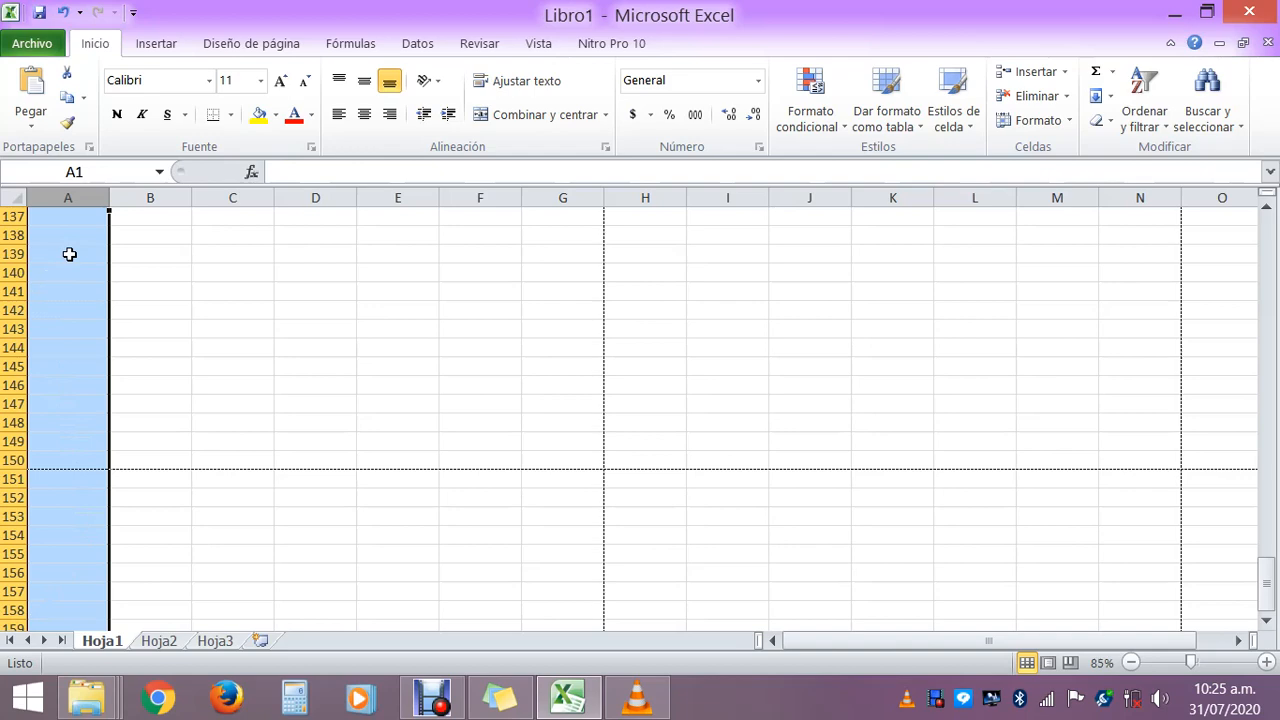
scroll(63, 256, "up", 20)
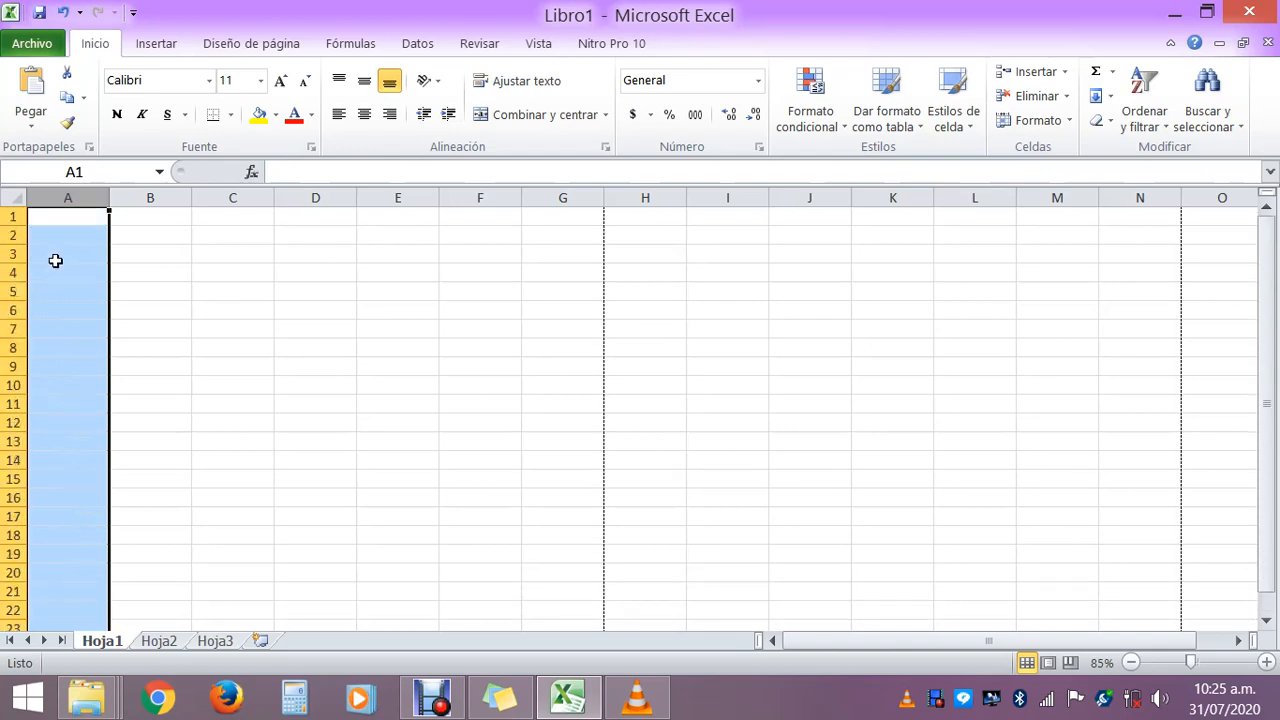
Select the entire columns B, C and D one after another
left_click(141, 199)
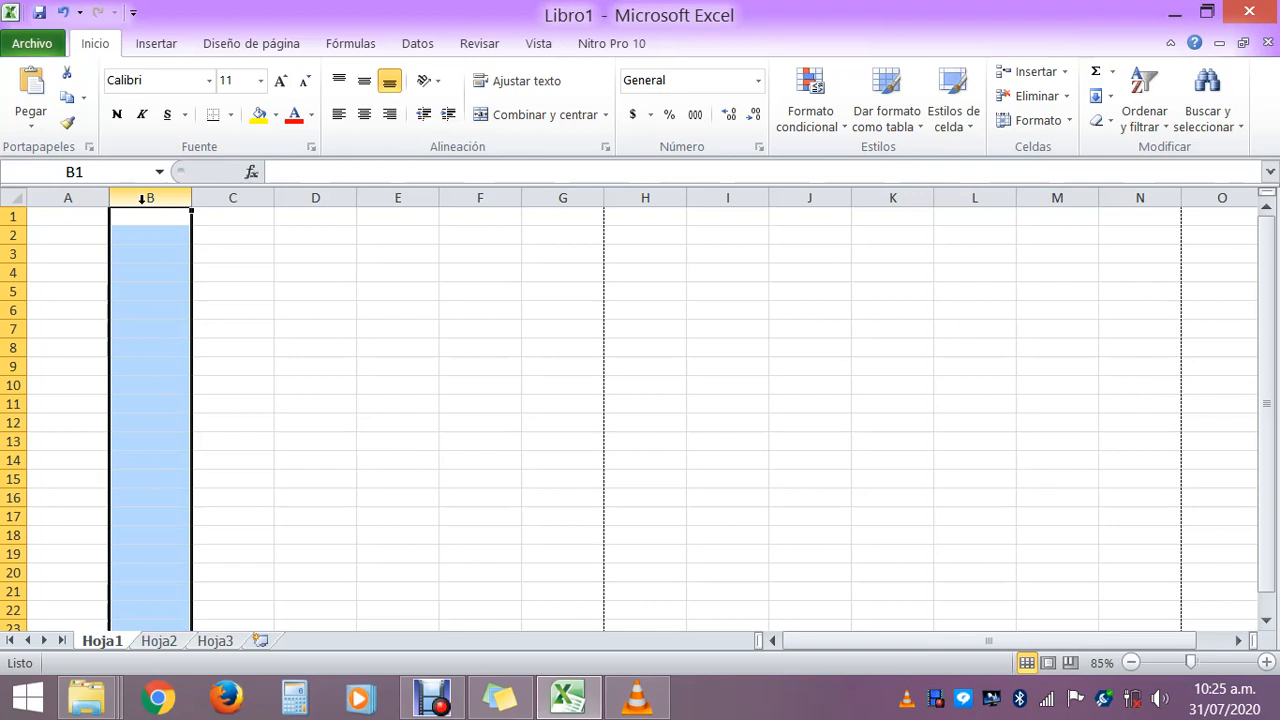
left_click(243, 199)
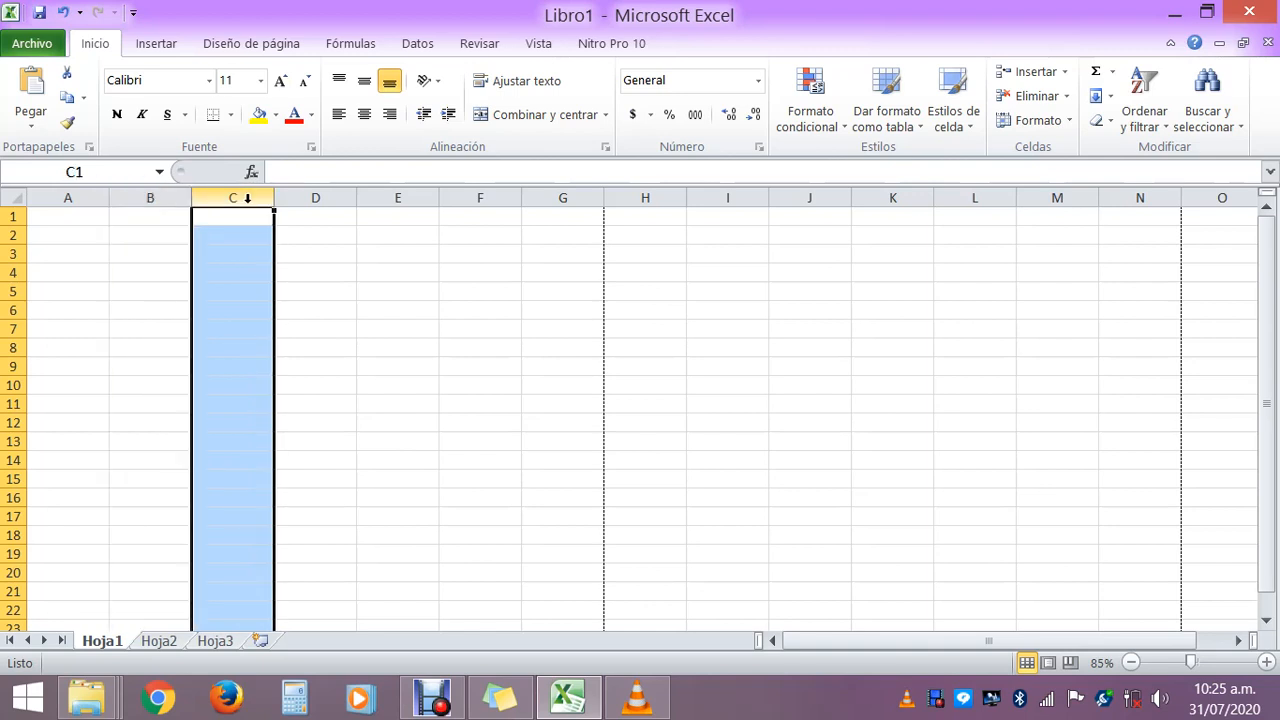
left_click(315, 199)
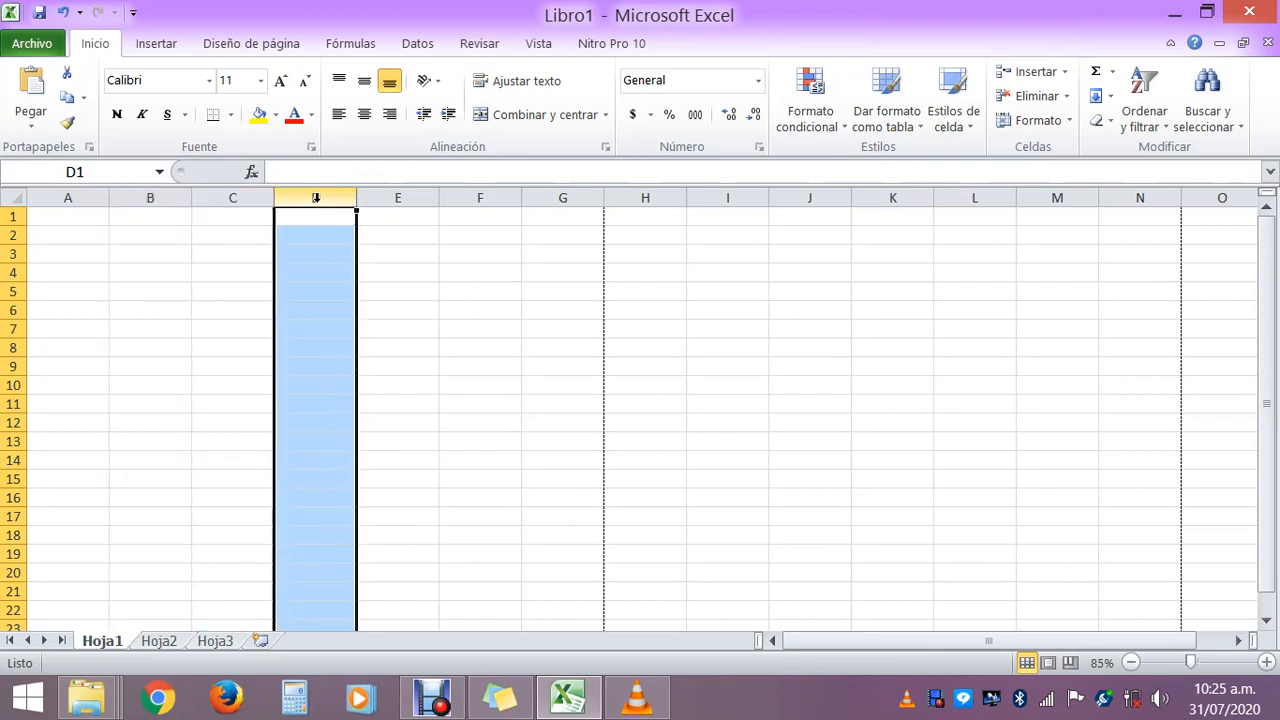
Select the whole of row 1, view how it extends across the columns, and return to cell A1
left_click(9, 216)
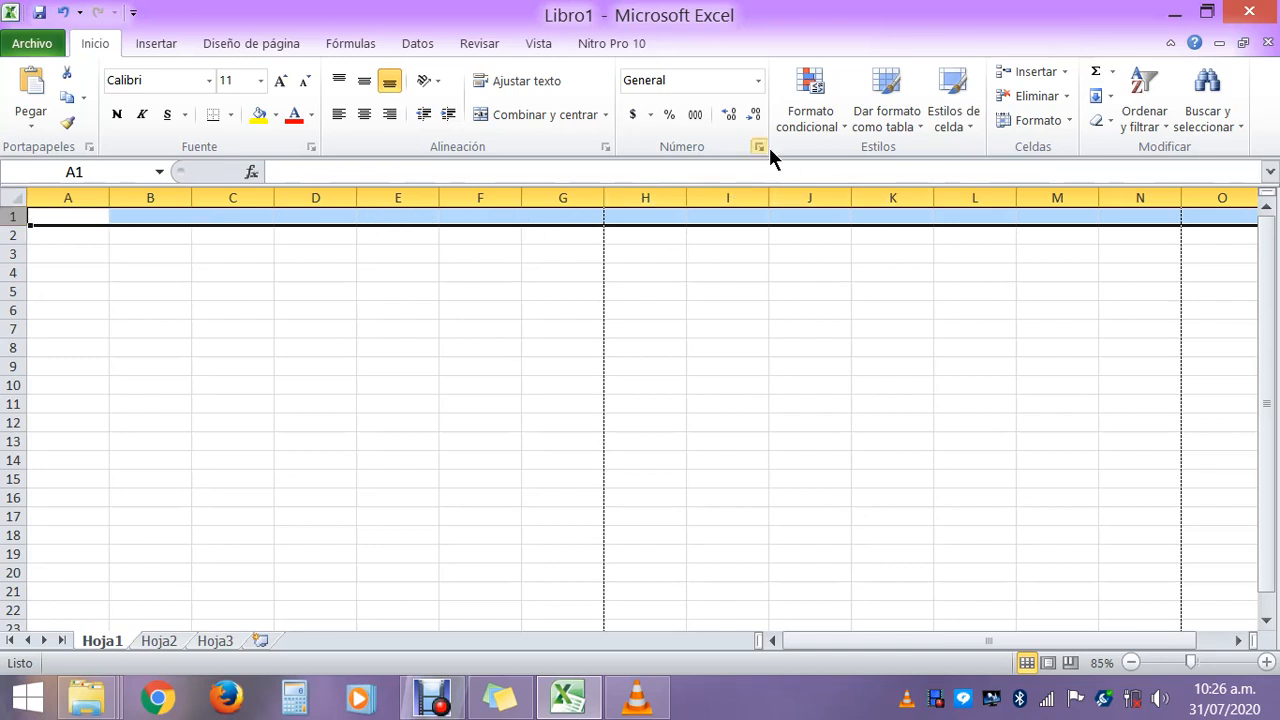
left_click_drag(858, 638, 884, 635)
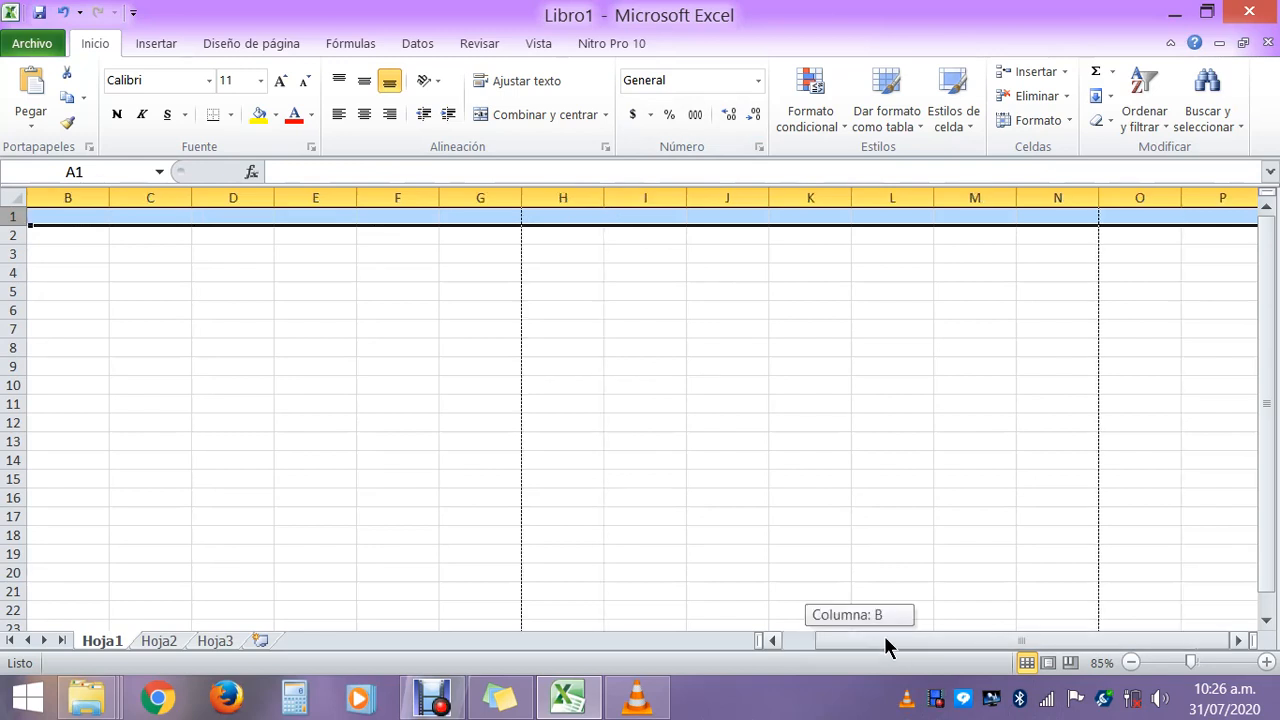
left_click_drag(987, 631, 770, 650)
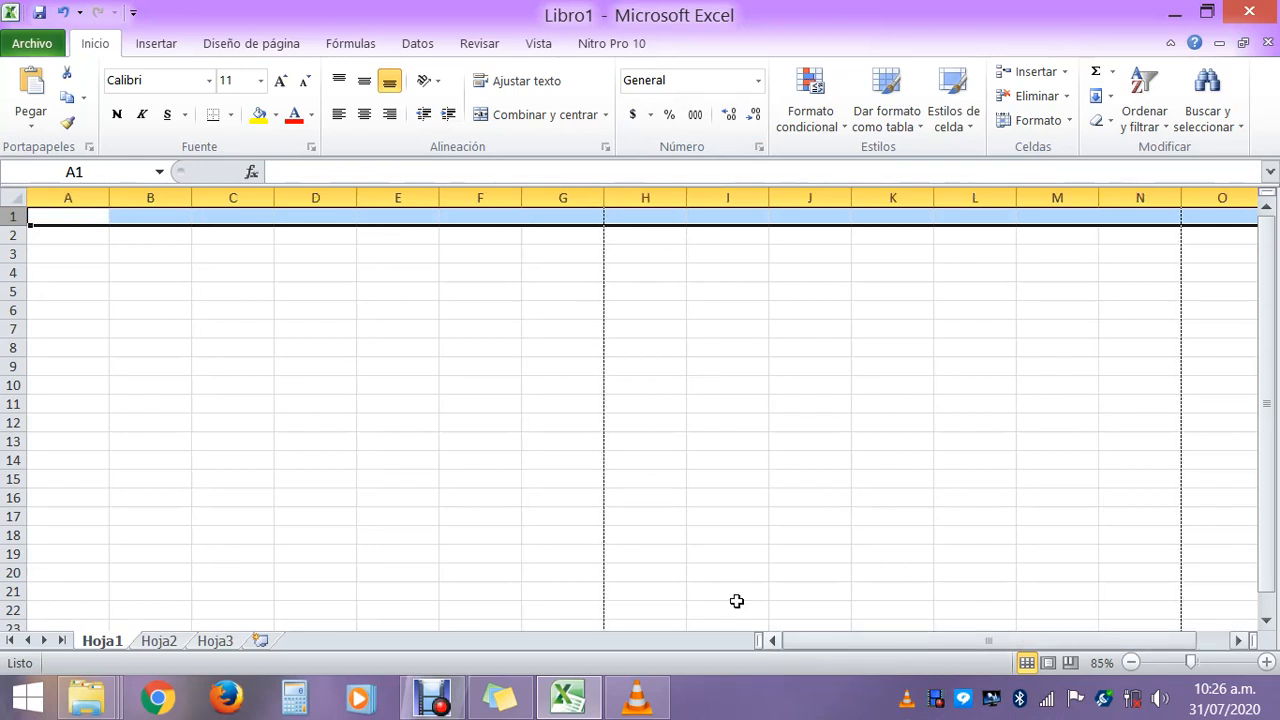
left_click_drag(1270, 187, 42, 217)
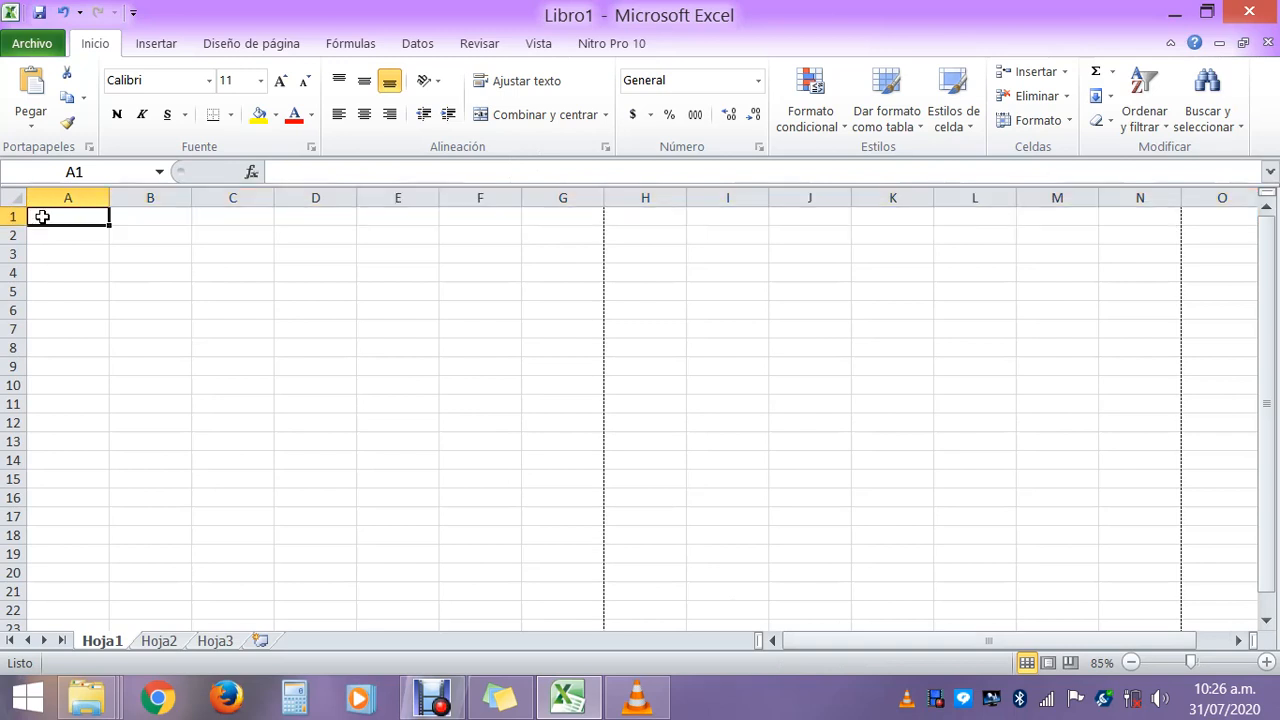
Select the row 1 cells inside the first page, A1:G1, and reduce the selection back to A1
left_click(54, 247)
left_click(45, 215)
left_click_drag(45, 215, 572, 211)
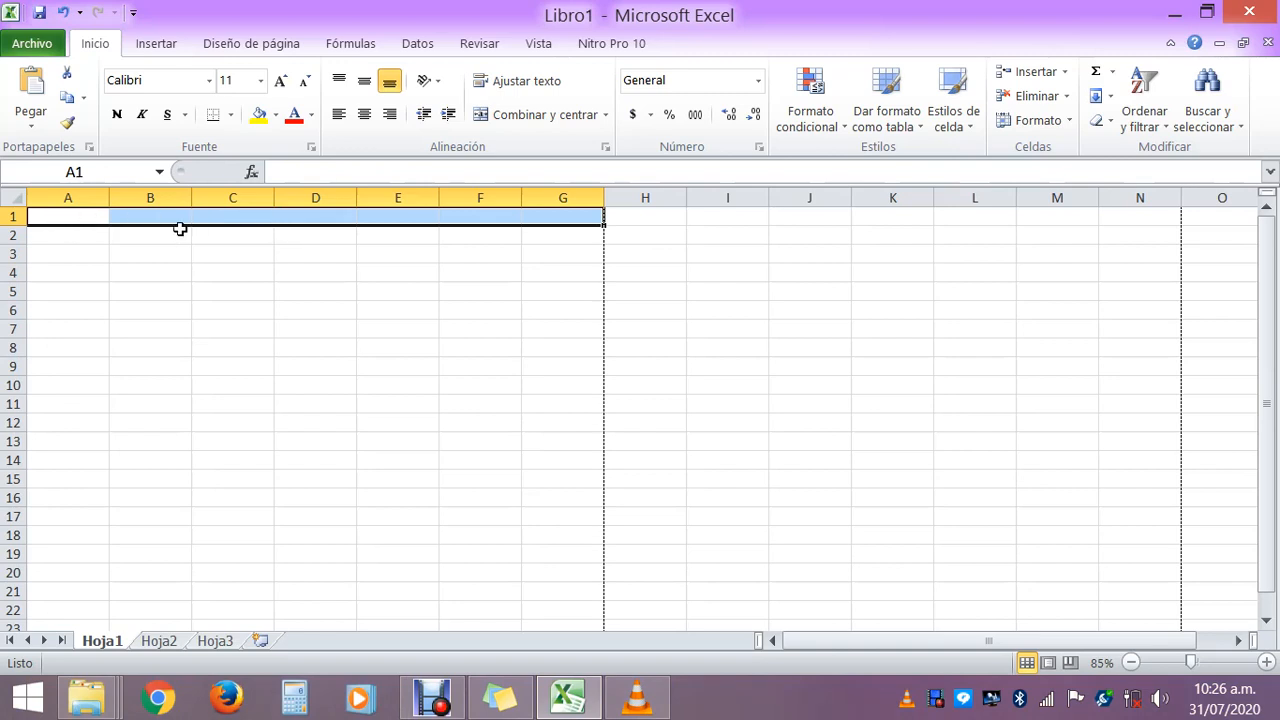
left_click(40, 217)
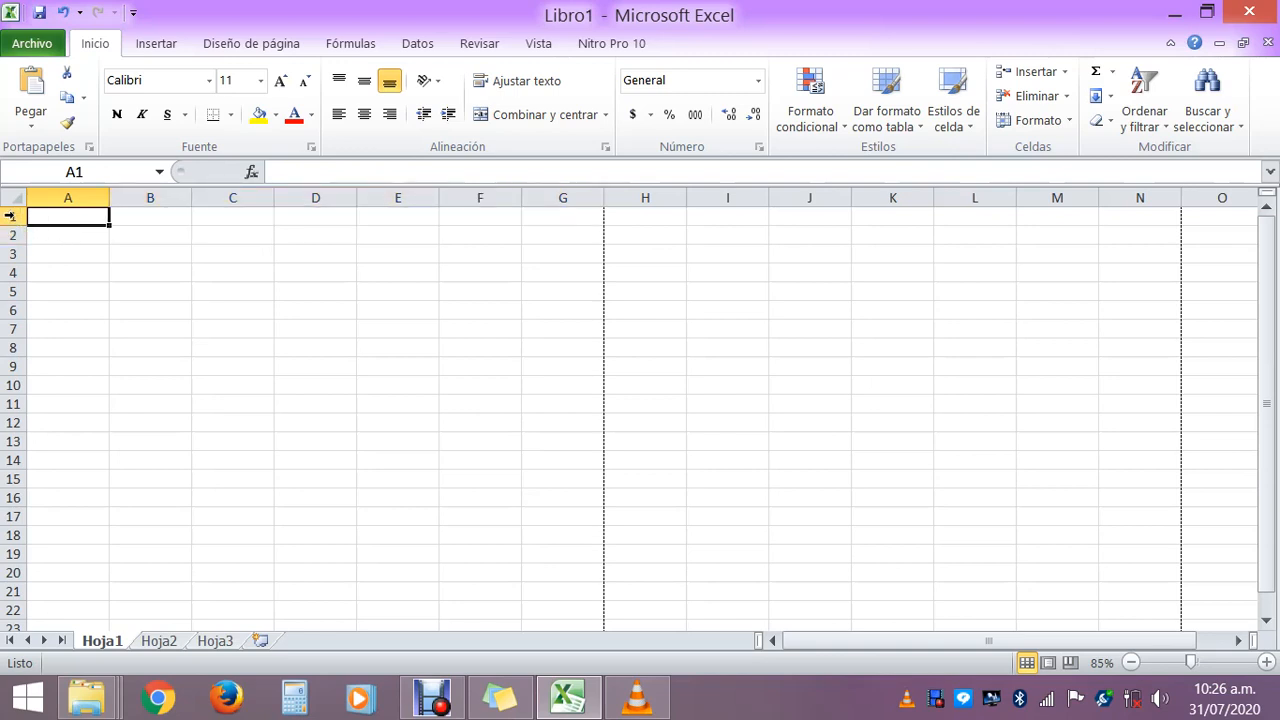
Compare selecting the entire row 1 with selecting only A1:G1 up to the page-break line, finishing on A1
left_click(10, 216)
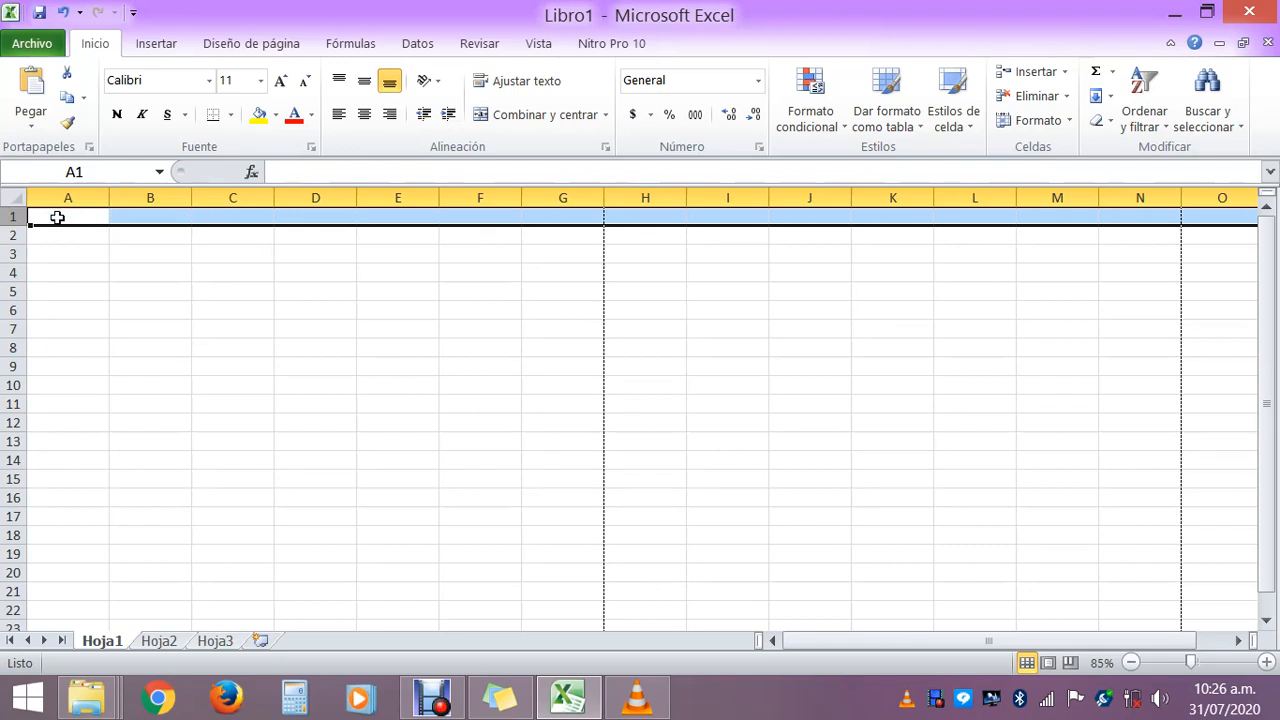
left_click(57, 217)
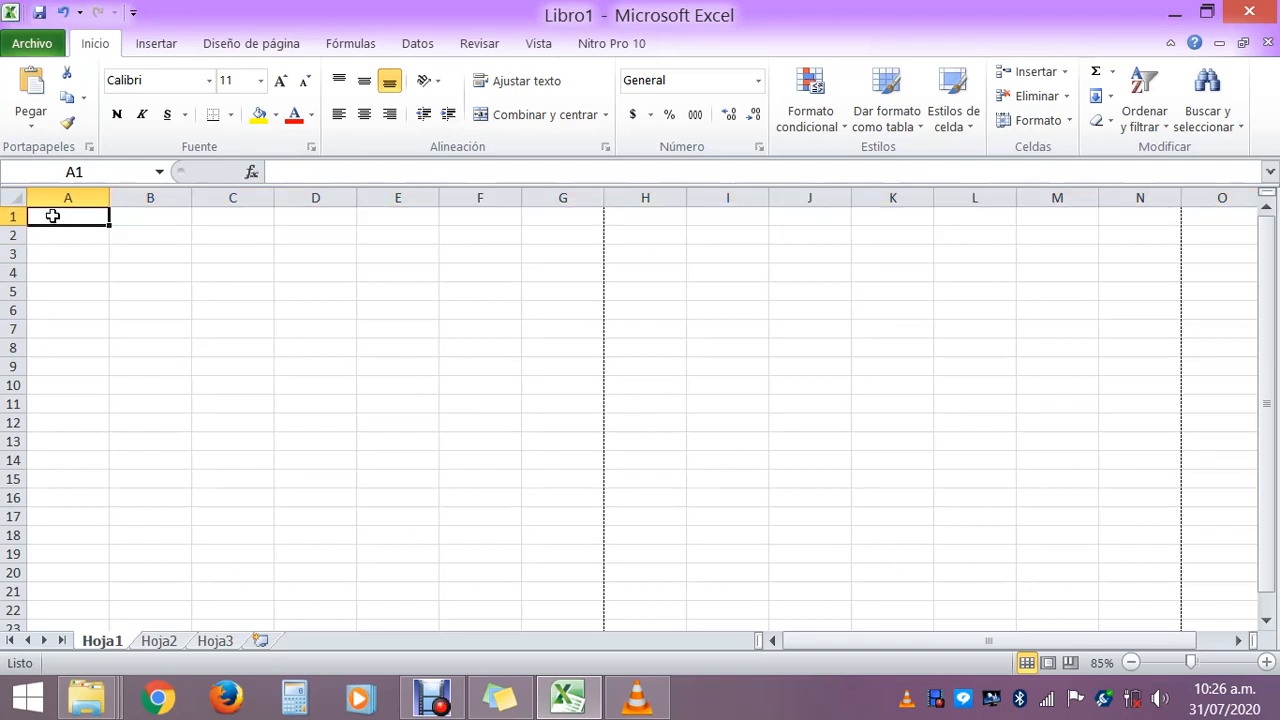
left_click_drag(53, 216, 553, 215)
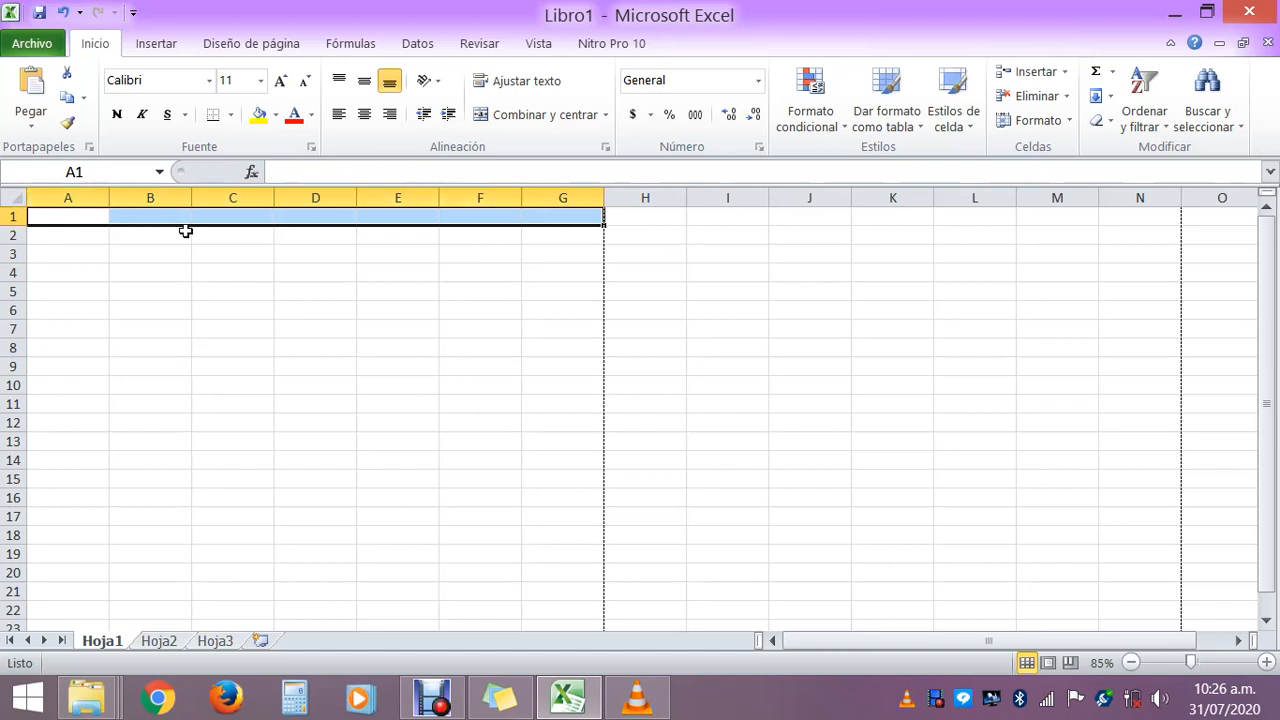
left_click(72, 217)
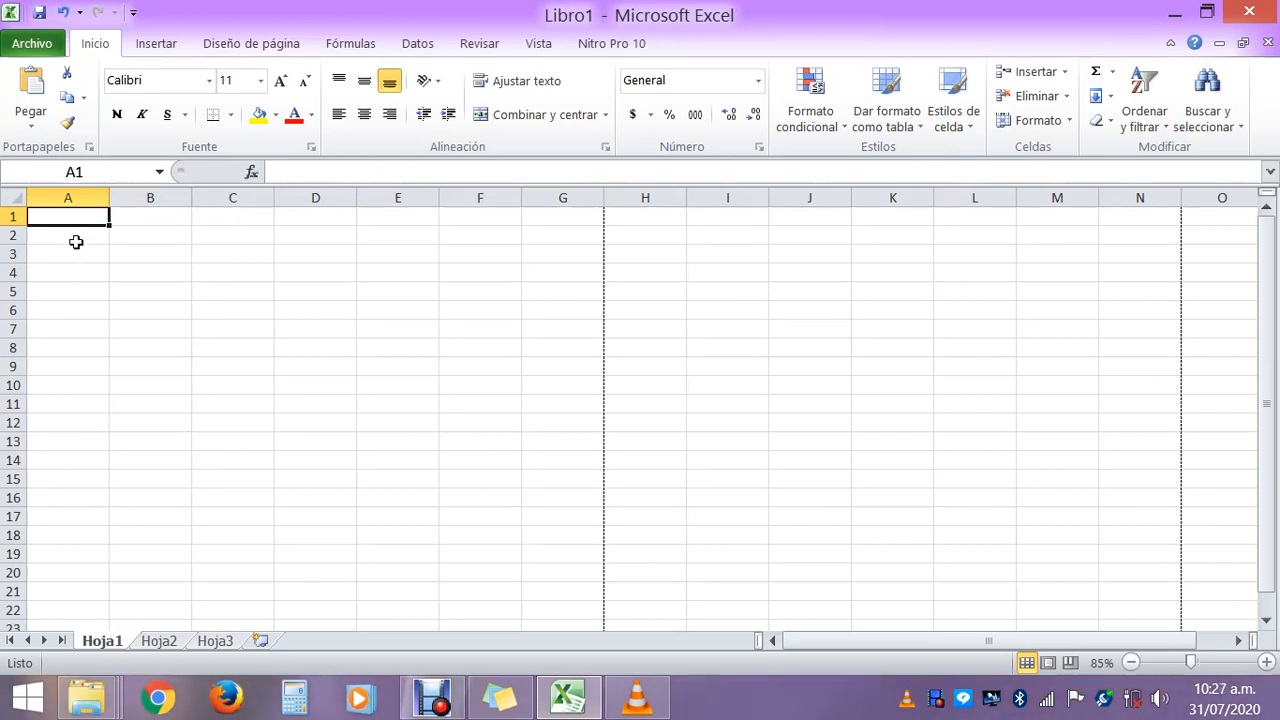
Enter the number 1 in cell A1 and keep that cell selected
left_click(75, 237)
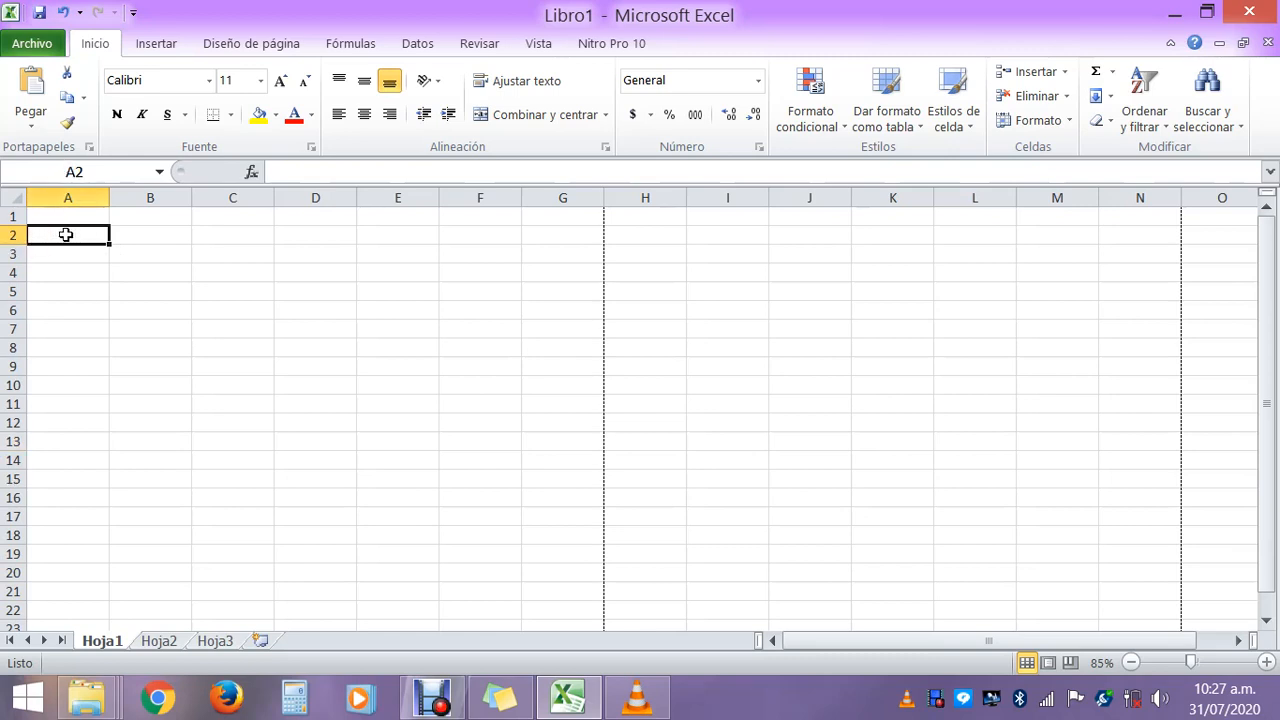
left_click(72, 214)
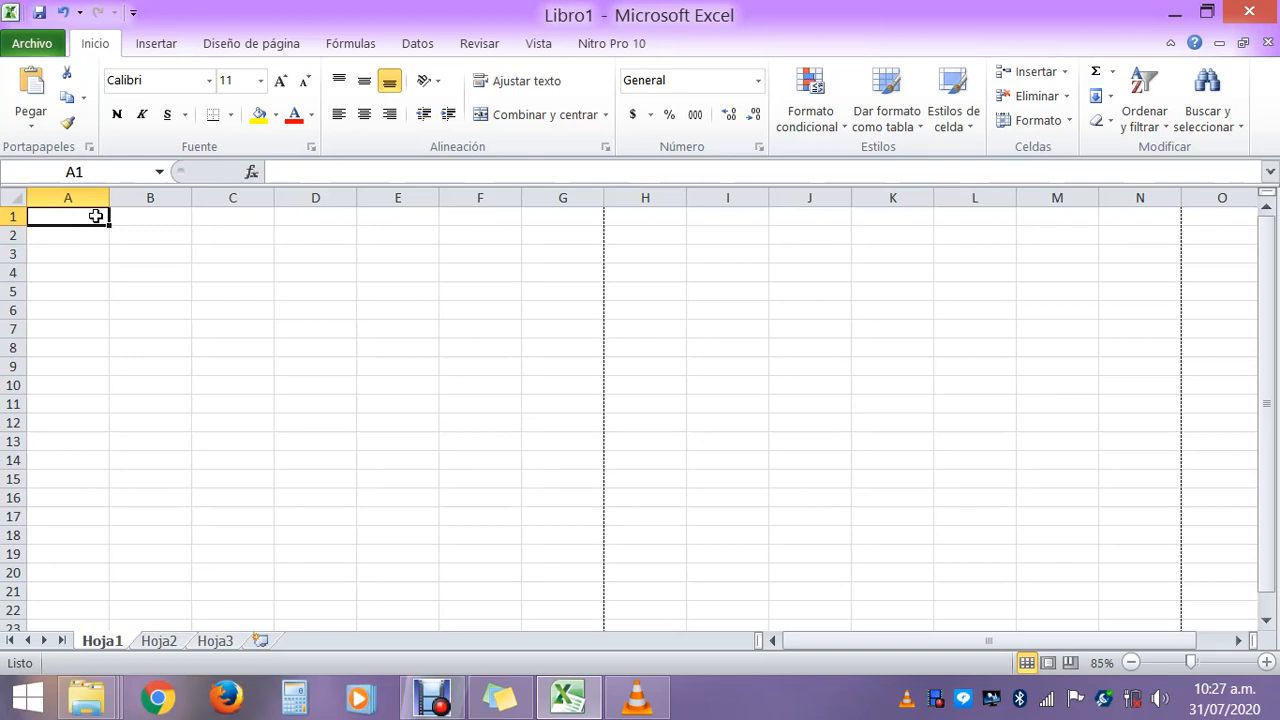
double_click(96, 216)
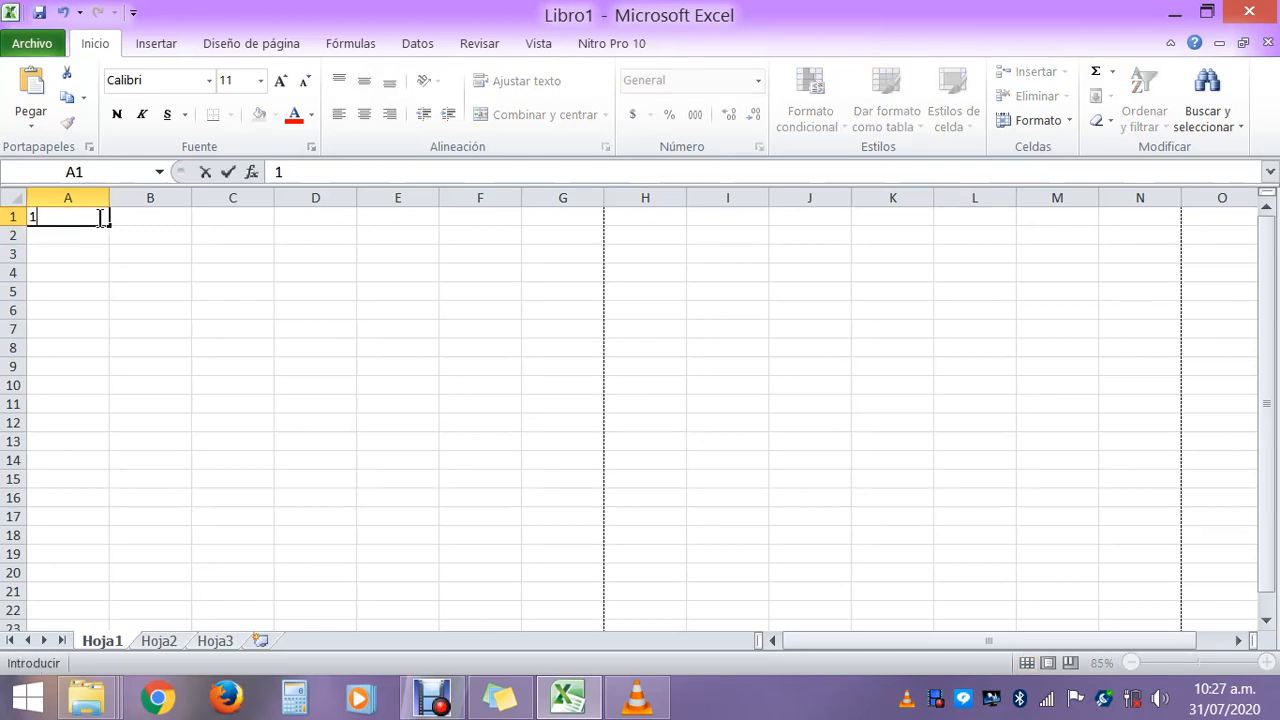
left_click(80, 199)
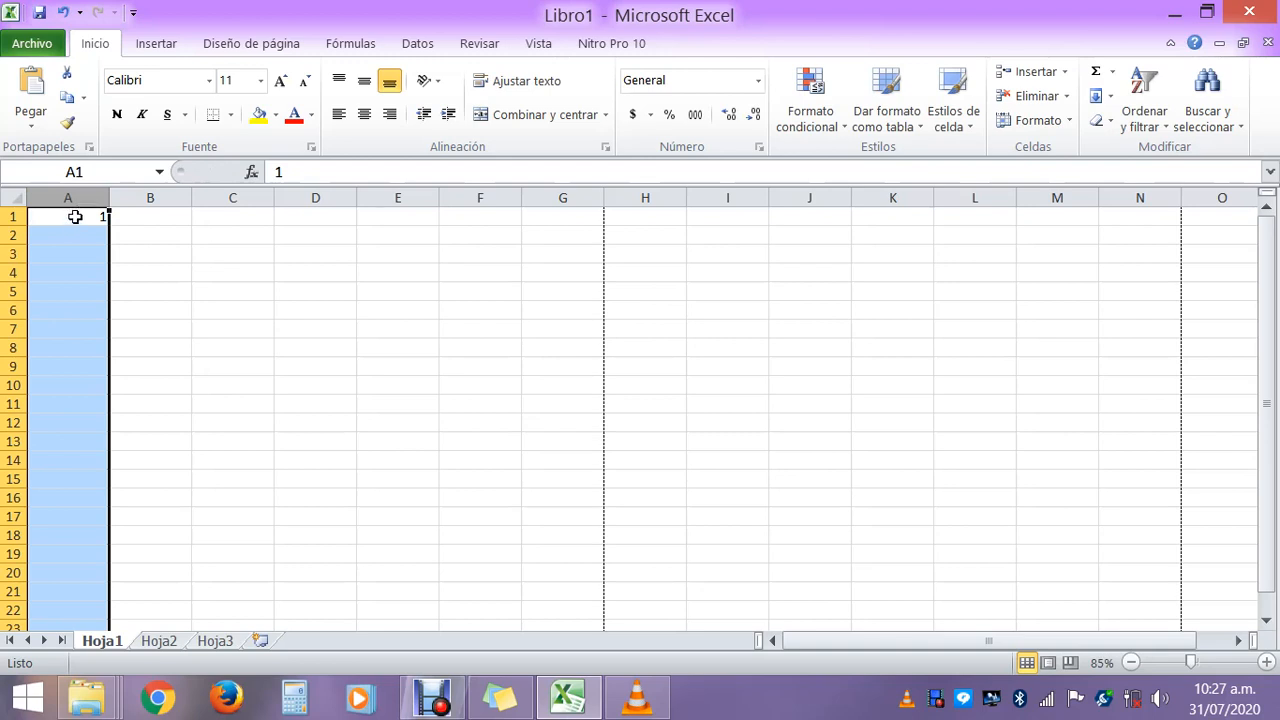
left_click(76, 216)
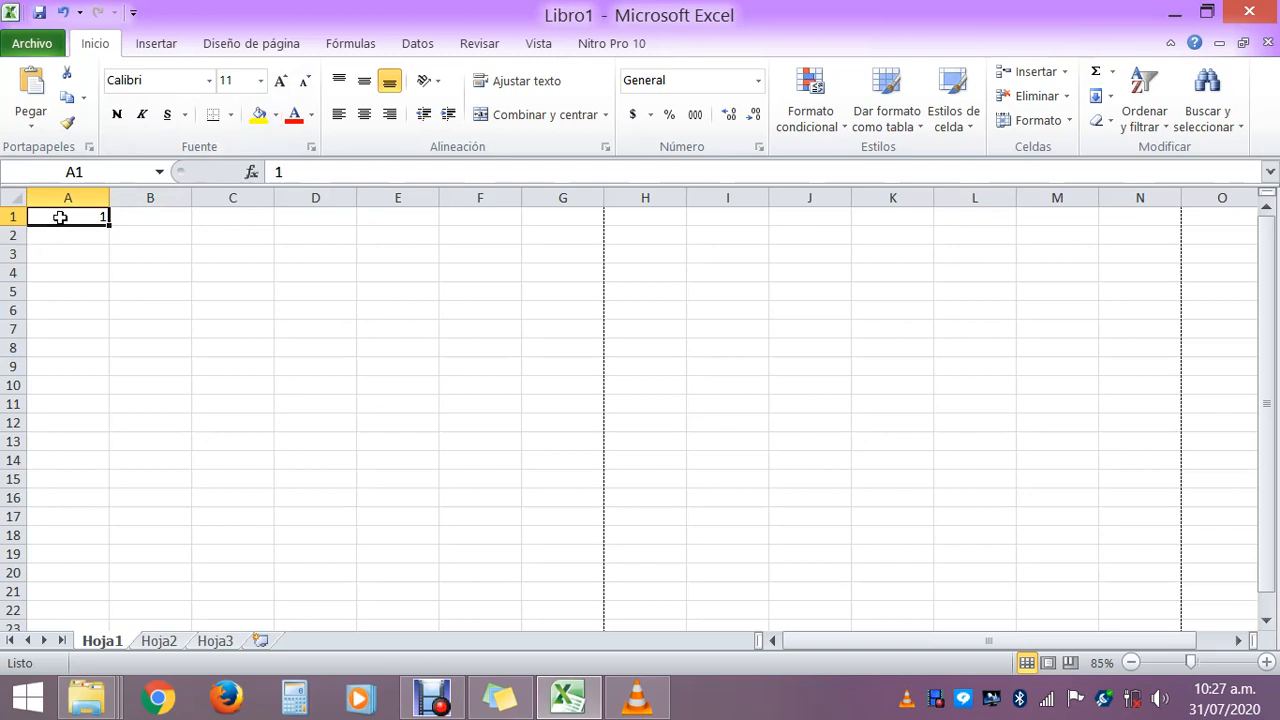
Try top and middle vertical alignment on cell A1 and set it back to bottom alignment
left_click(338, 86)
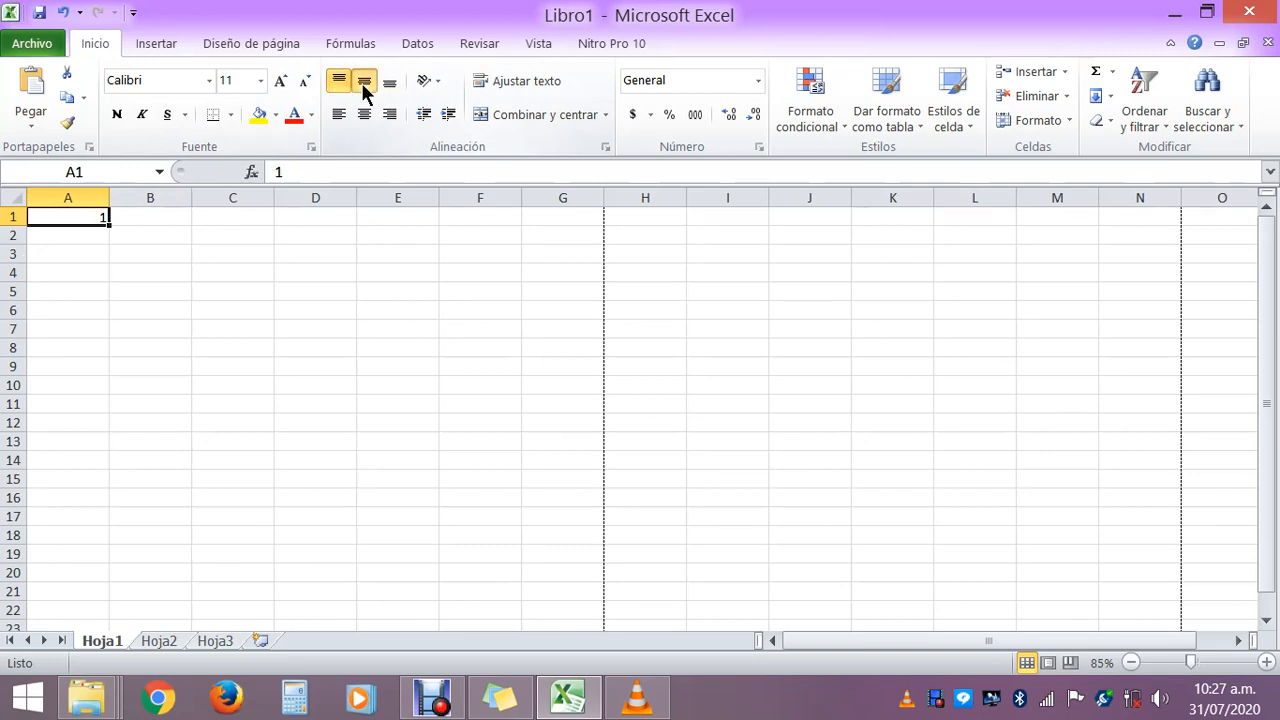
left_click(363, 88)
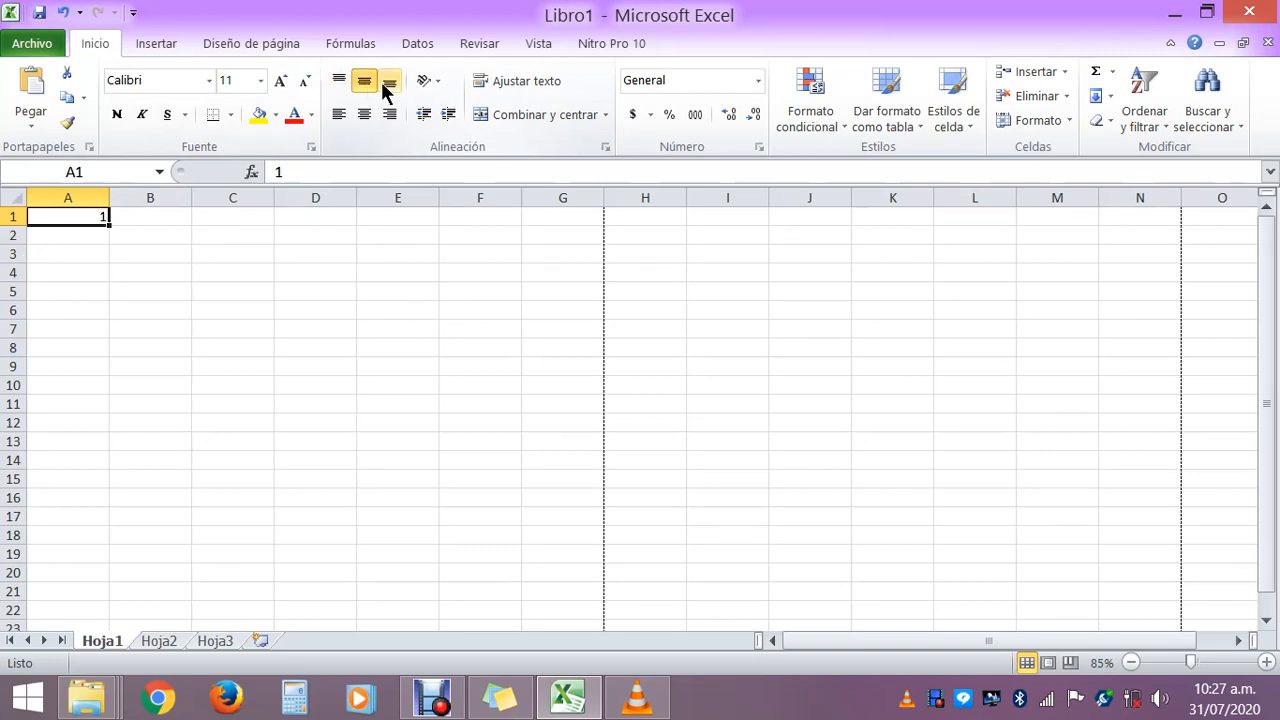
left_click(386, 89)
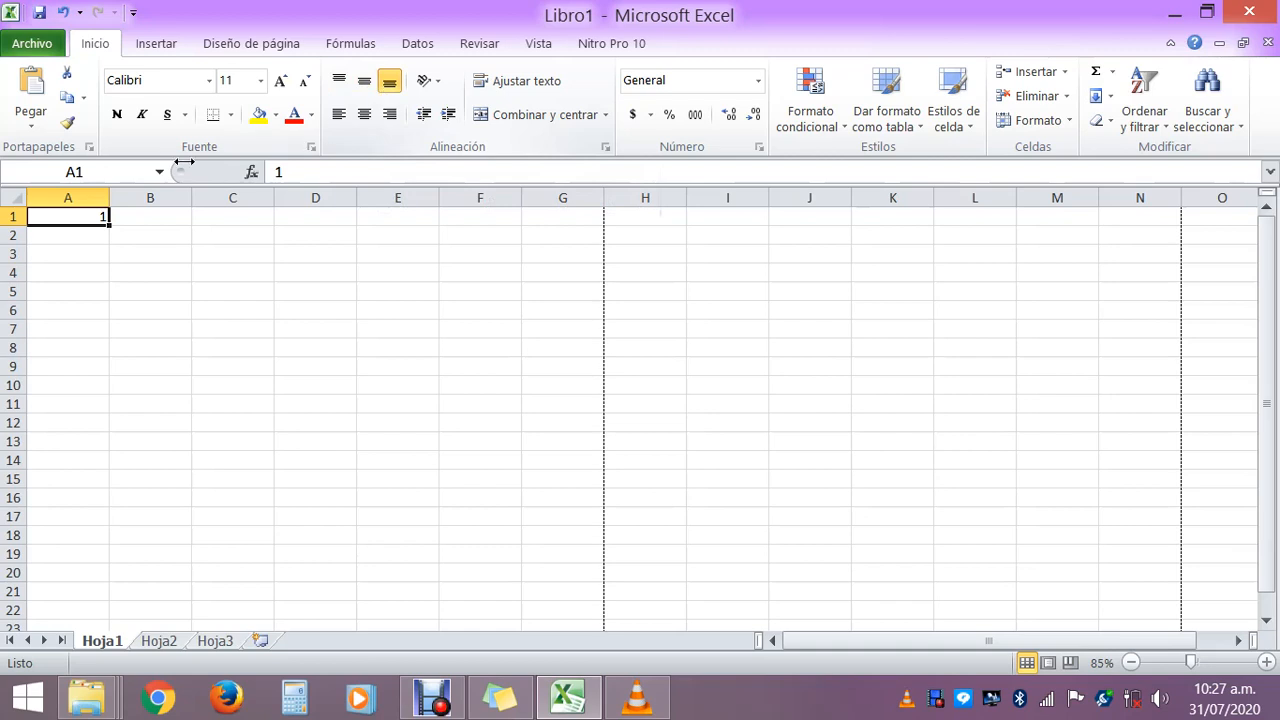
Increase the height of row 1 to about six times that of a standard row
left_click_drag(15, 226, 20, 244)
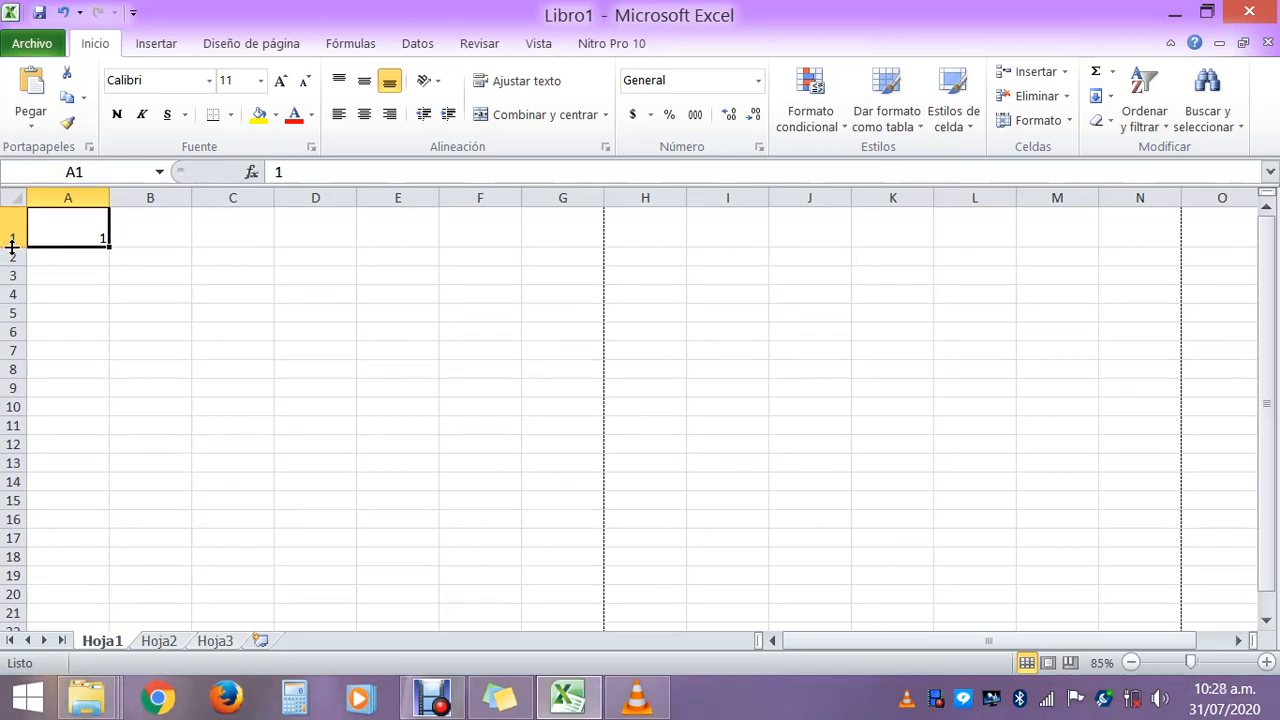
left_click_drag(12, 246, 7, 318)
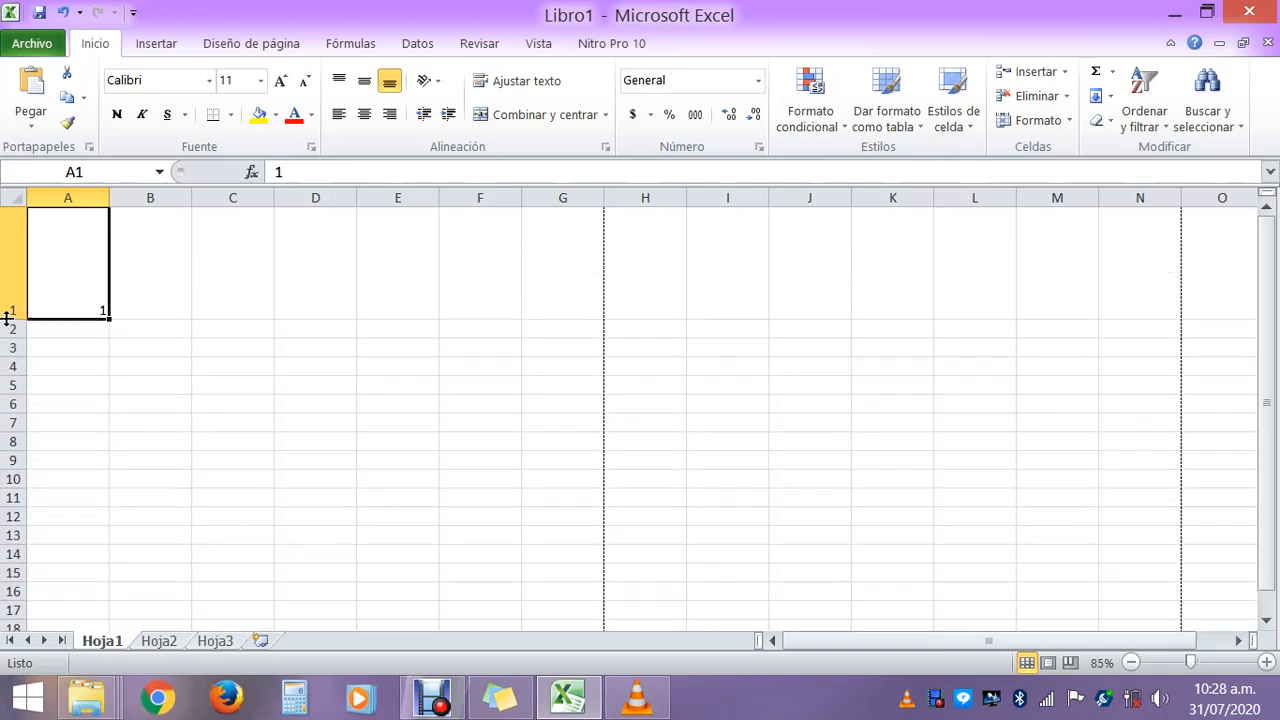
mouse_move(7, 318)
left_mouse_down()
mouse_move(17, 283)
mouse_move(5, 319)
left_mouse_up()
mouse_move(13, 318)
left_mouse_down()
mouse_move(12, 376)
mouse_move(16, 317)
left_mouse_up()
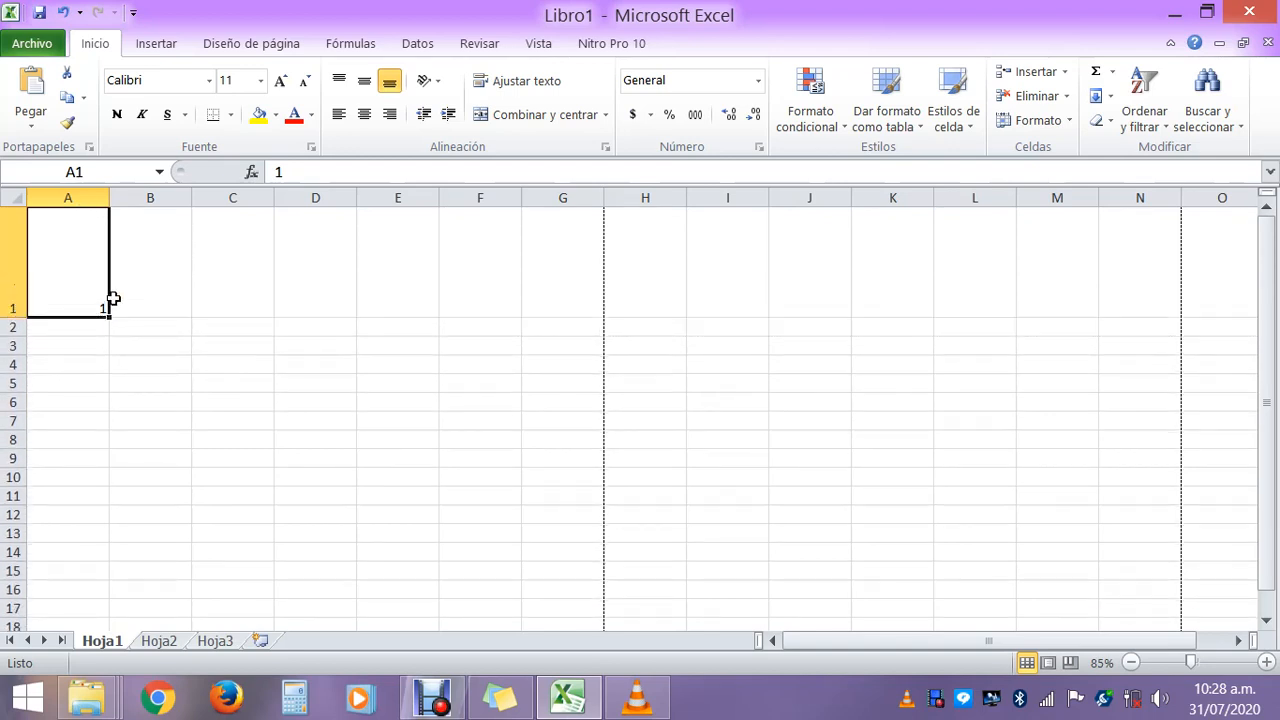
Demonstrate middle and top vertical alignment on the number in the enlarged cell A1, finishing with bottom alignment
left_click(366, 88)
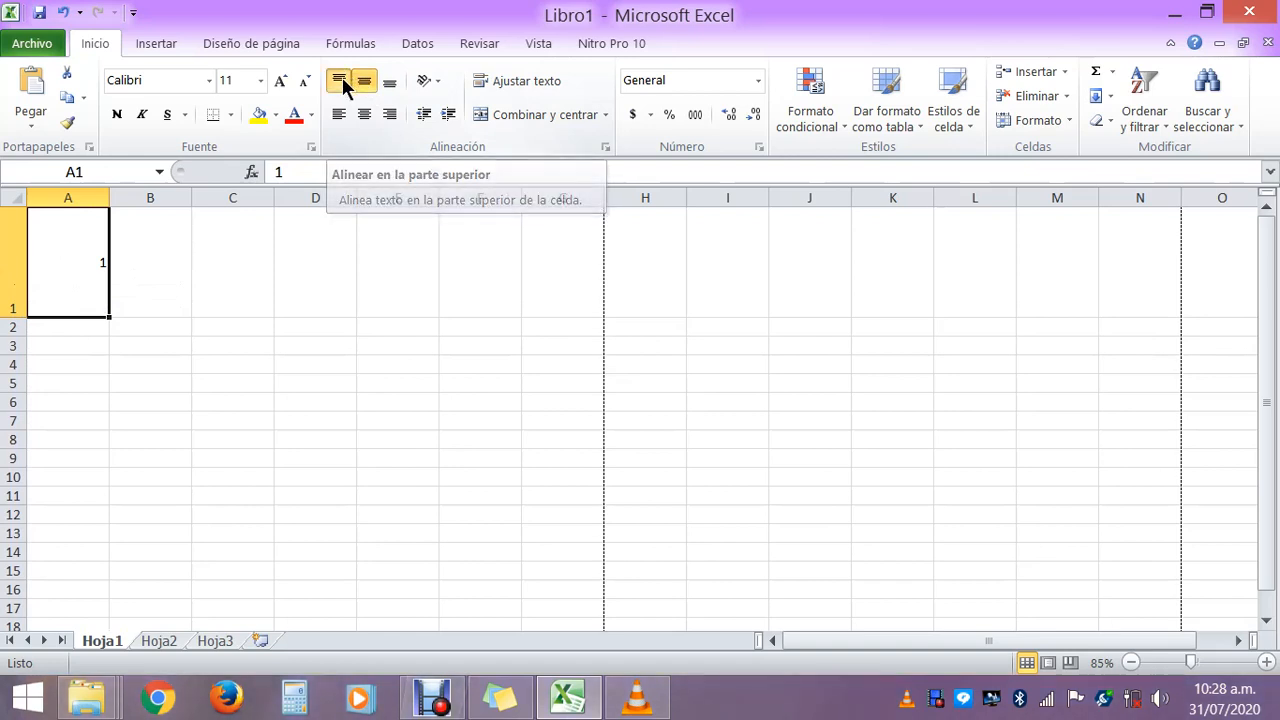
left_click(342, 80)
left_click(364, 84)
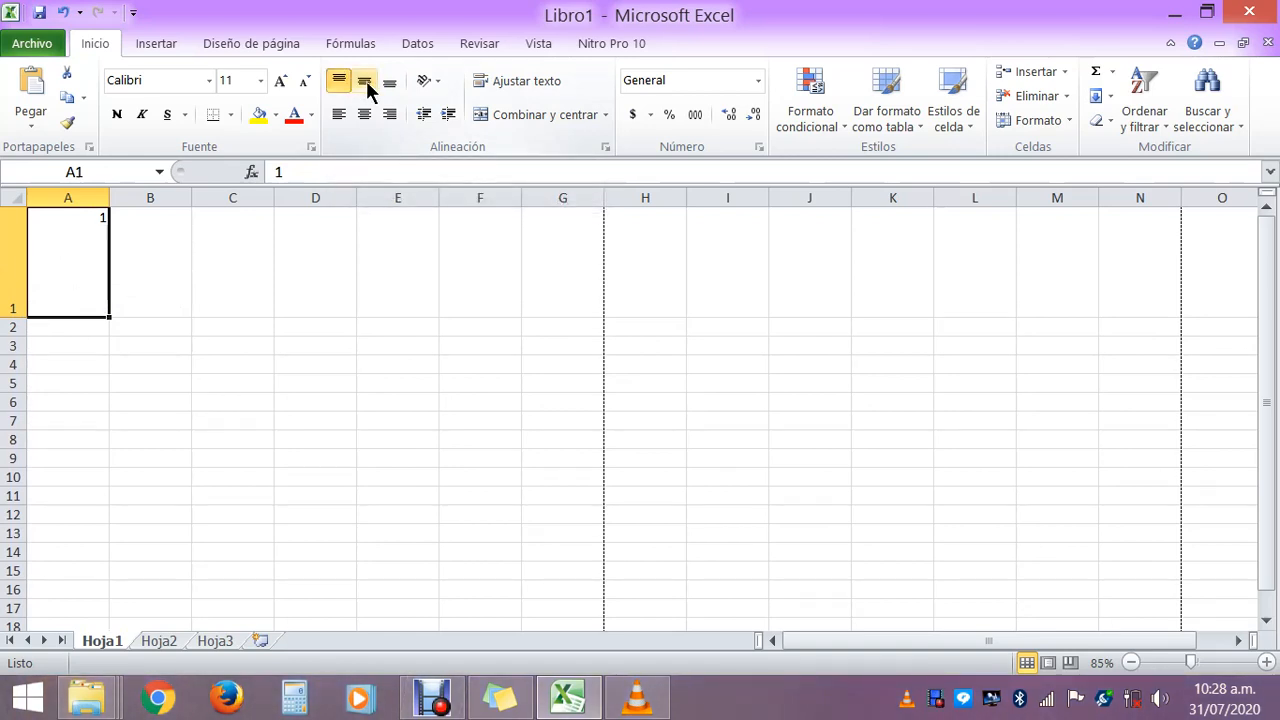
left_click(393, 83)
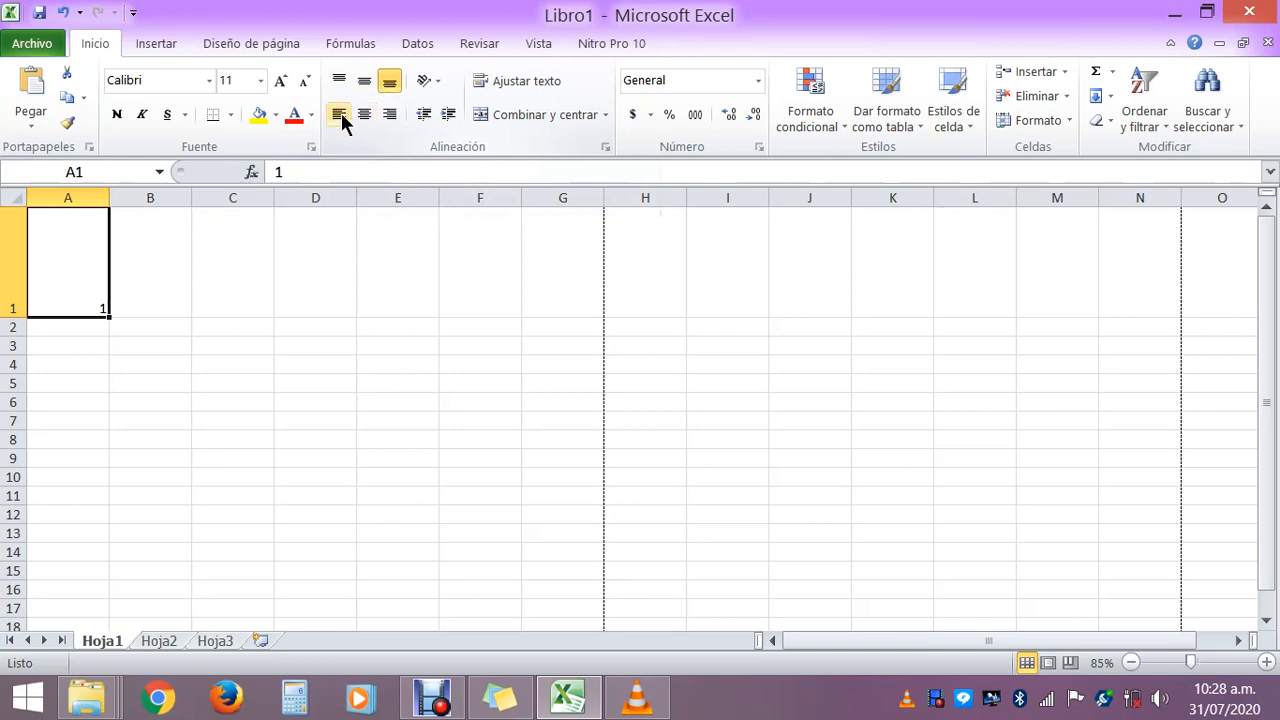
Demonstrate left, centre and right horizontal alignment on the number in cell A1, finishing with left alignment
left_click(340, 116)
left_click(369, 113)
left_click(389, 118)
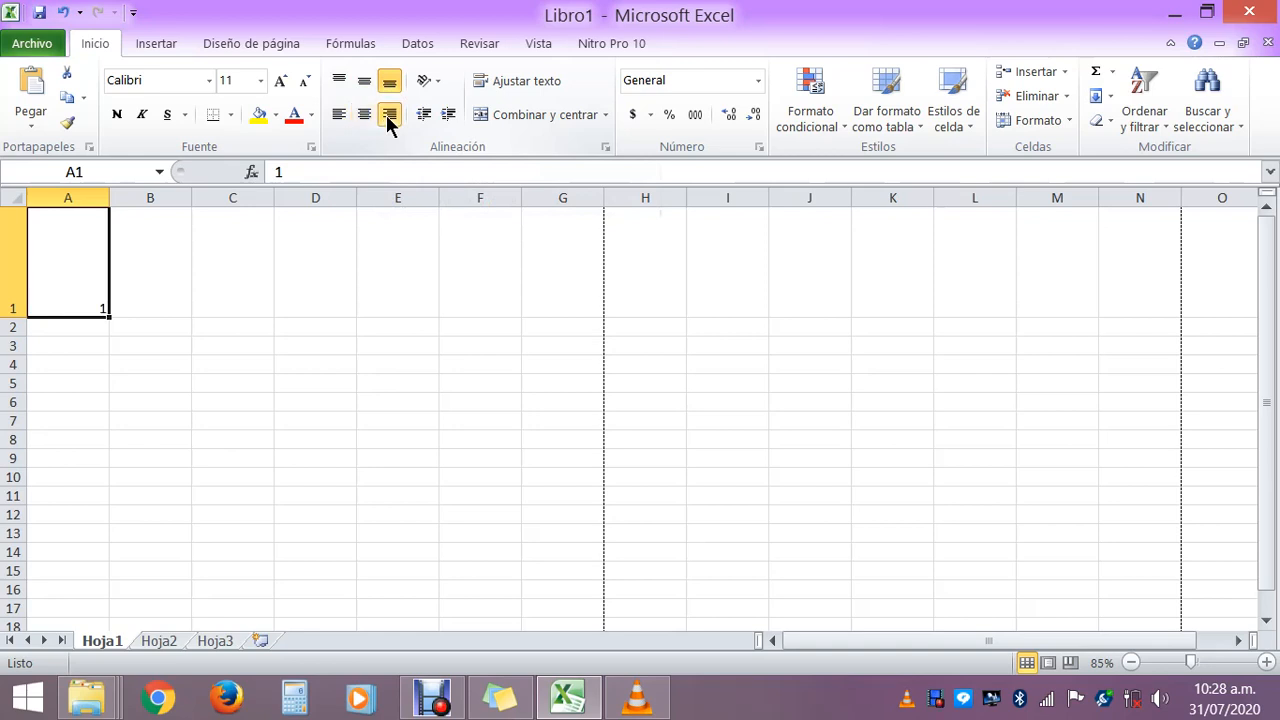
left_click(337, 118)
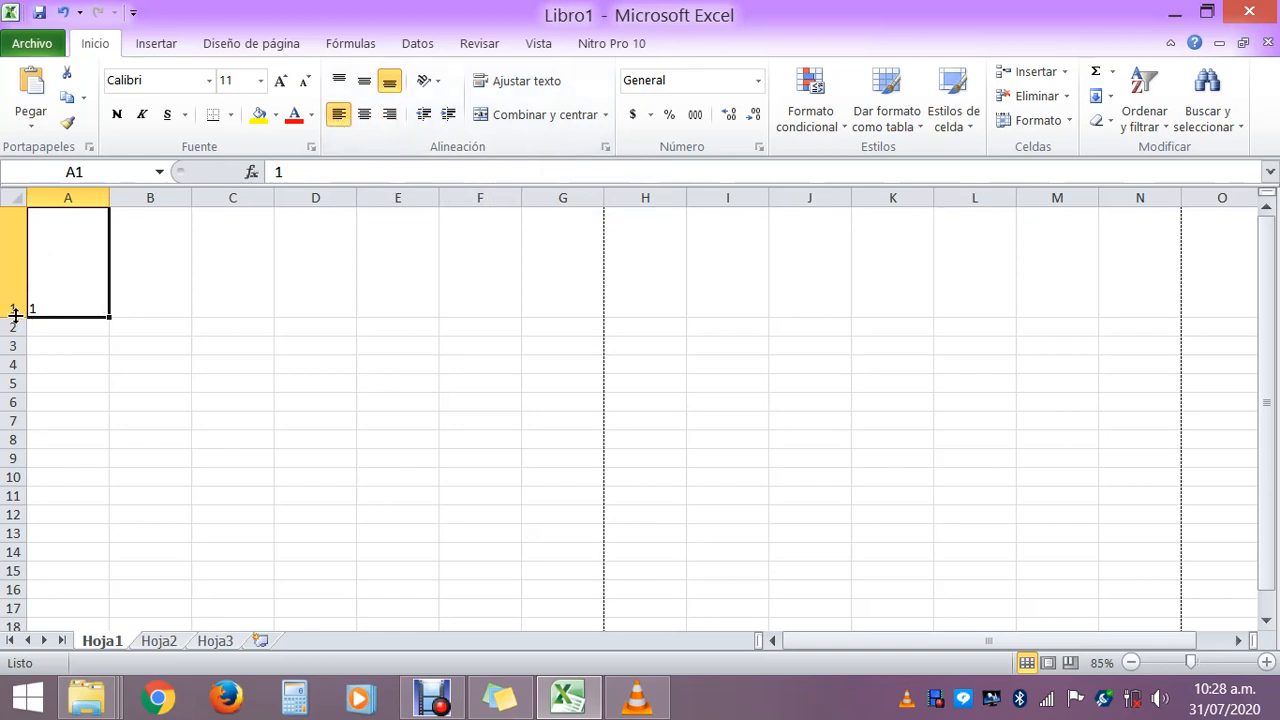
Reduce row 1 to a little under twice the standard height and fill the 1 from cell A1 down to A13
left_click_drag(15, 315, 15, 263)
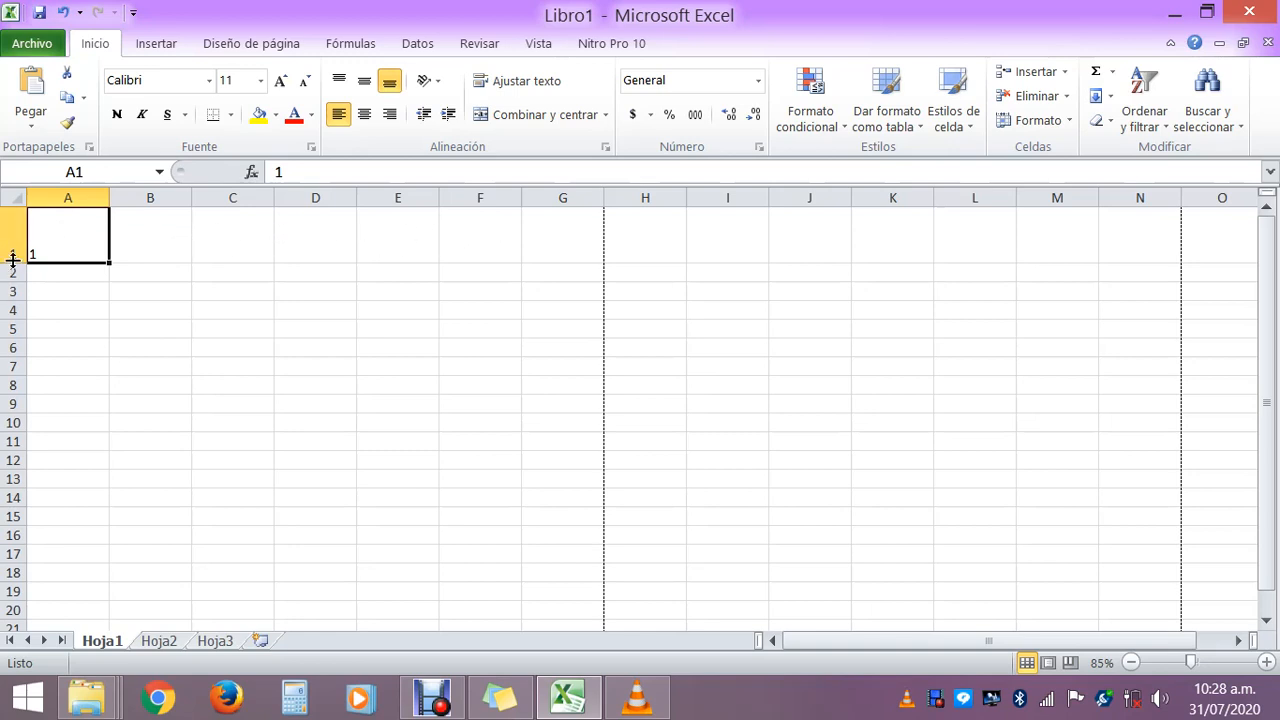
mouse_move(12, 262)
left_mouse_down()
mouse_move(12, 246)
mouse_move(12, 290)
mouse_move(14, 239)
left_mouse_up()
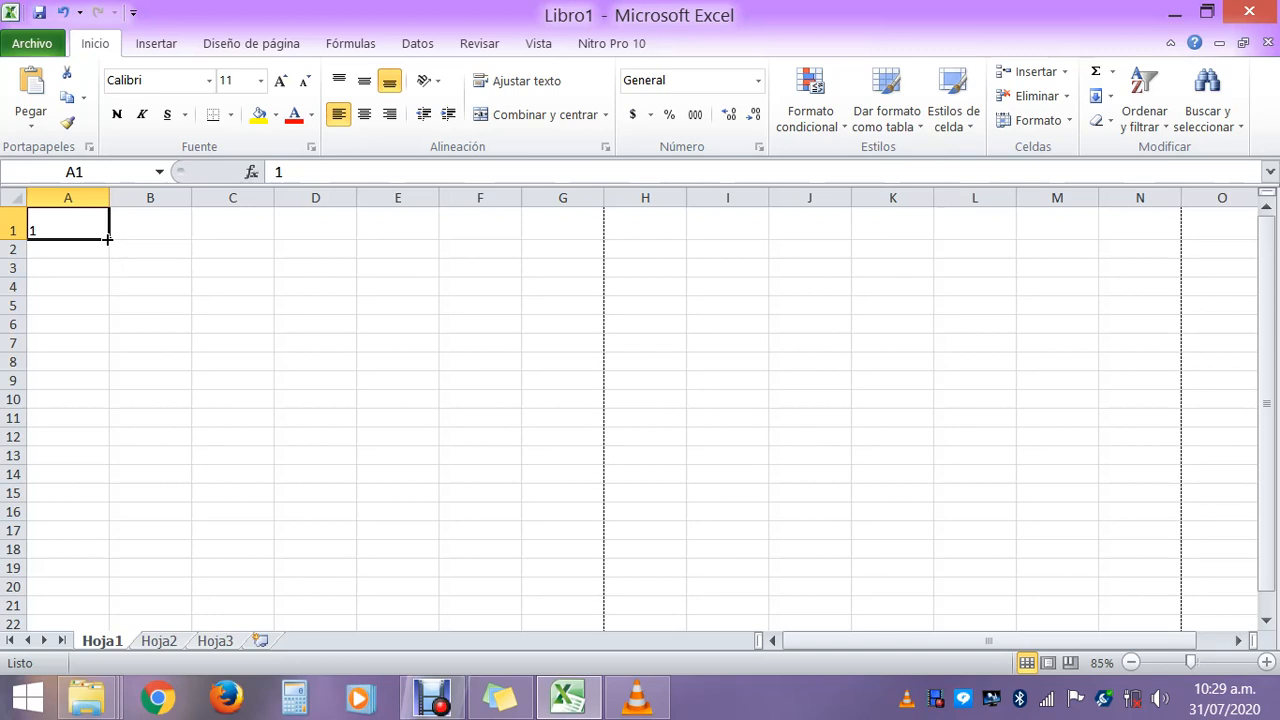
left_click_drag(107, 239, 108, 474)
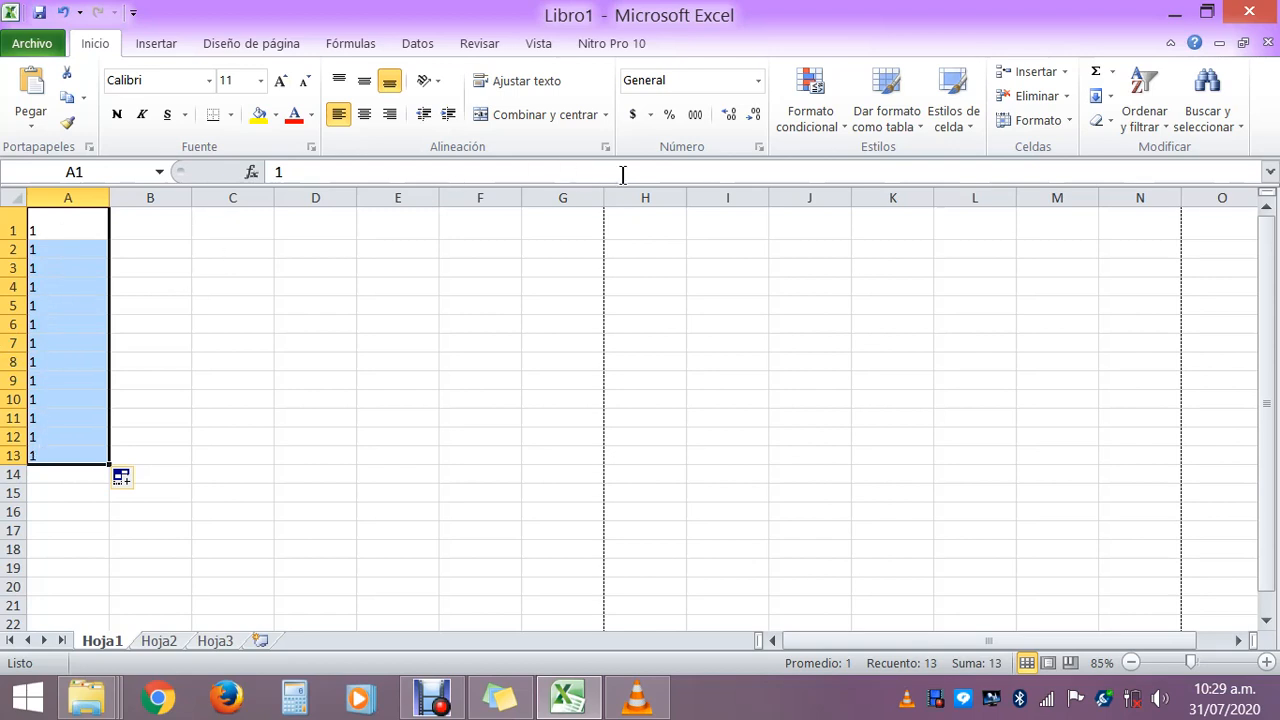
left_click(82, 229)
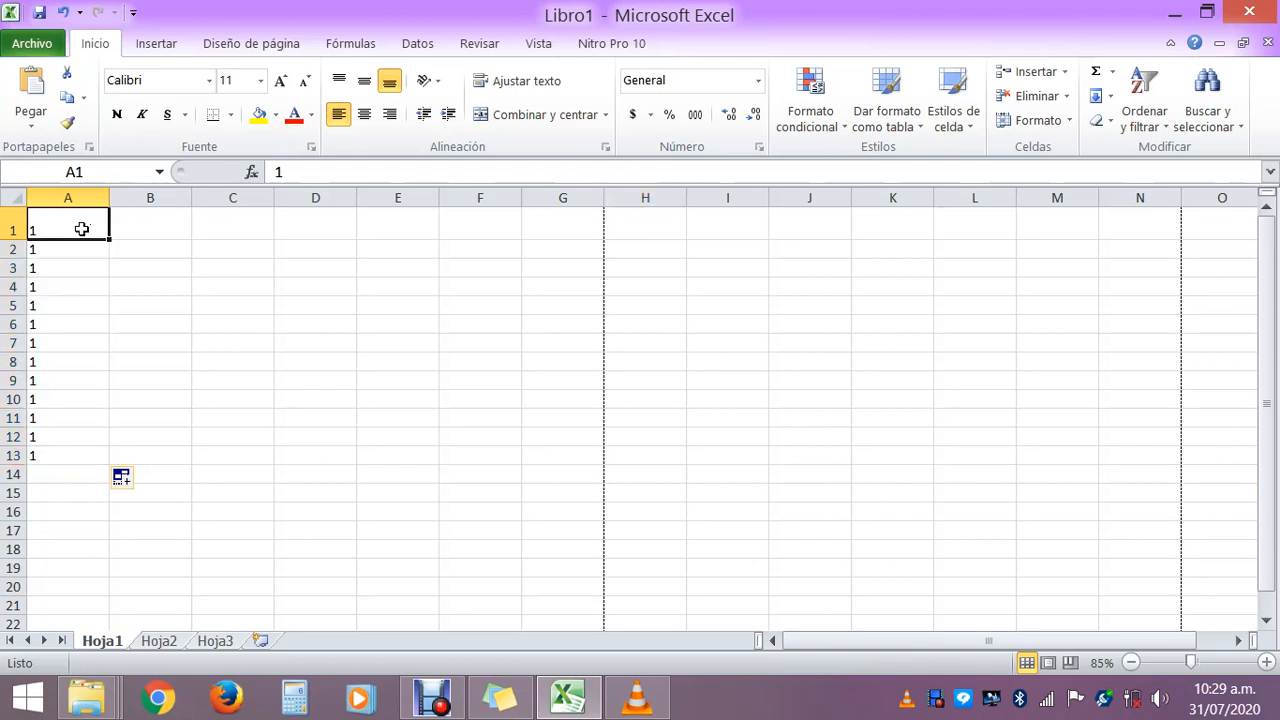
left_click(58, 253)
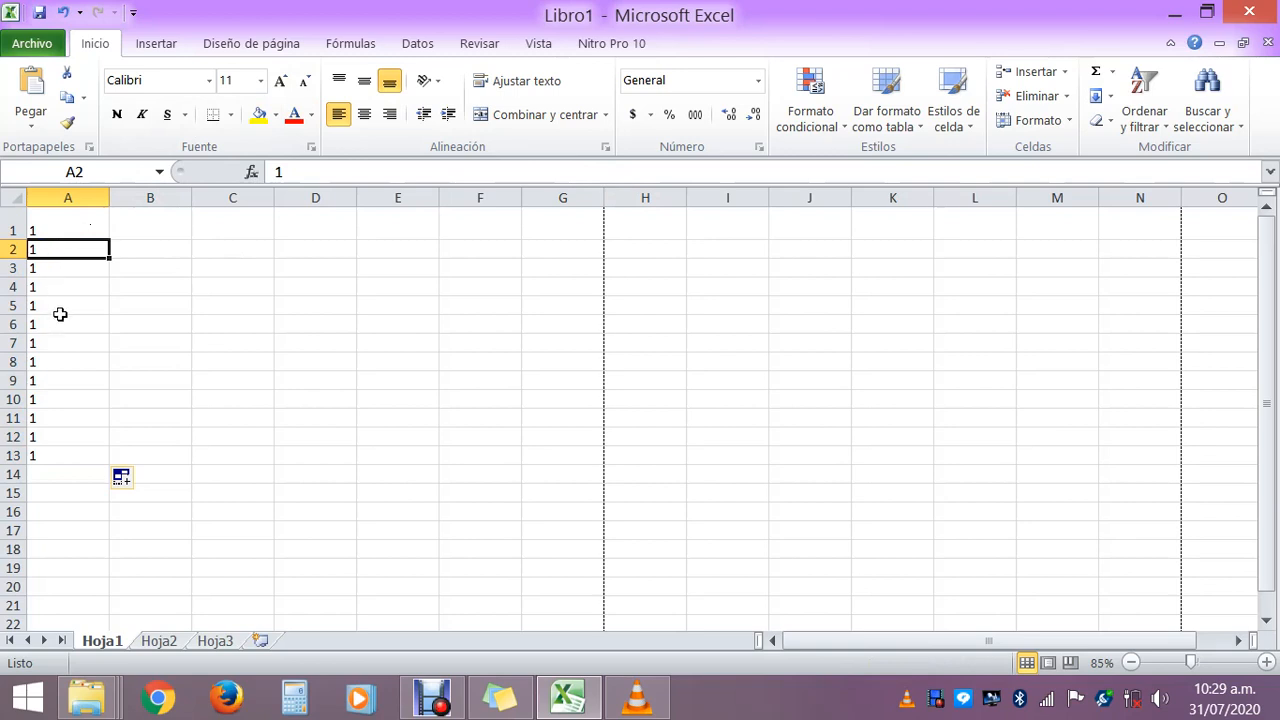
Move the content of cell A1 to C5, on to C2 and B2, and back to A1
left_click(64, 229)
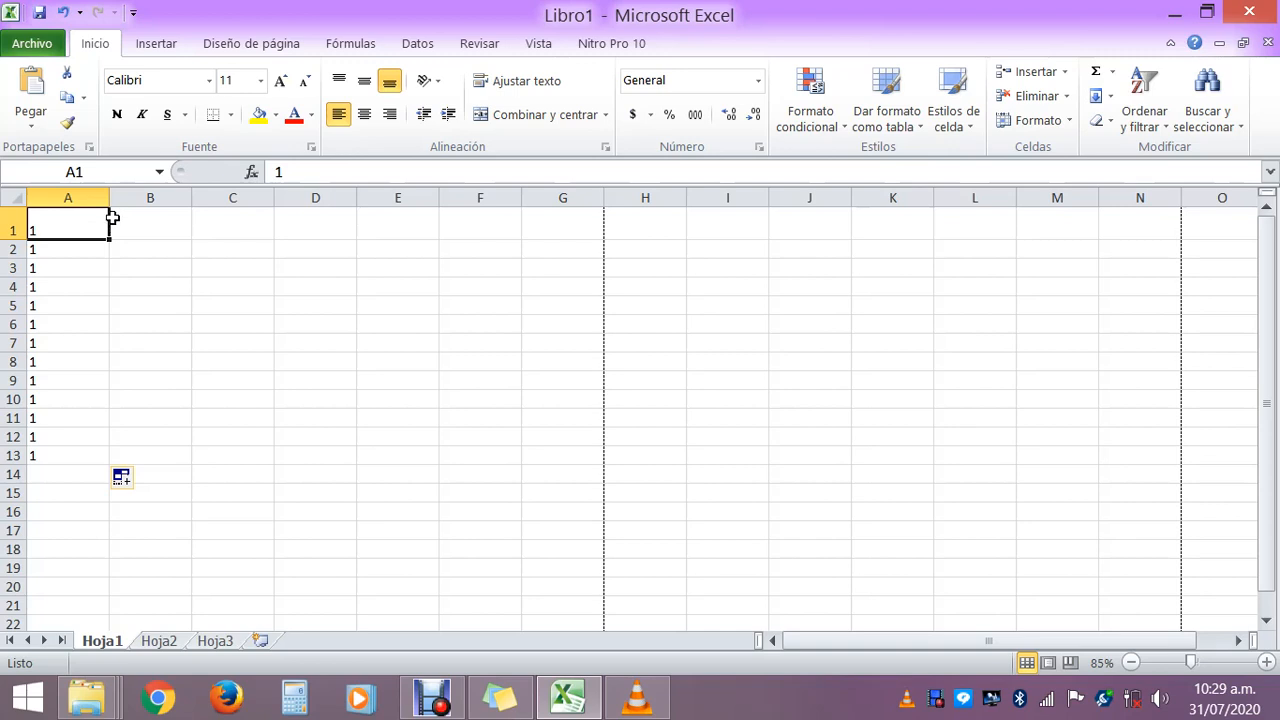
left_click_drag(110, 222, 202, 302)
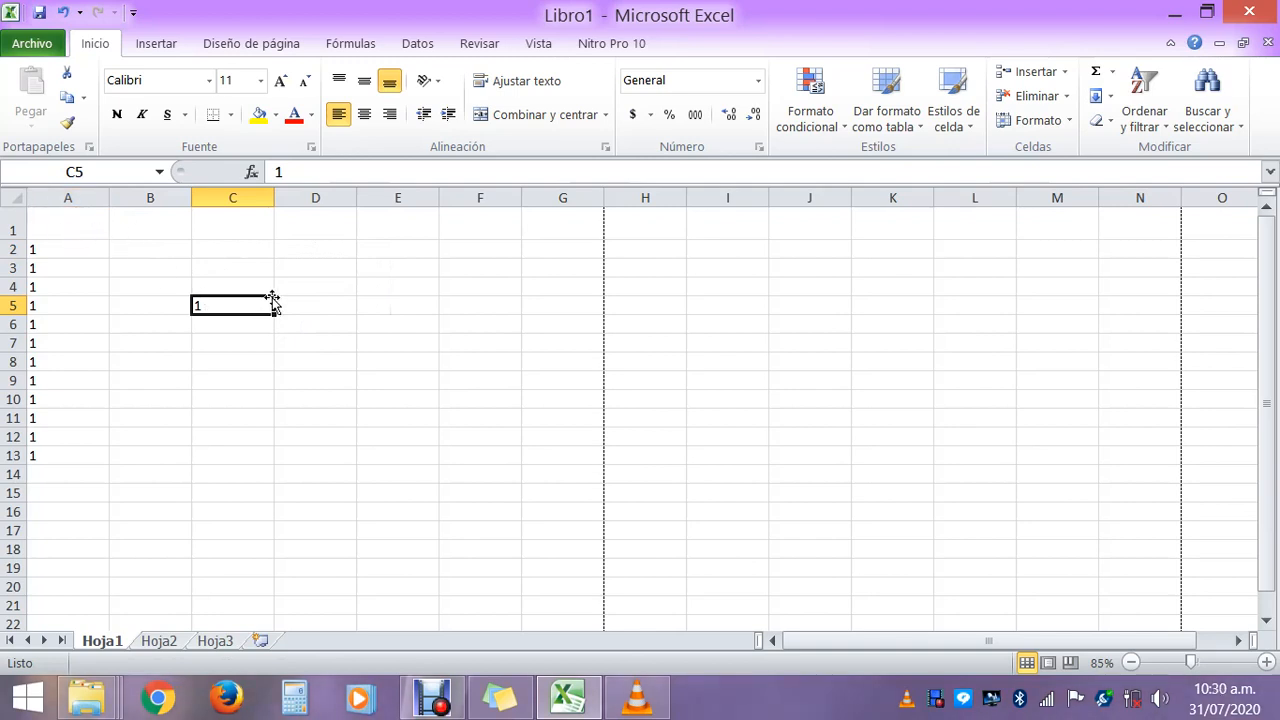
left_click_drag(259, 300, 250, 260)
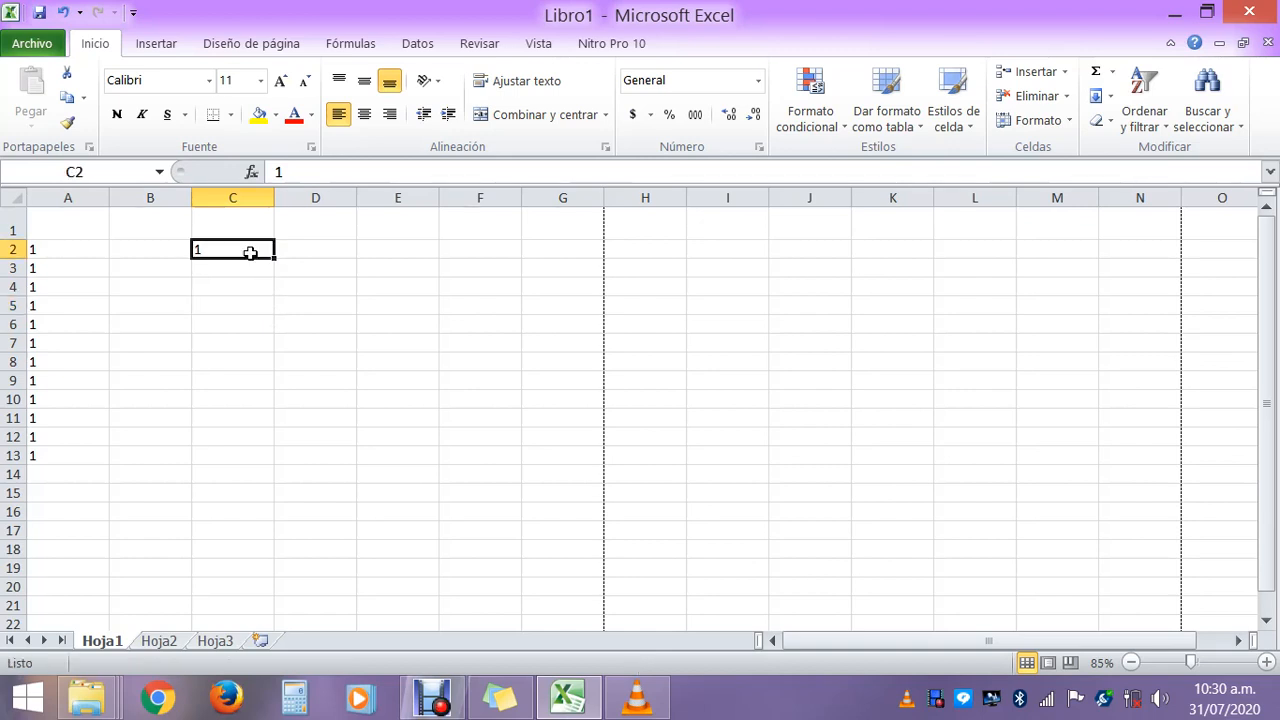
left_click_drag(246, 260, 137, 251)
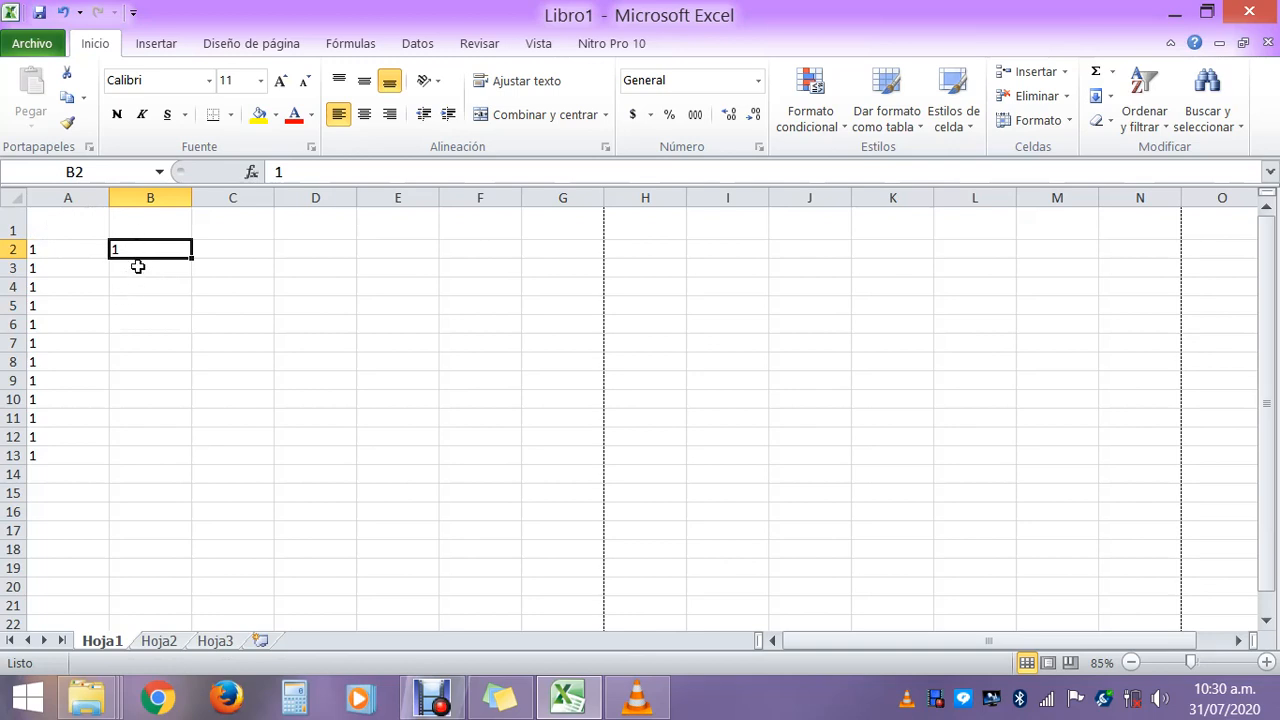
left_click_drag(137, 259, 31, 228)
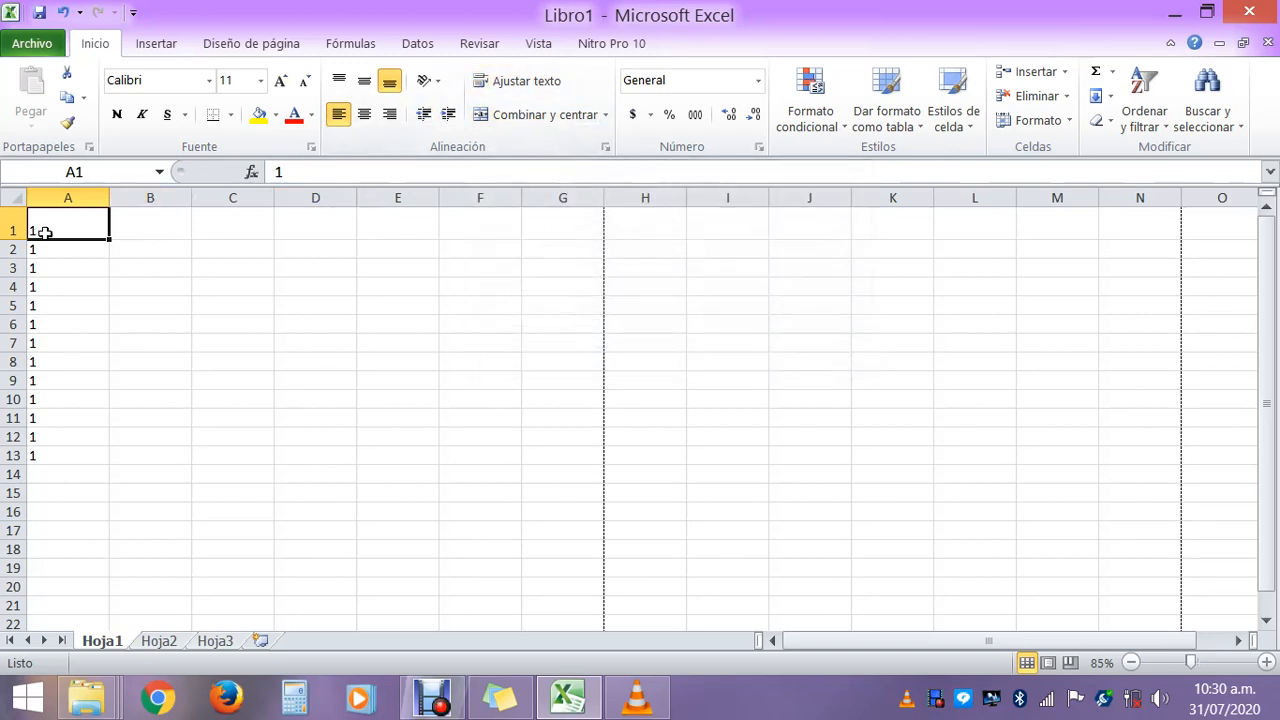
Replace the content of cell A1 with the title "titulo numero dos"
left_click_drag(112, 228, 313, 232)
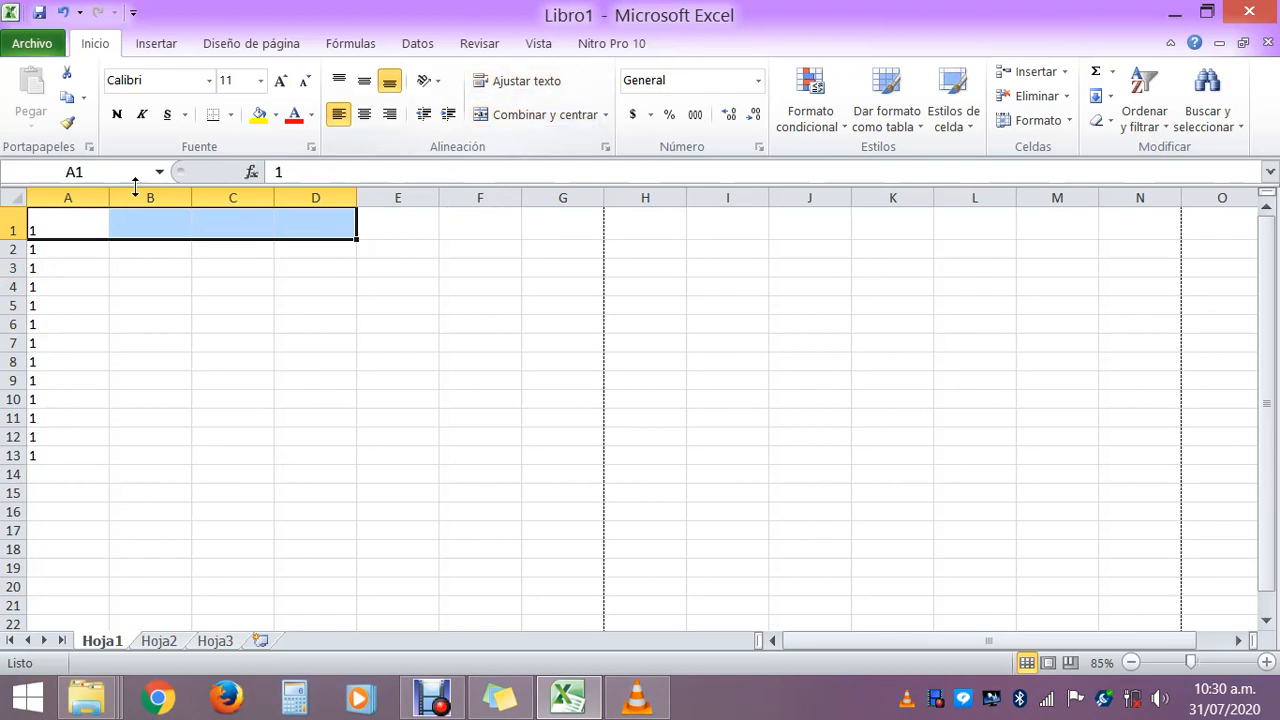
left_click(57, 224)
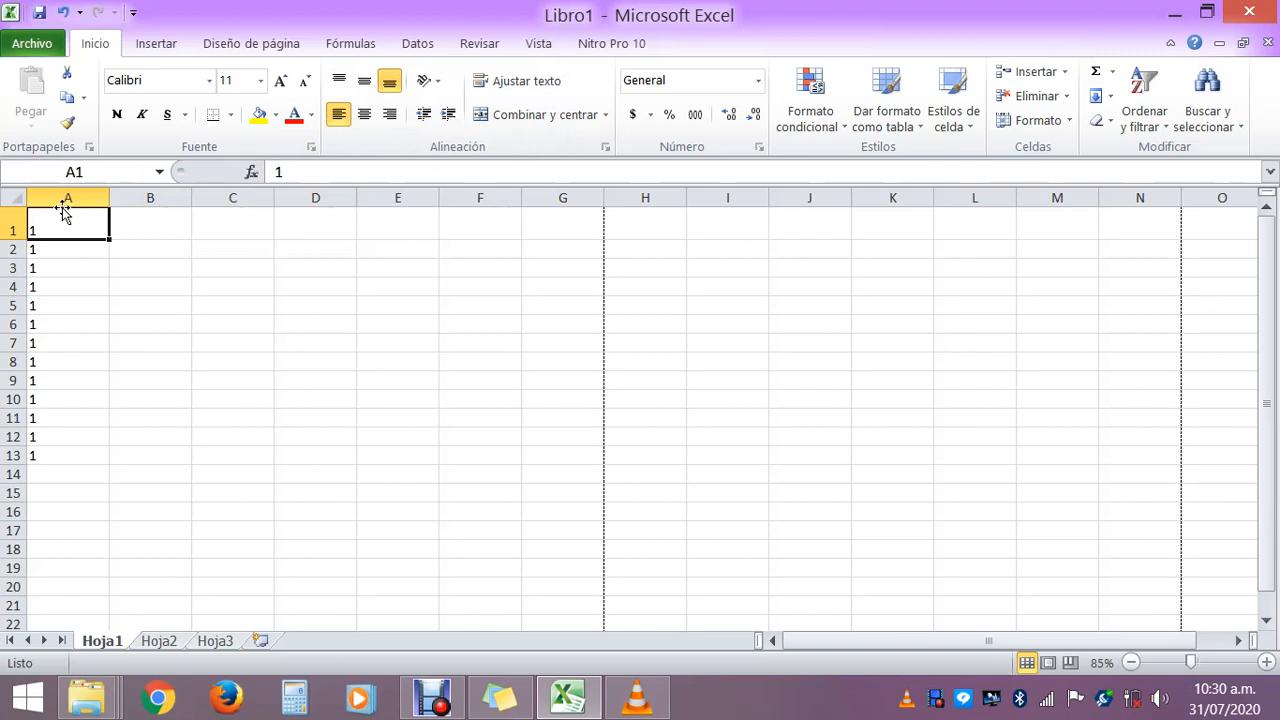
type("titulo")
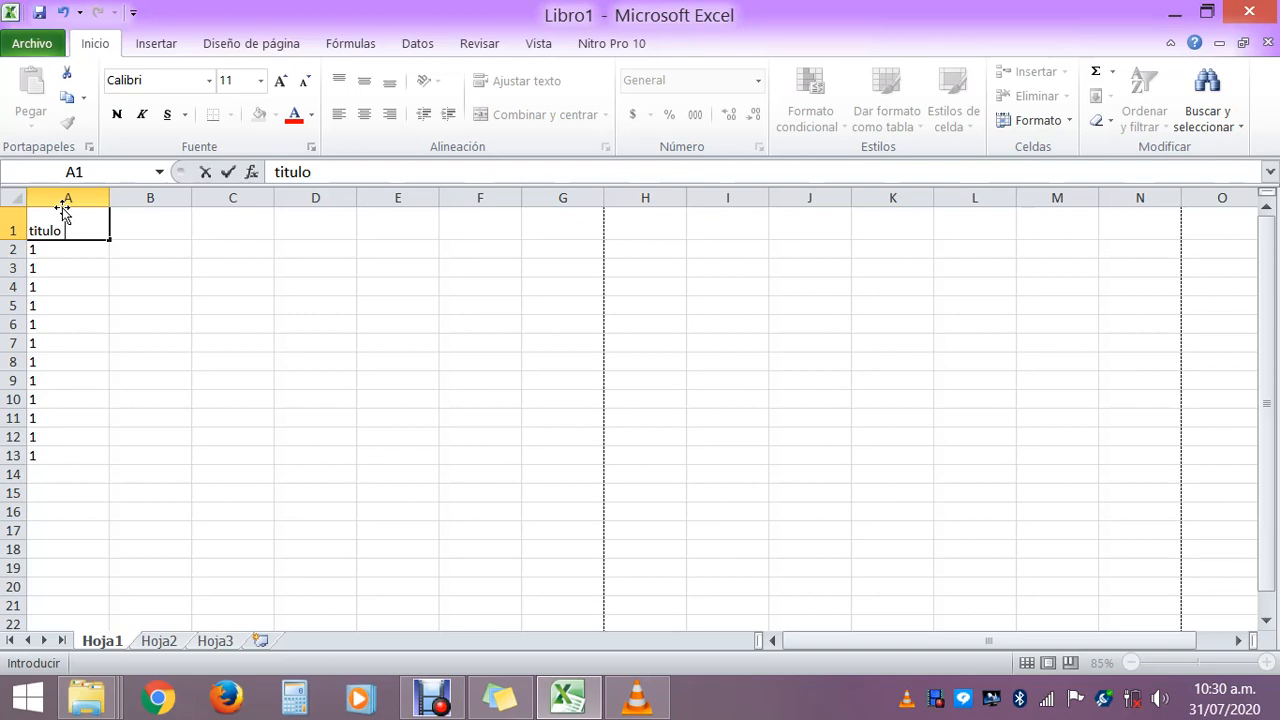
type(" numero dos")
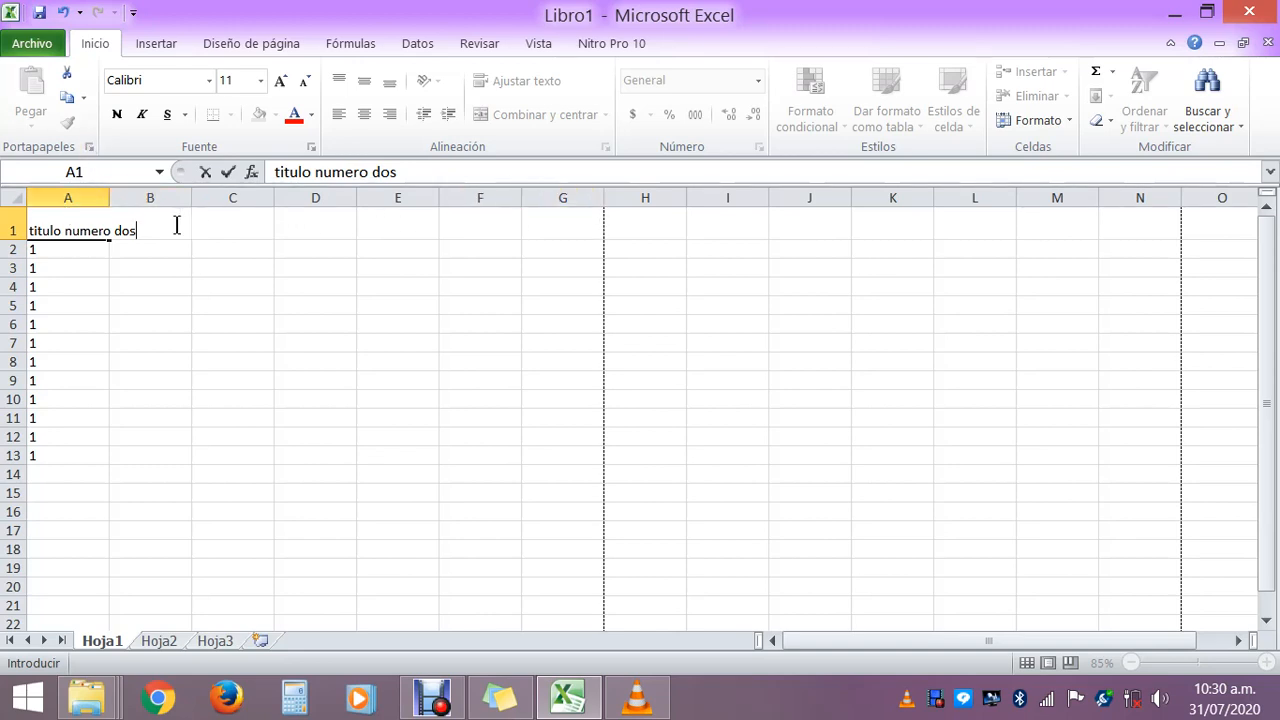
left_click(108, 211)
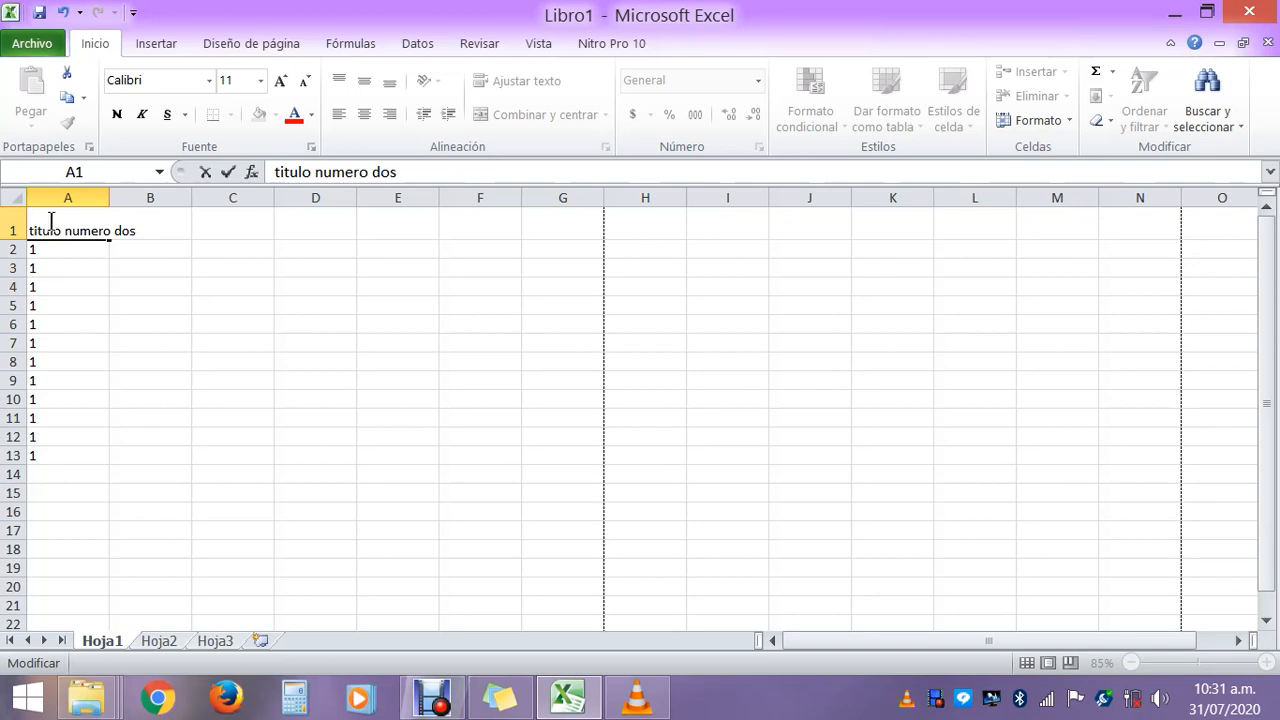
Merge and centre the title across cells A1 to G1, up to the page limit
left_click(568, 229)
left_click_drag(568, 229, 68, 226)
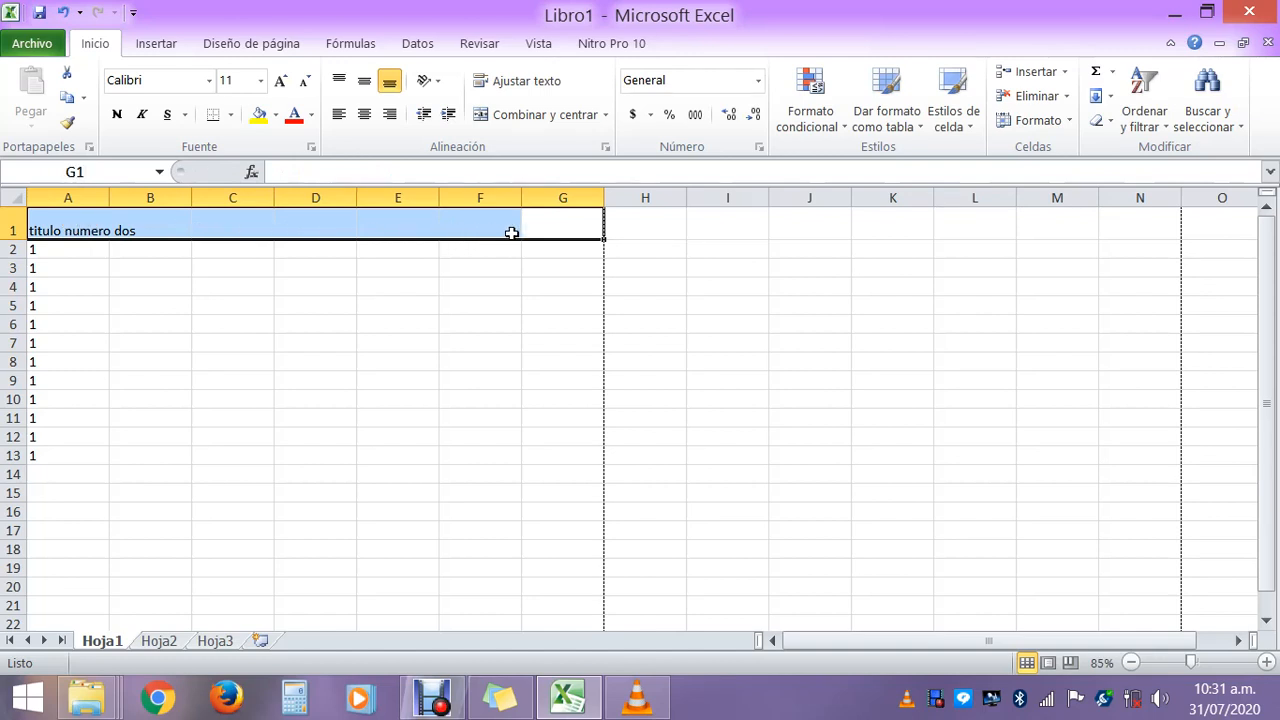
left_click(528, 113)
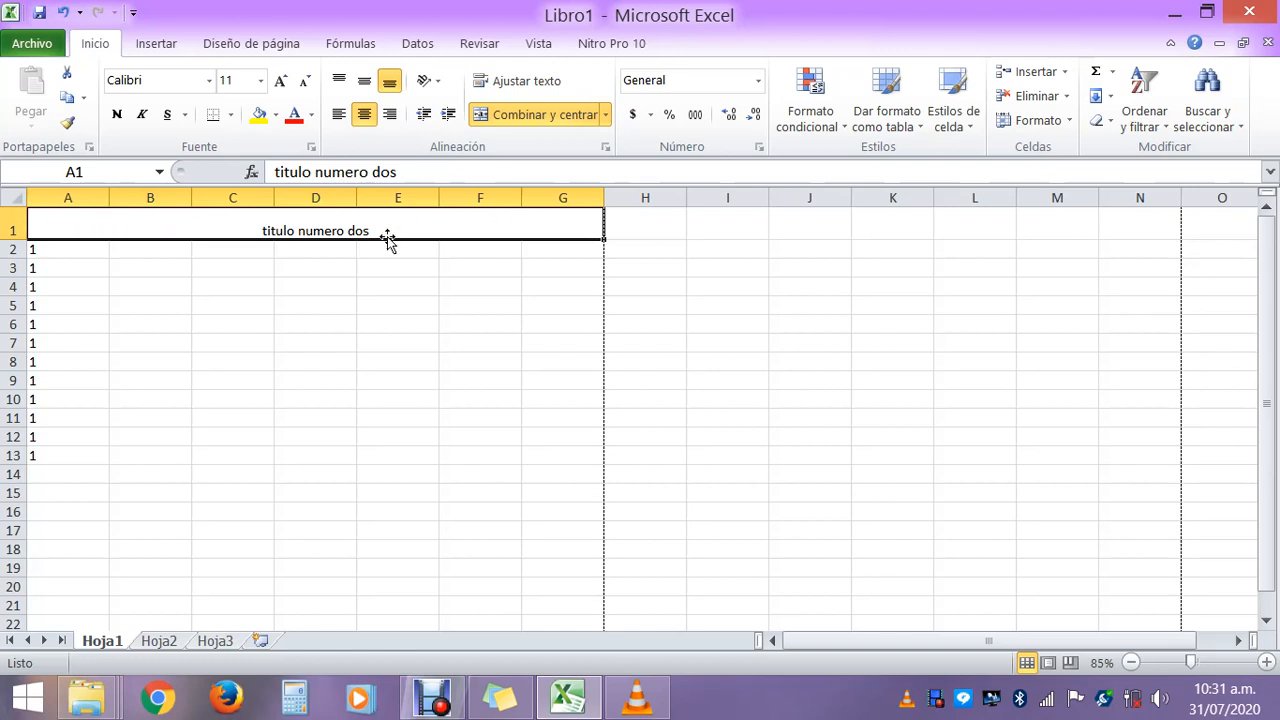
Demonstrate vertical and horizontal alignments on the merged title, finishing with middle and centre alignment
left_click(364, 81)
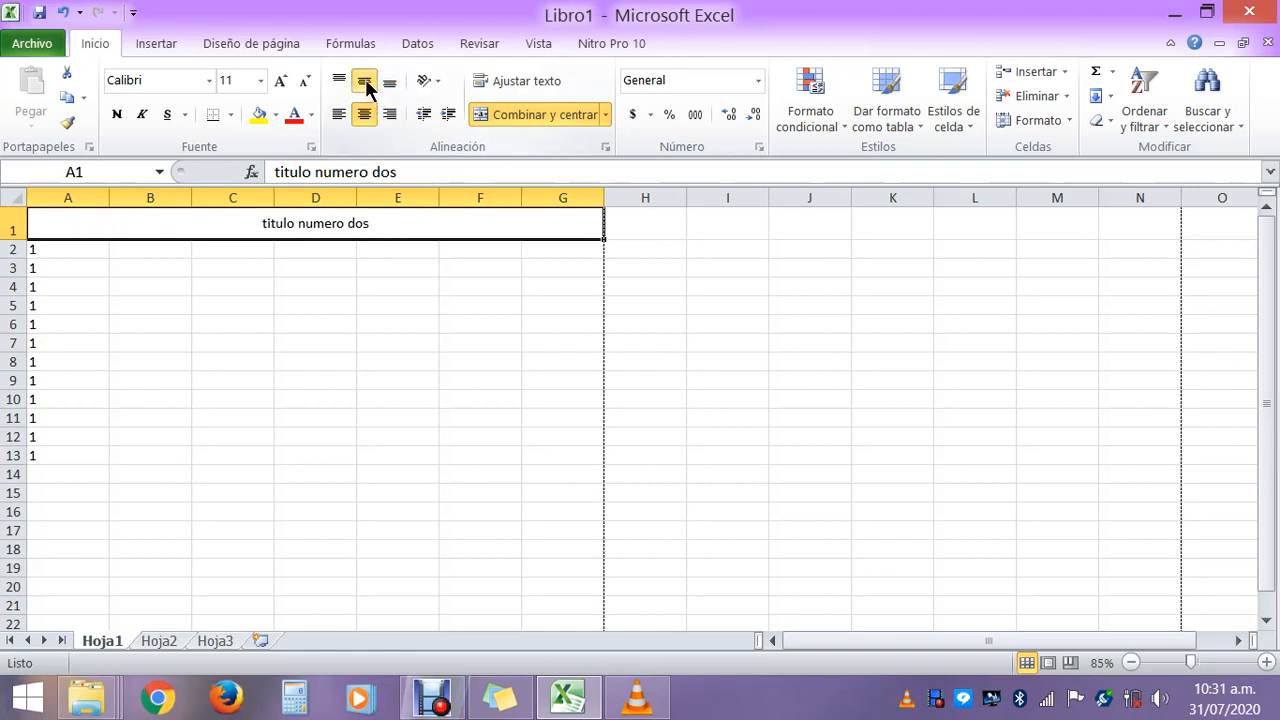
left_click(340, 82)
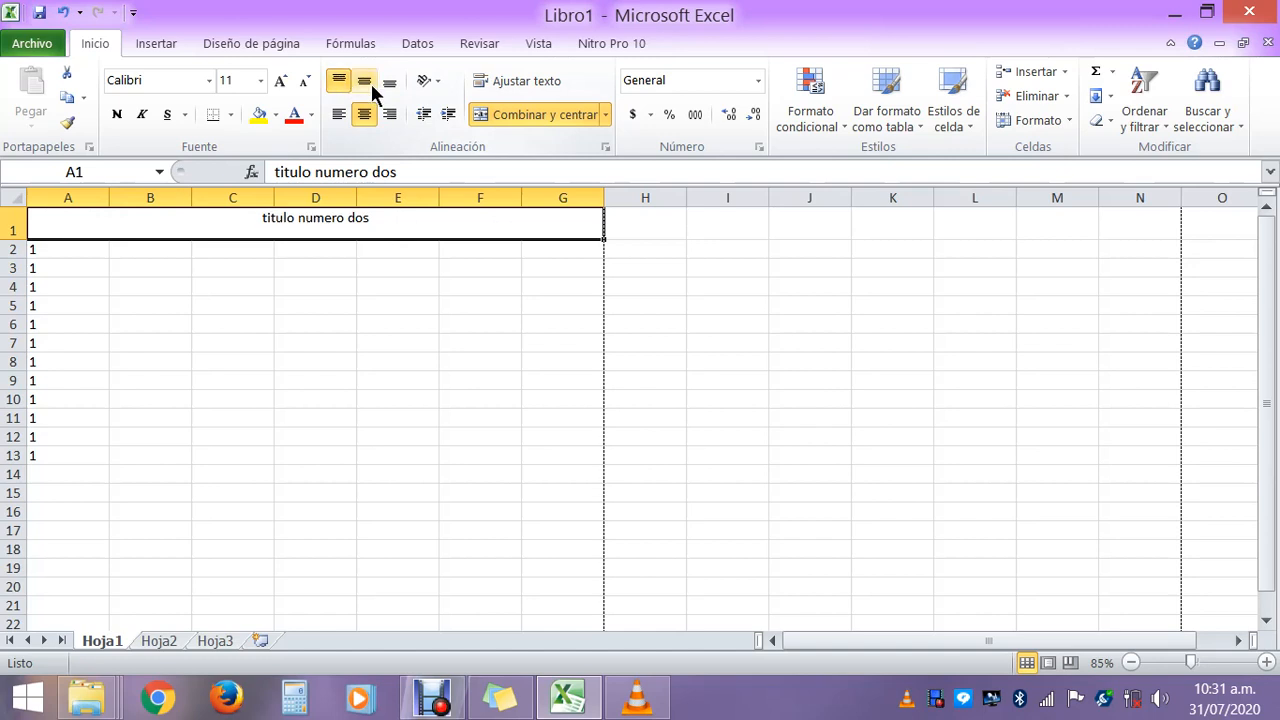
left_click(368, 85)
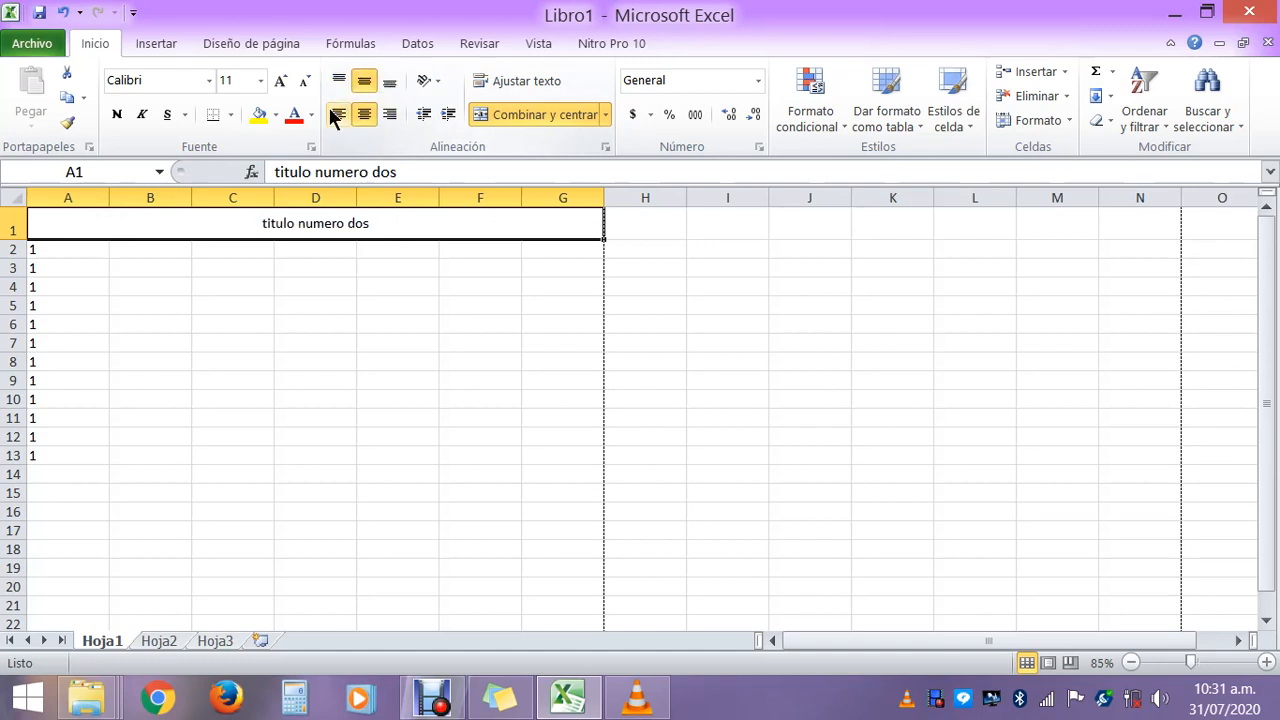
left_click(340, 115)
left_click(365, 115)
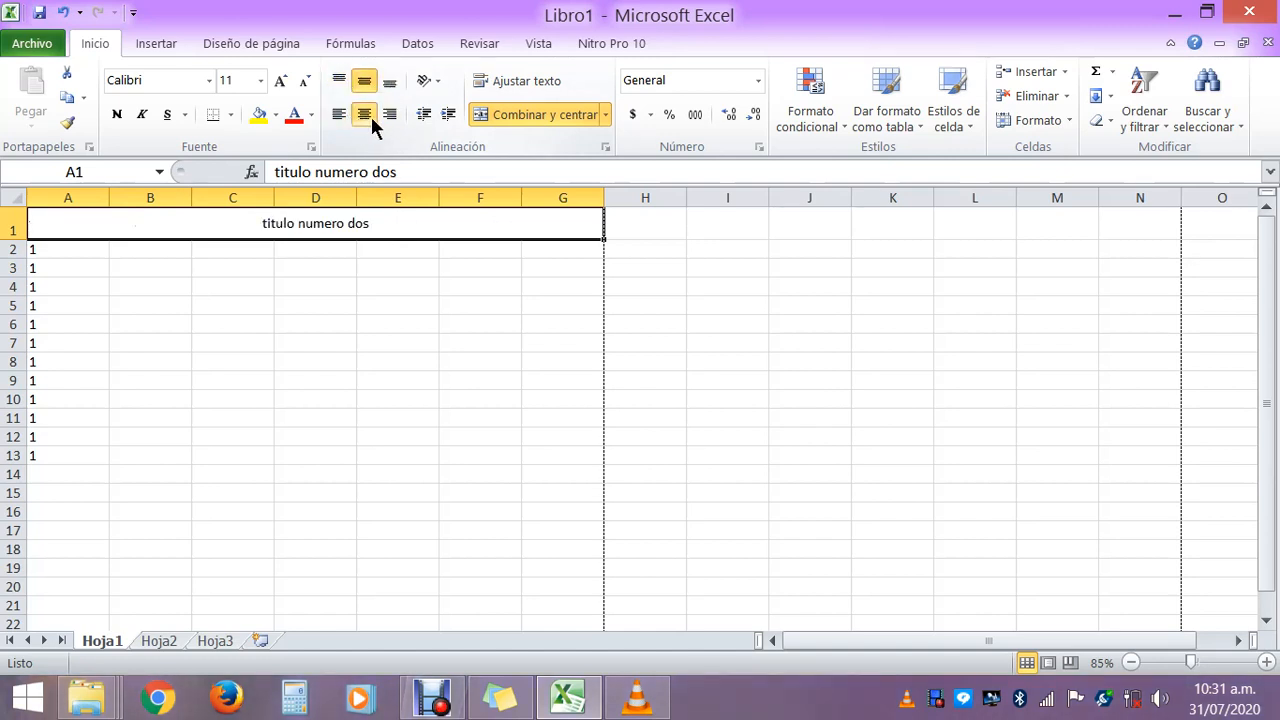
left_click(394, 113)
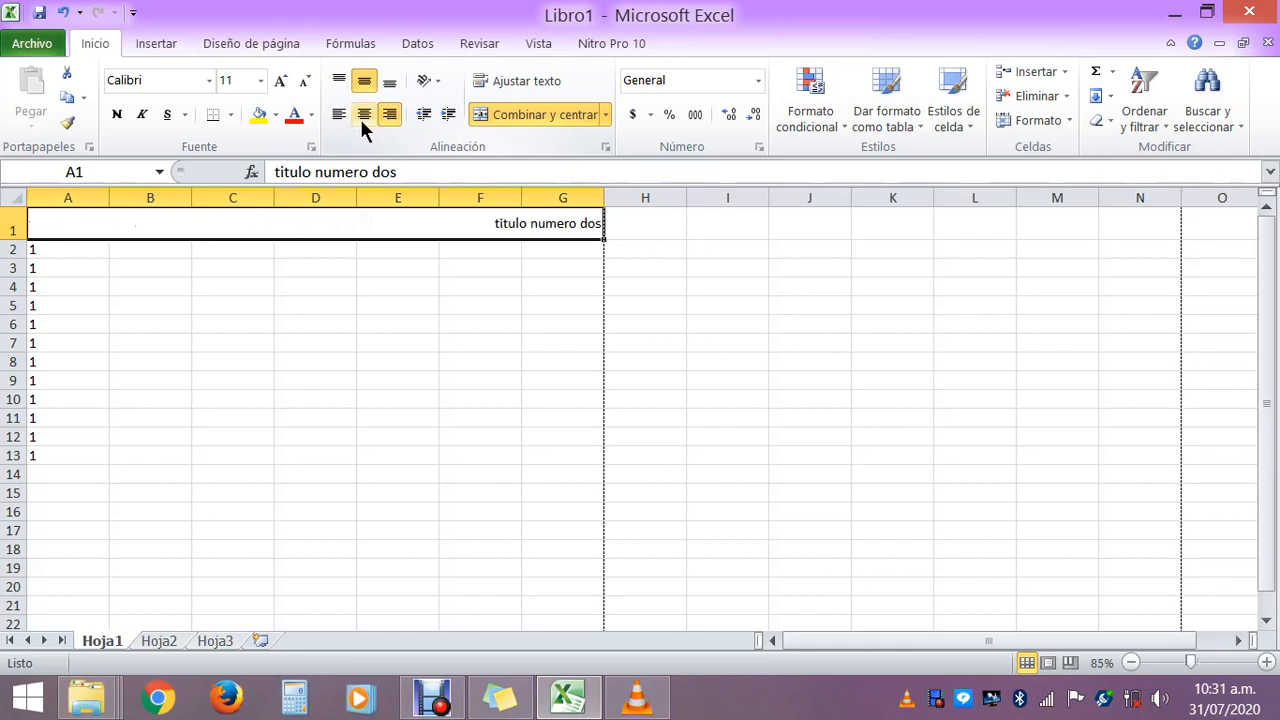
left_click(365, 116)
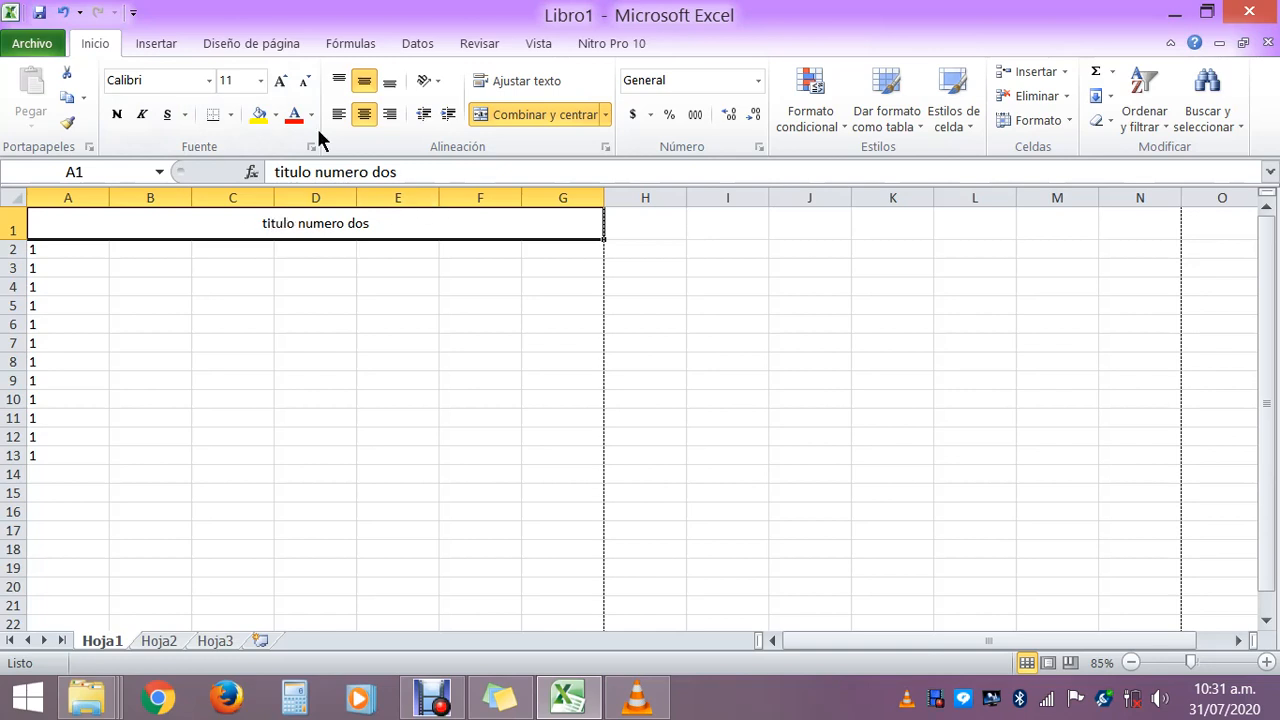
Toggle bold on and off on the merged title to compare both looks, leaving it bold
left_click(115, 116)
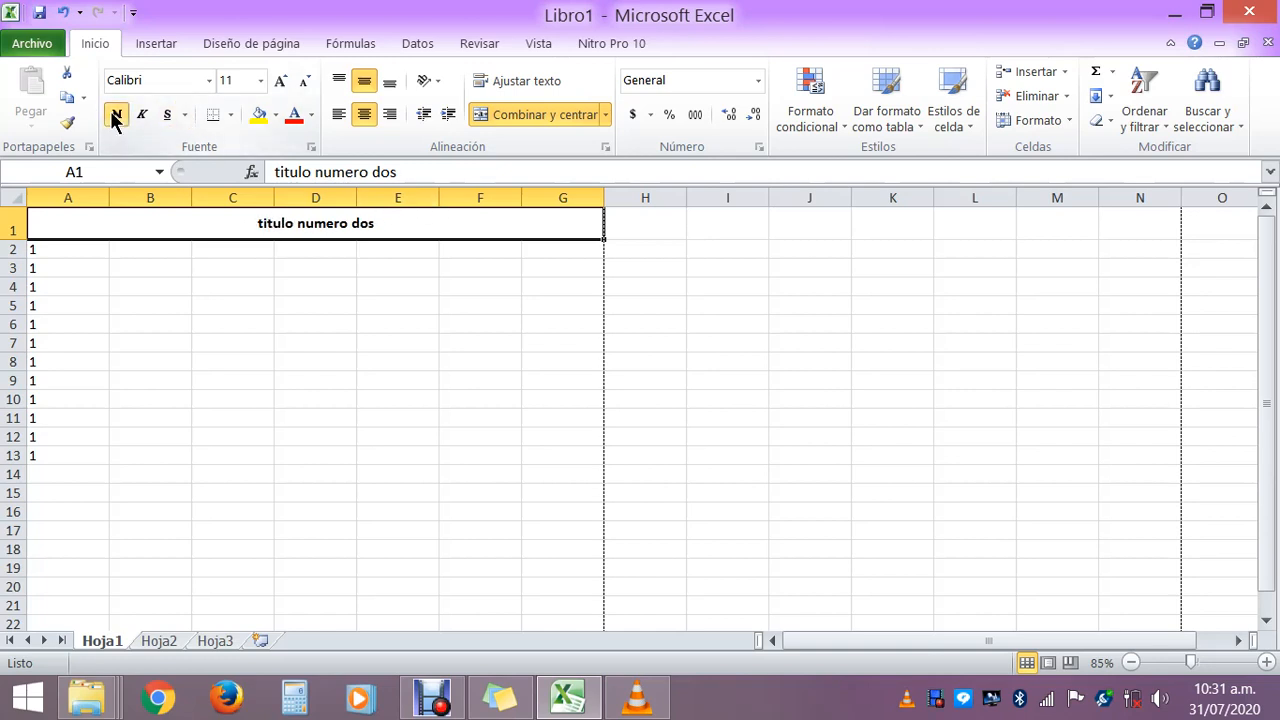
left_click(115, 116)
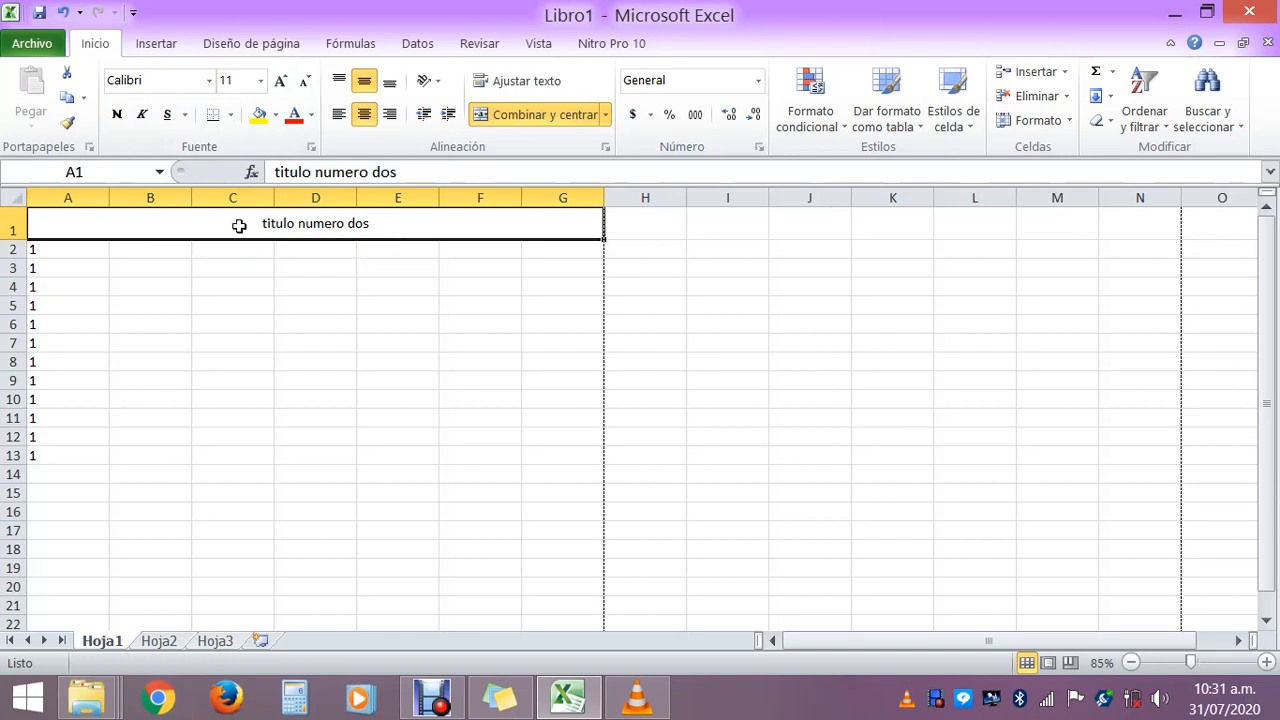
left_click(117, 115)
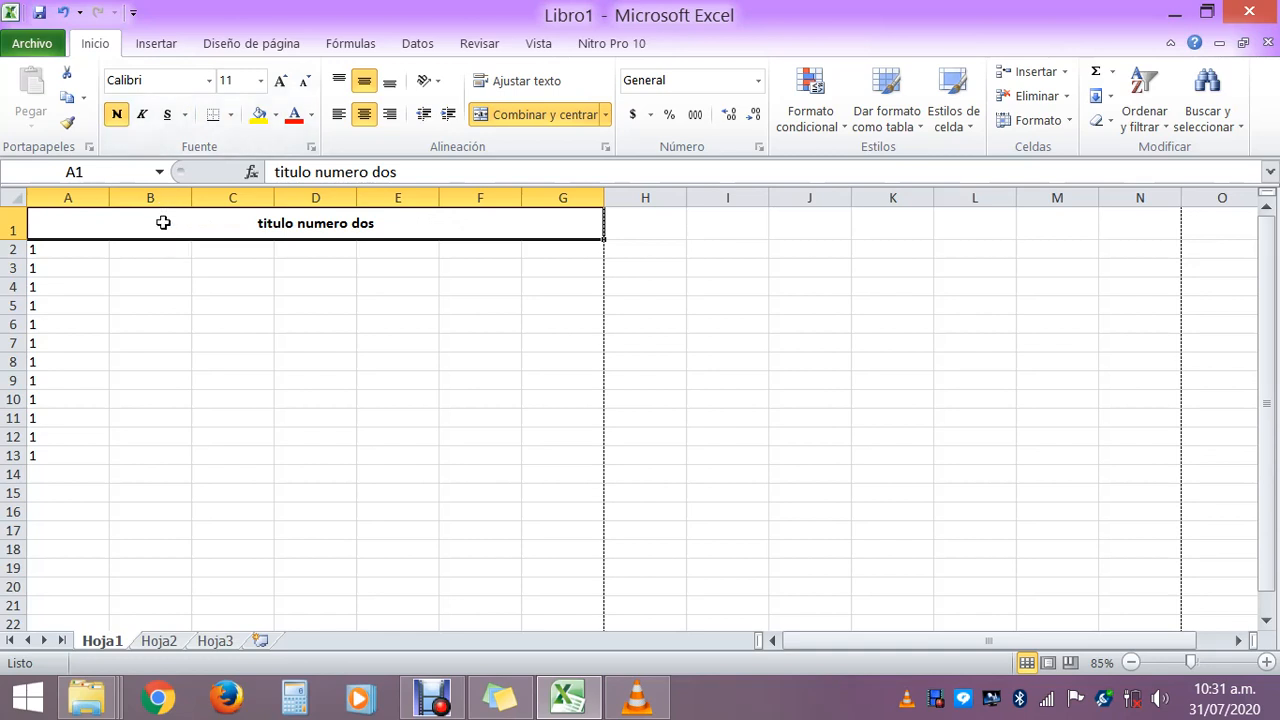
left_click(117, 115)
left_click(117, 115)
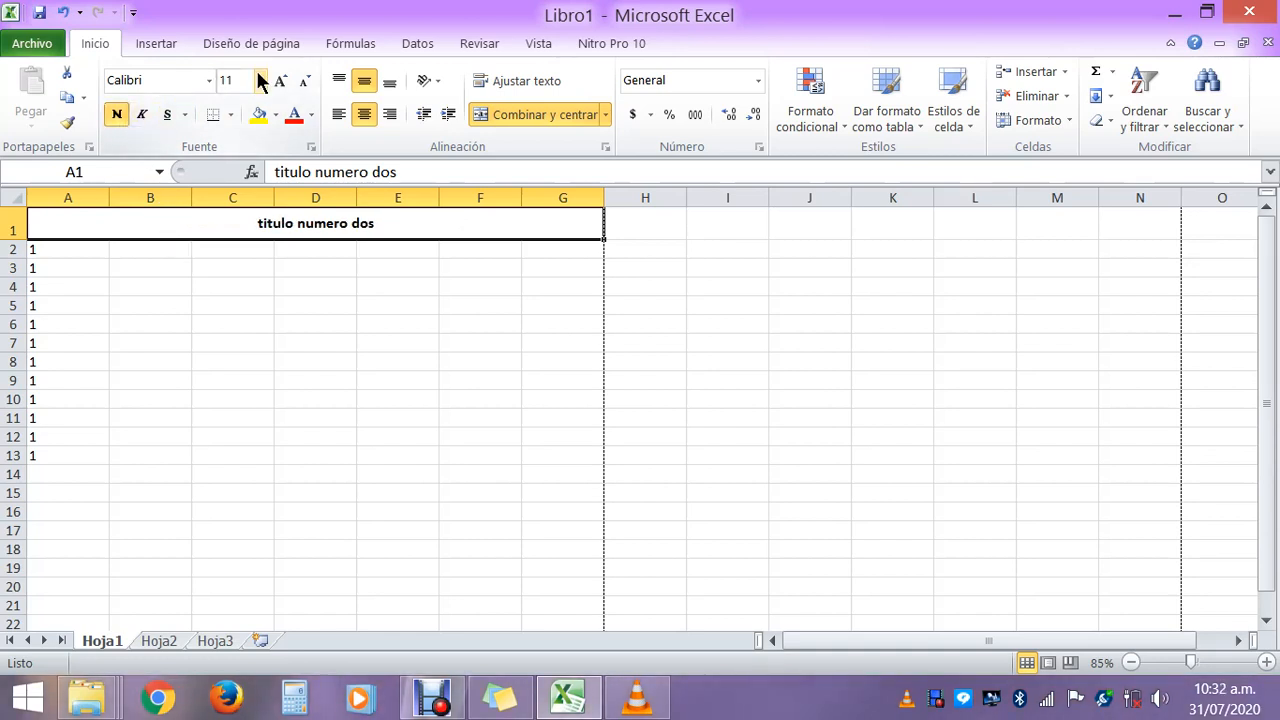
Increase the font size of the merged title to 18
left_click(281, 82)
left_click(281, 82)
left_click(281, 82)
left_click(281, 82)
Replace the title's bold style with italics, colour its text red and deselect it
left_click(117, 115)
left_click(143, 115)
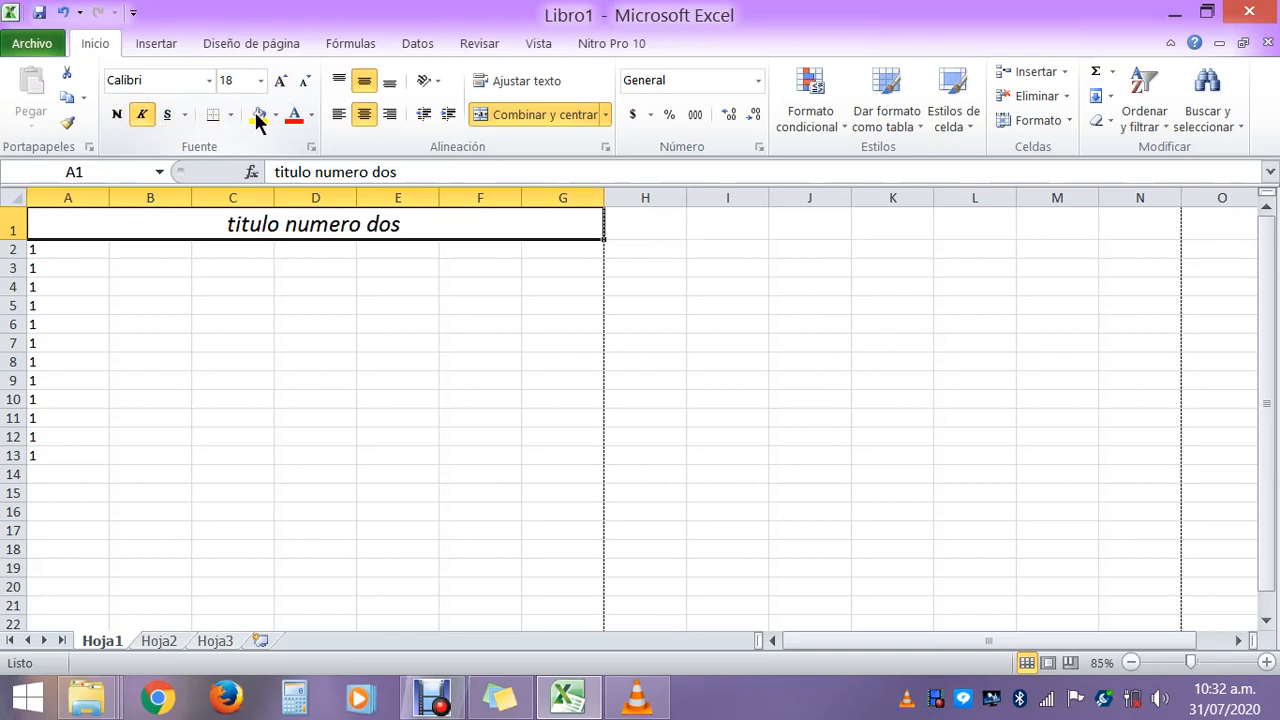
left_click(294, 116)
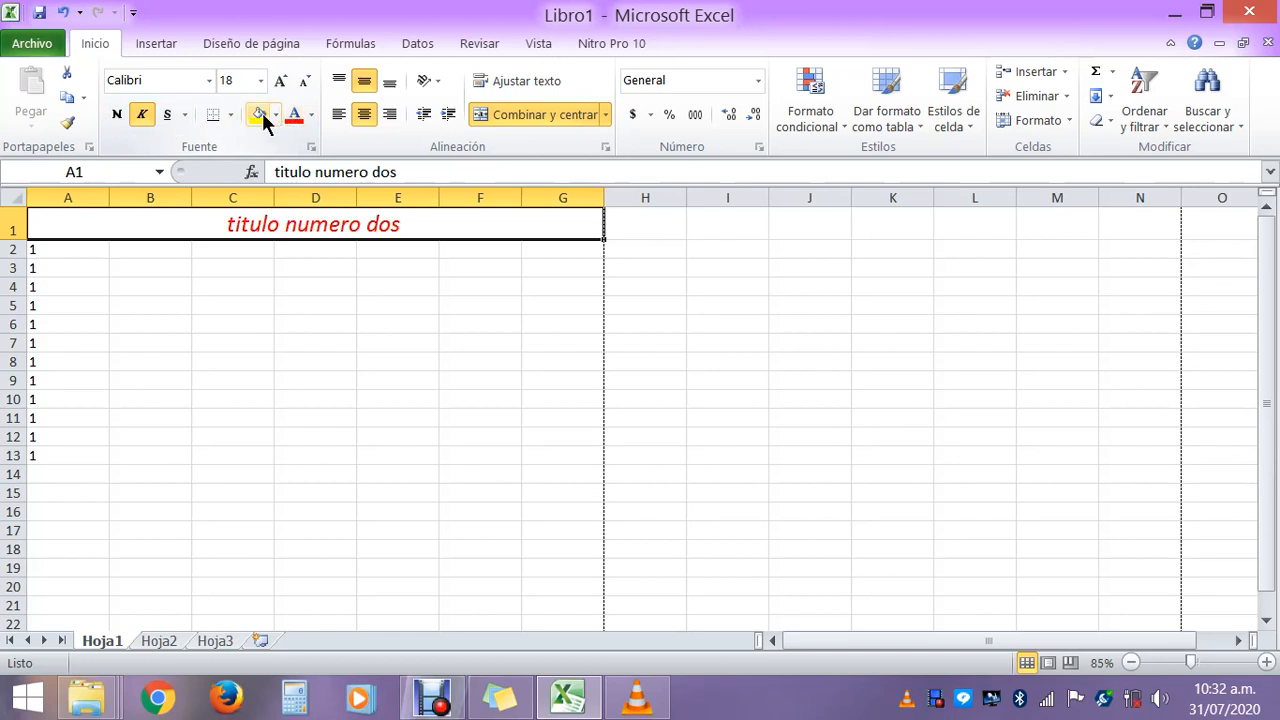
left_click(251, 271)
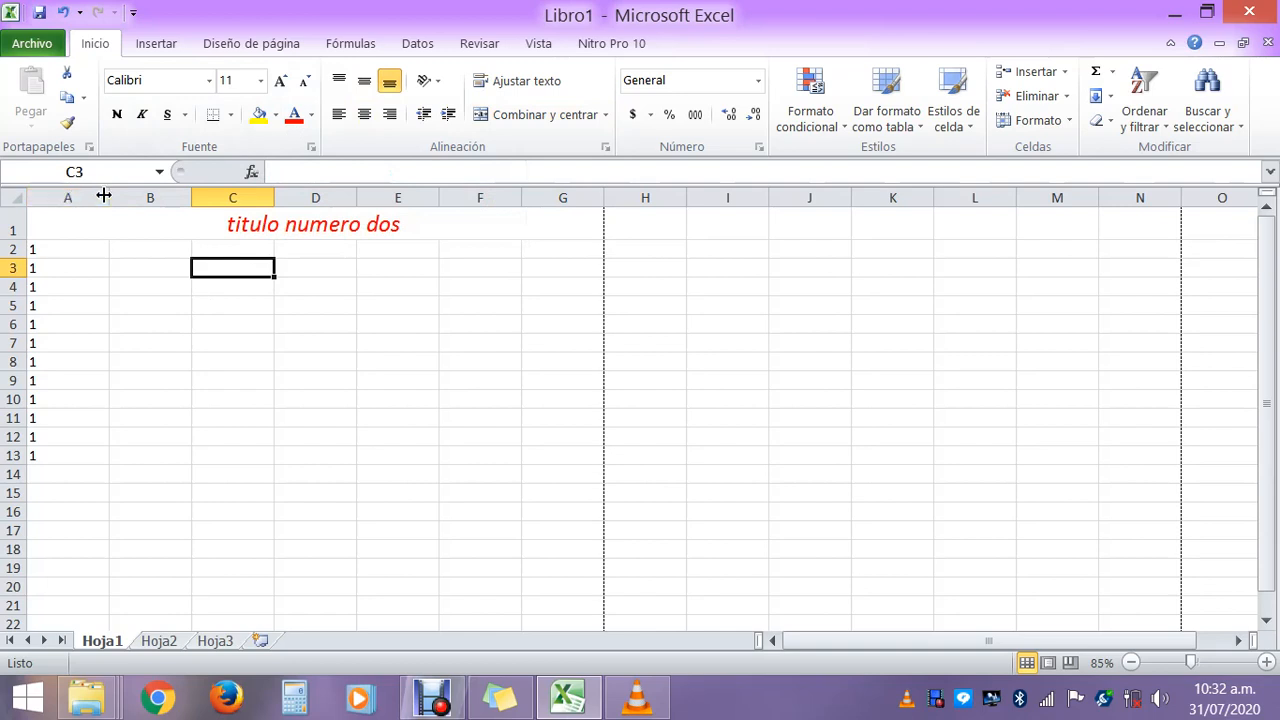
left_click(75, 247)
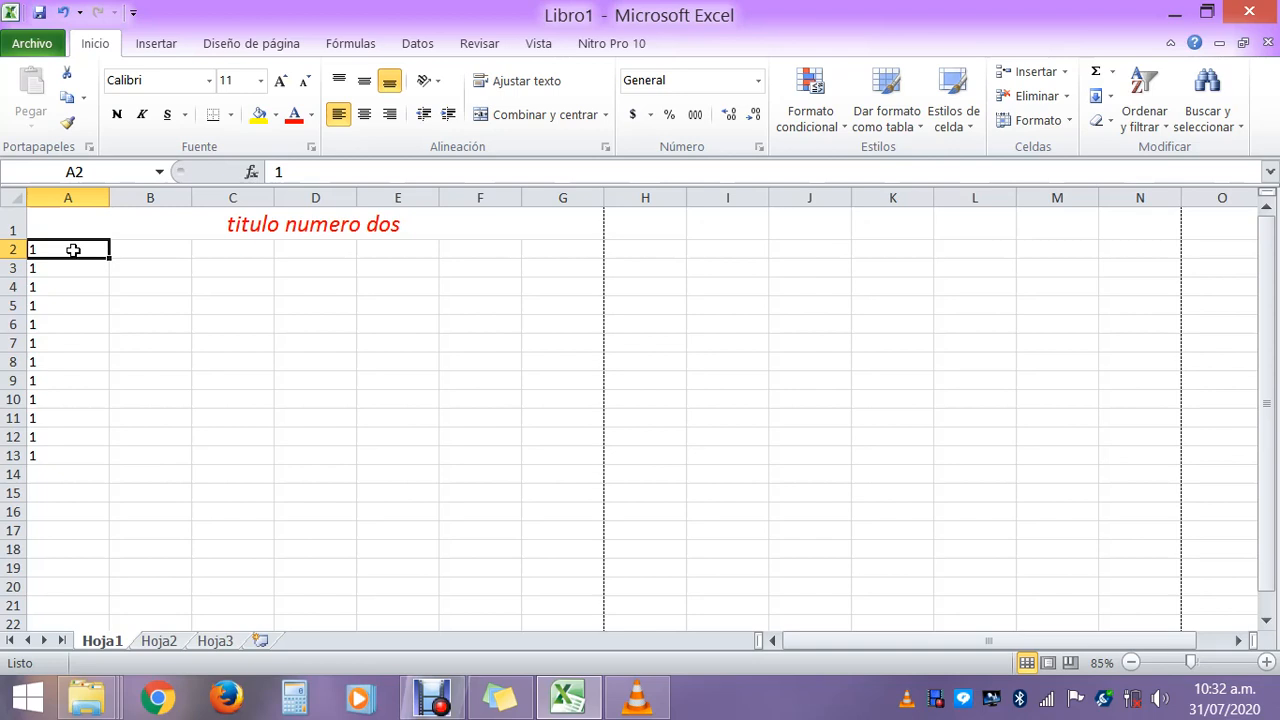
type("11111111111111111")
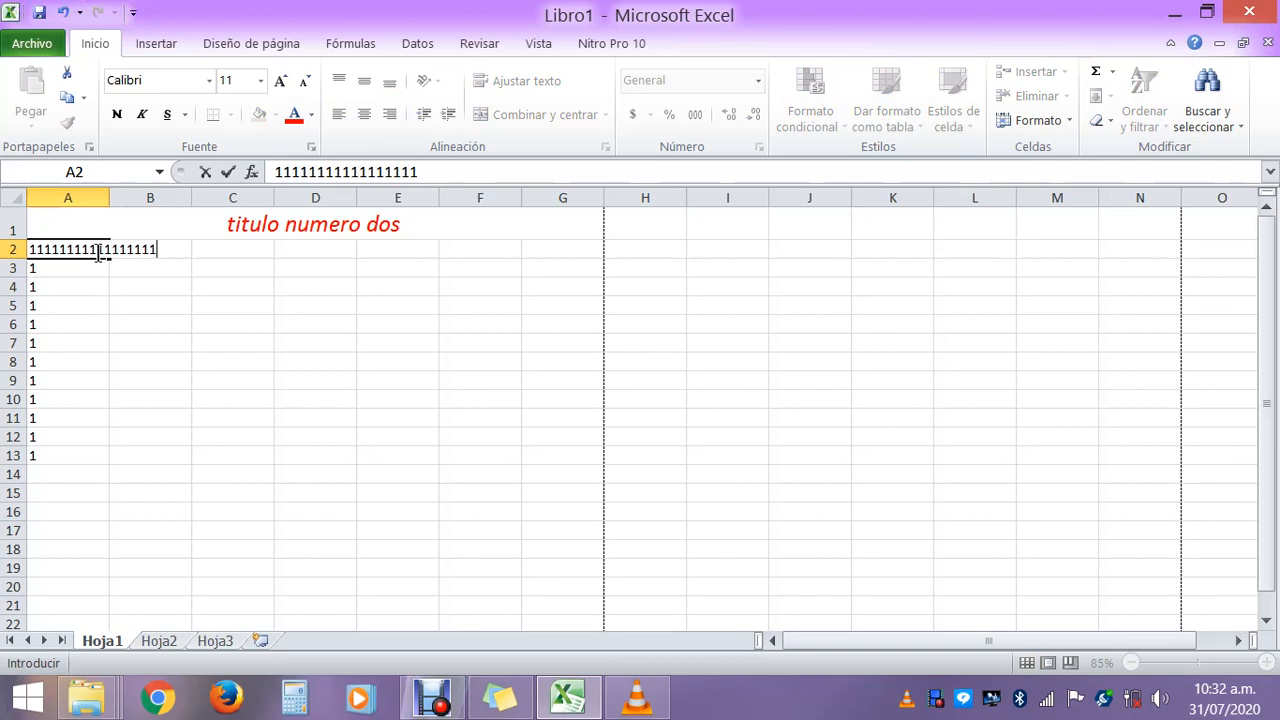
left_click(172, 246)
left_click(155, 268)
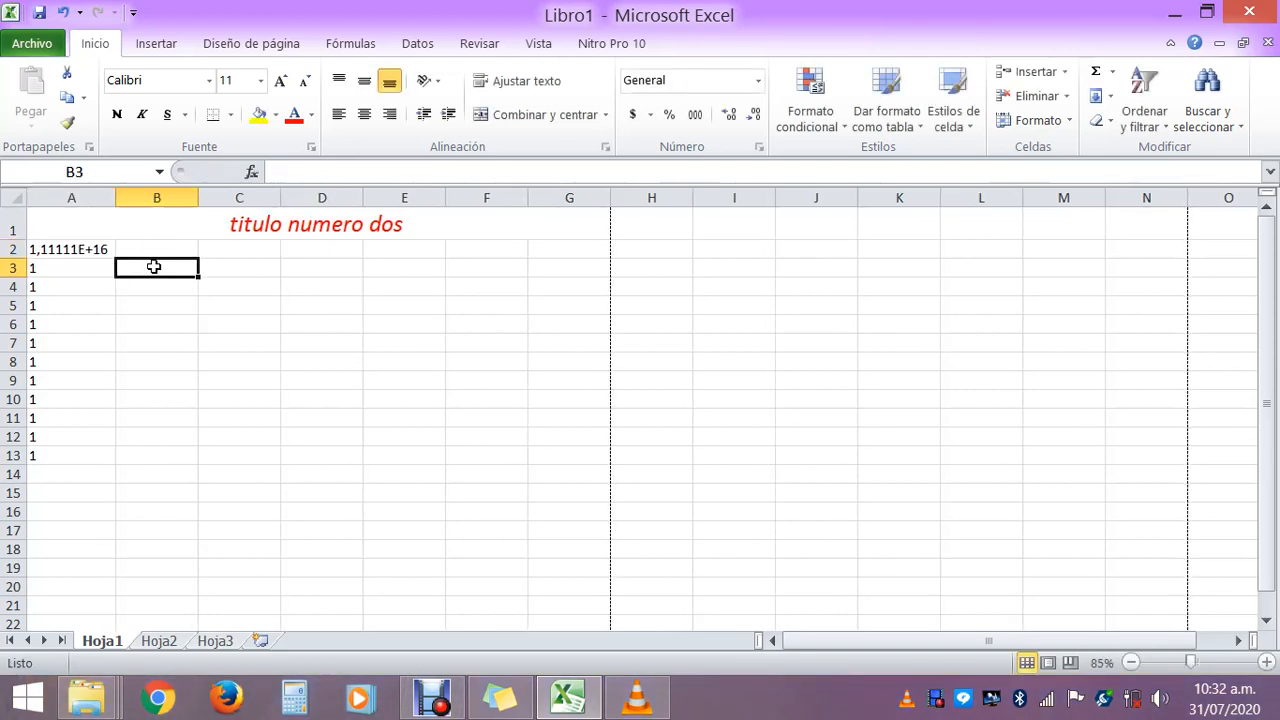
left_click(148, 249)
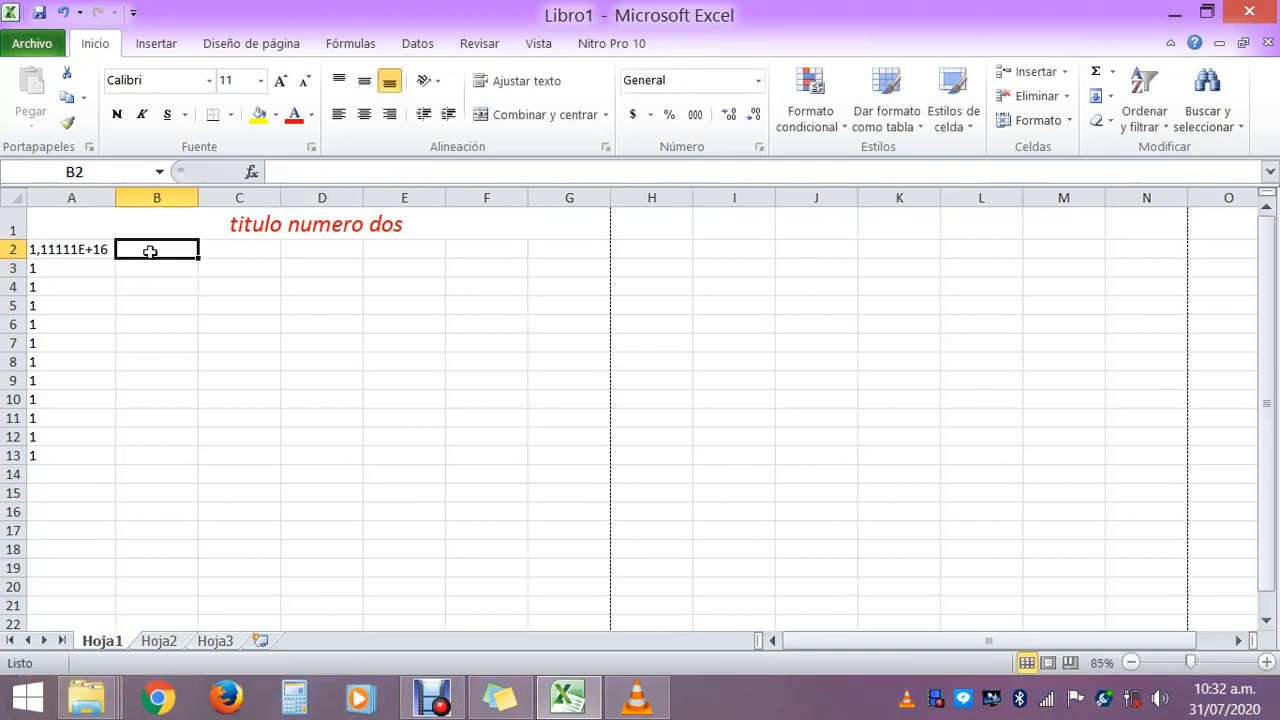
type("2222222222")
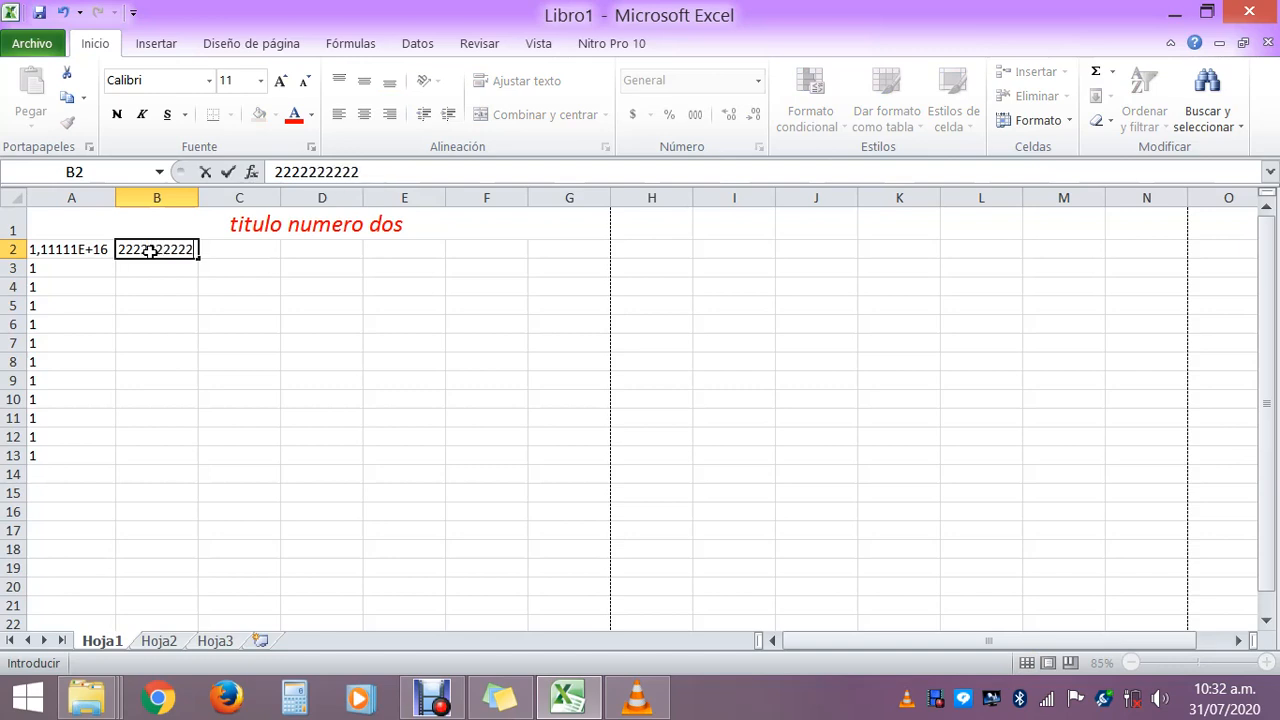
left_click(76, 249)
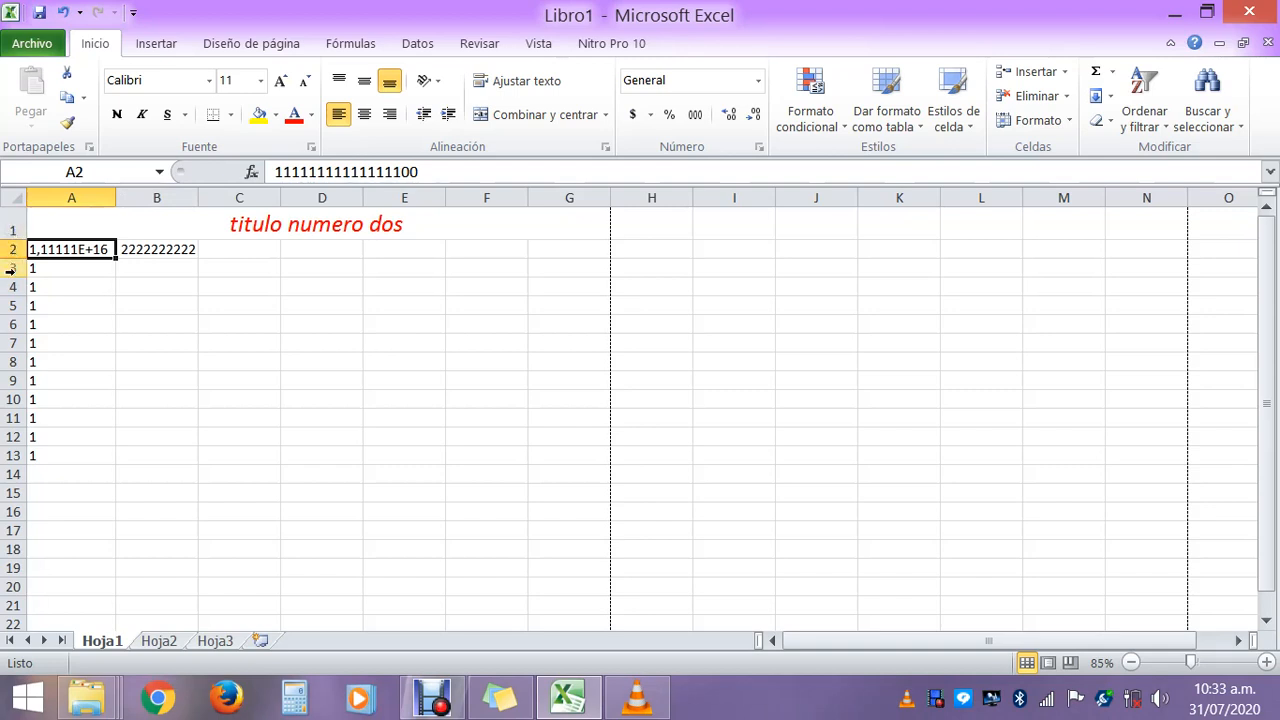
Widen column A in stages to give the long number in cell A2 more room
left_click(115, 197)
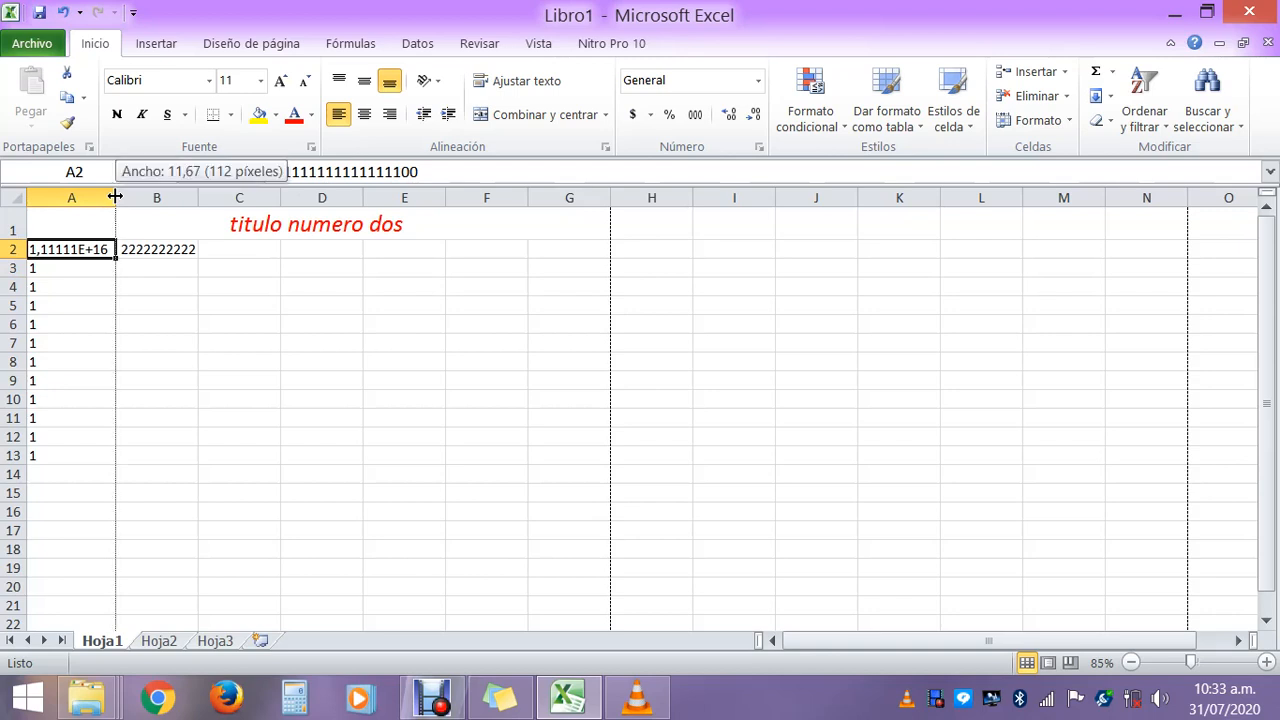
mouse_move(115, 197)
left_mouse_down()
mouse_move(198, 191)
mouse_move(125, 200)
left_mouse_up()
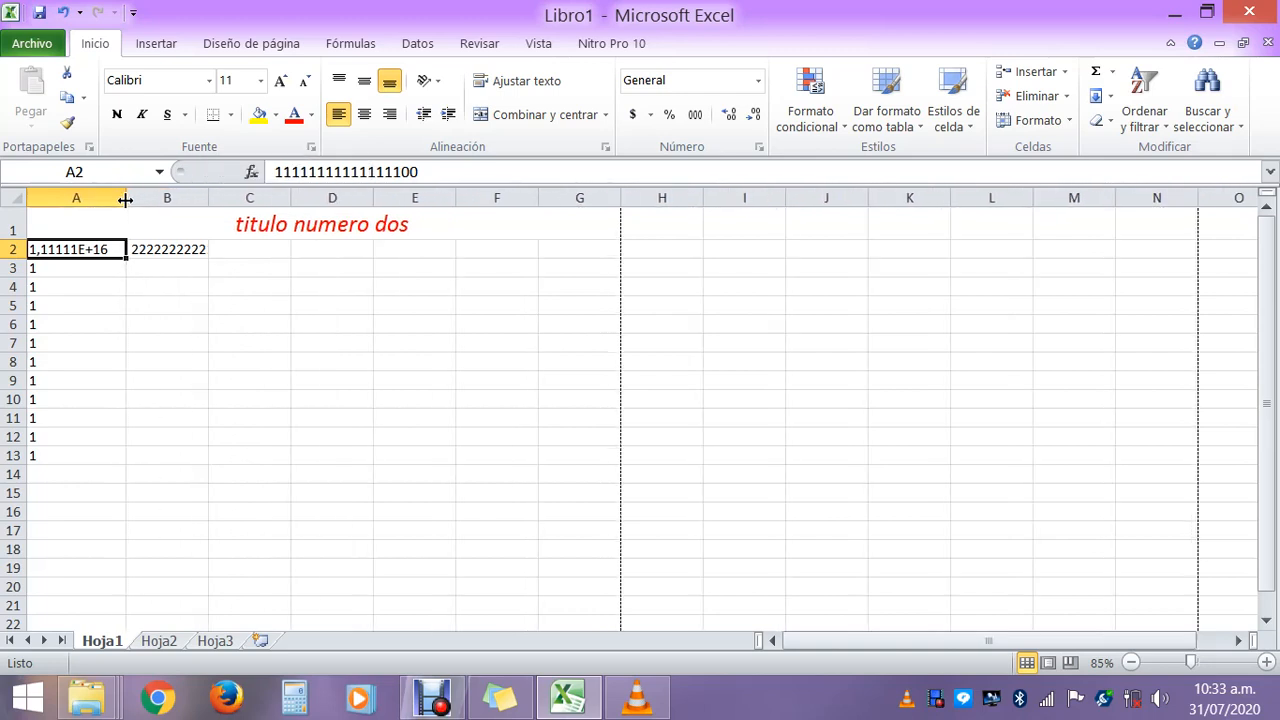
left_click_drag(125, 197, 168, 197)
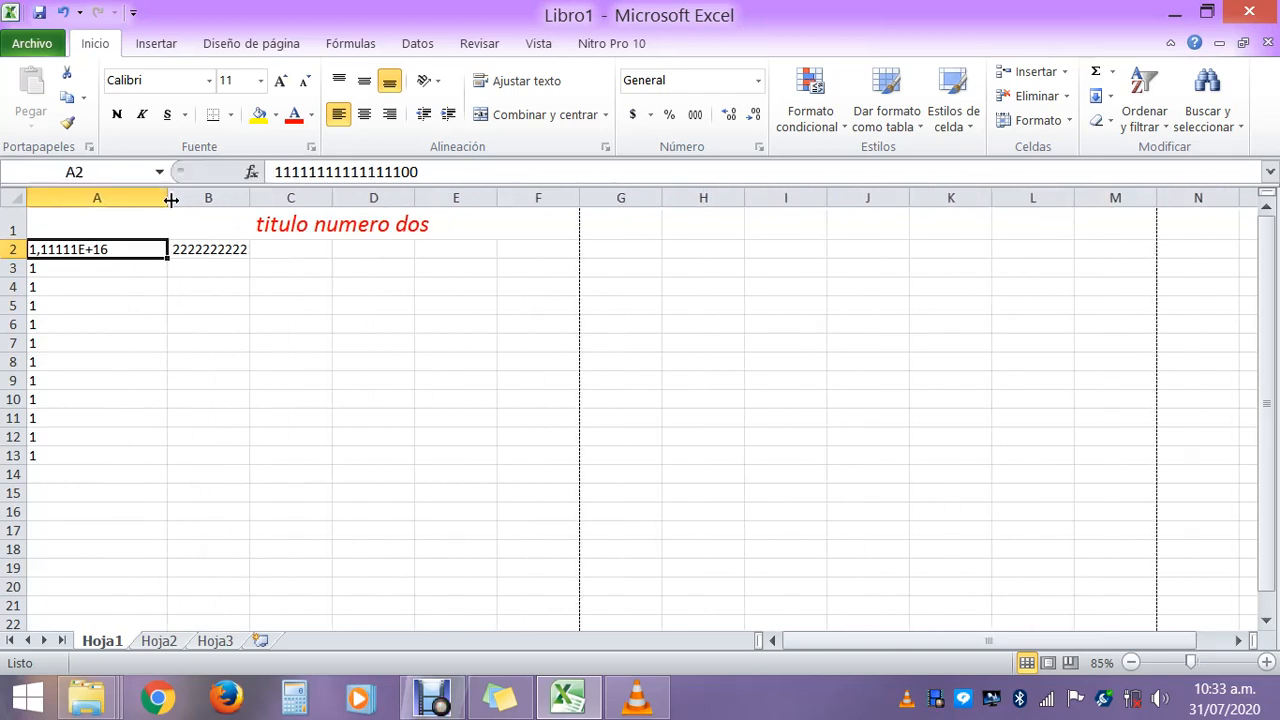
Open cells A2 and B2 for editing to compare their full stored numbers, finishing on cell A2
double_click(128, 247)
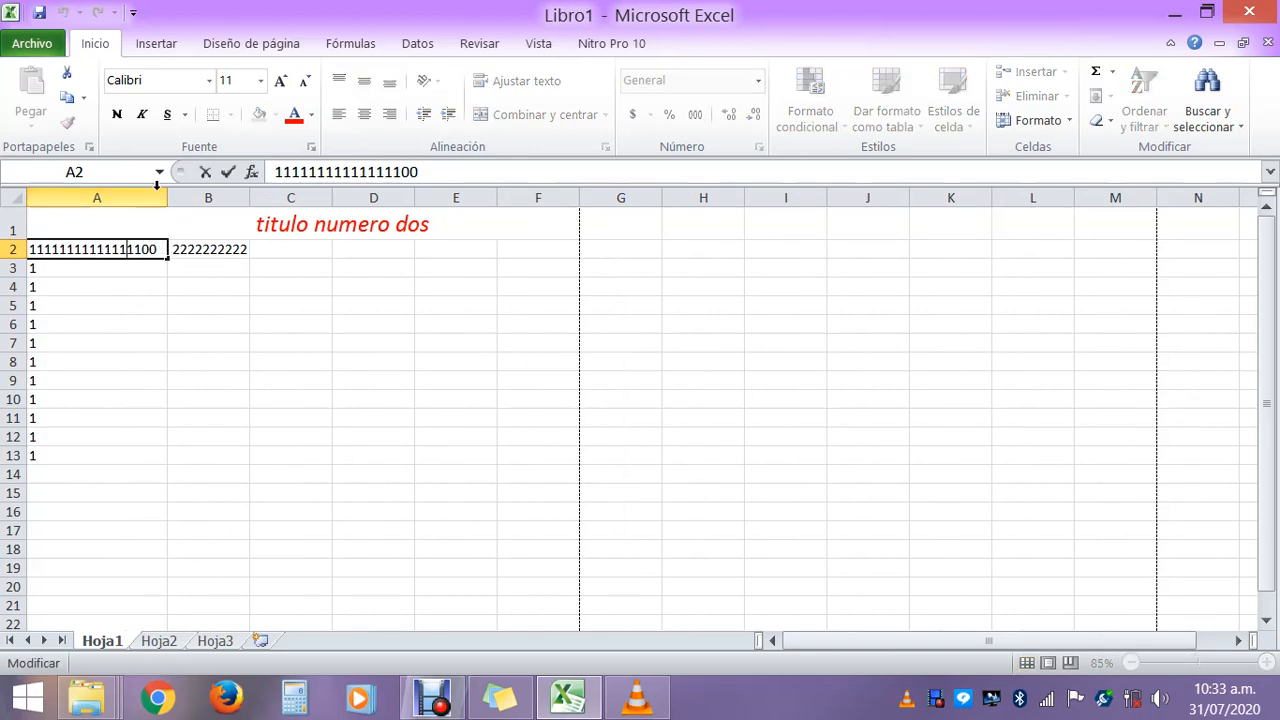
double_click(161, 249)
left_click(163, 249)
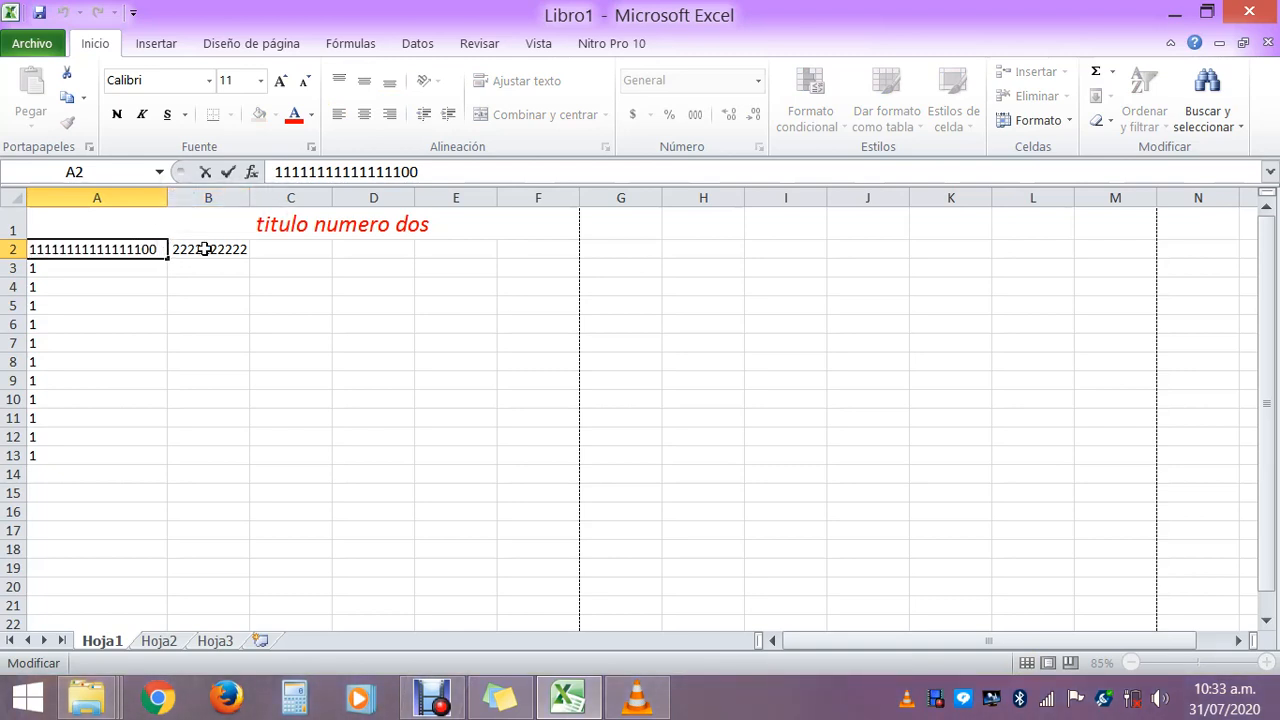
left_click(205, 248)
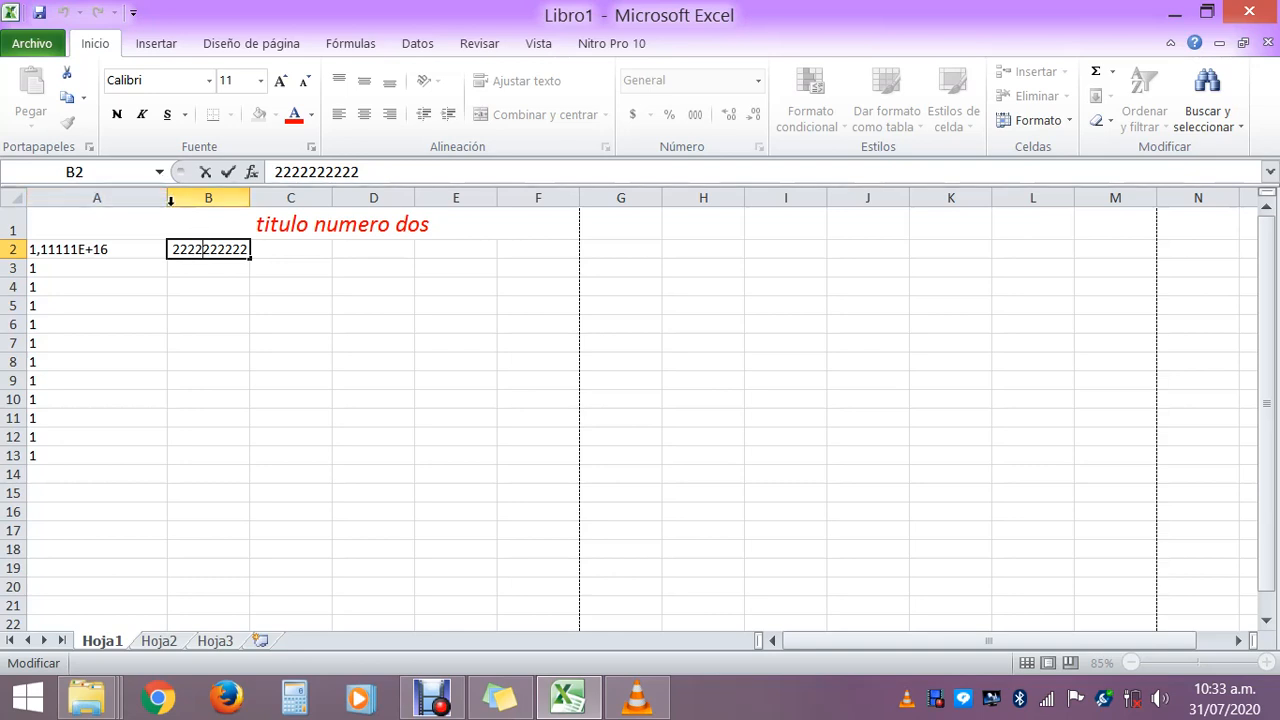
left_click(152, 249)
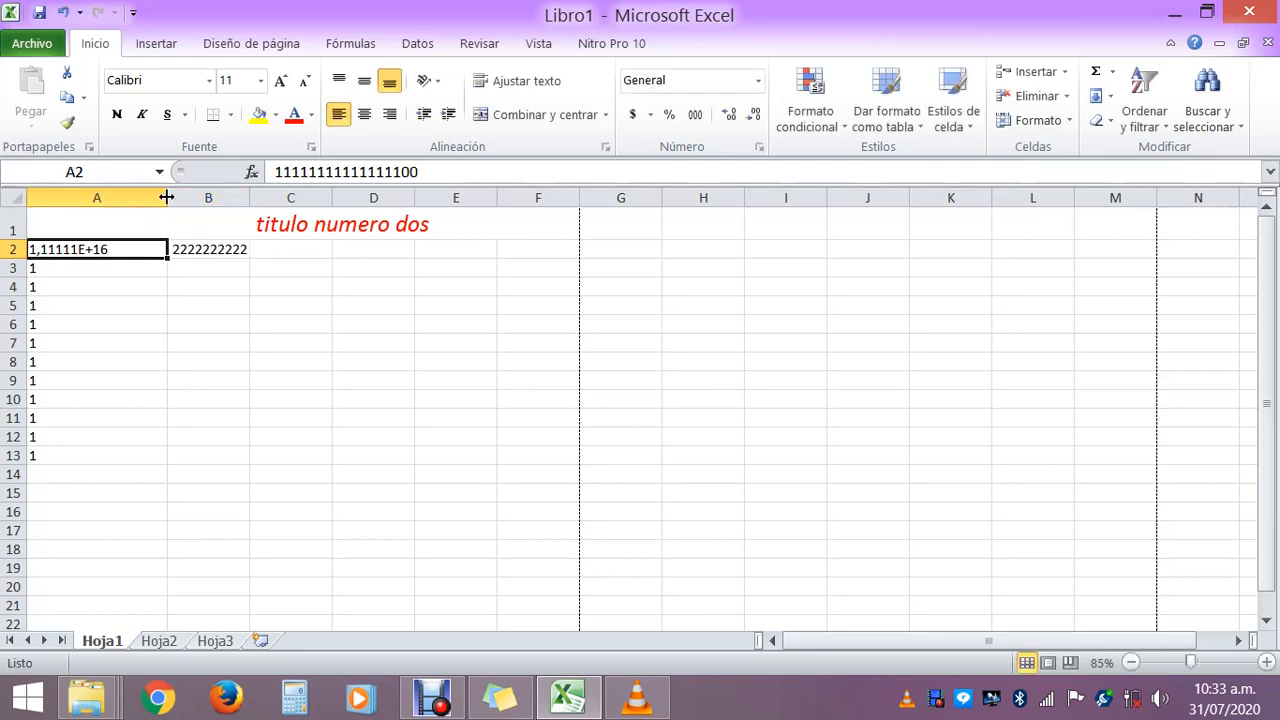
AutoFit the width of column A, view the full number stored in cell A2 and leave the cell
double_click(168, 199)
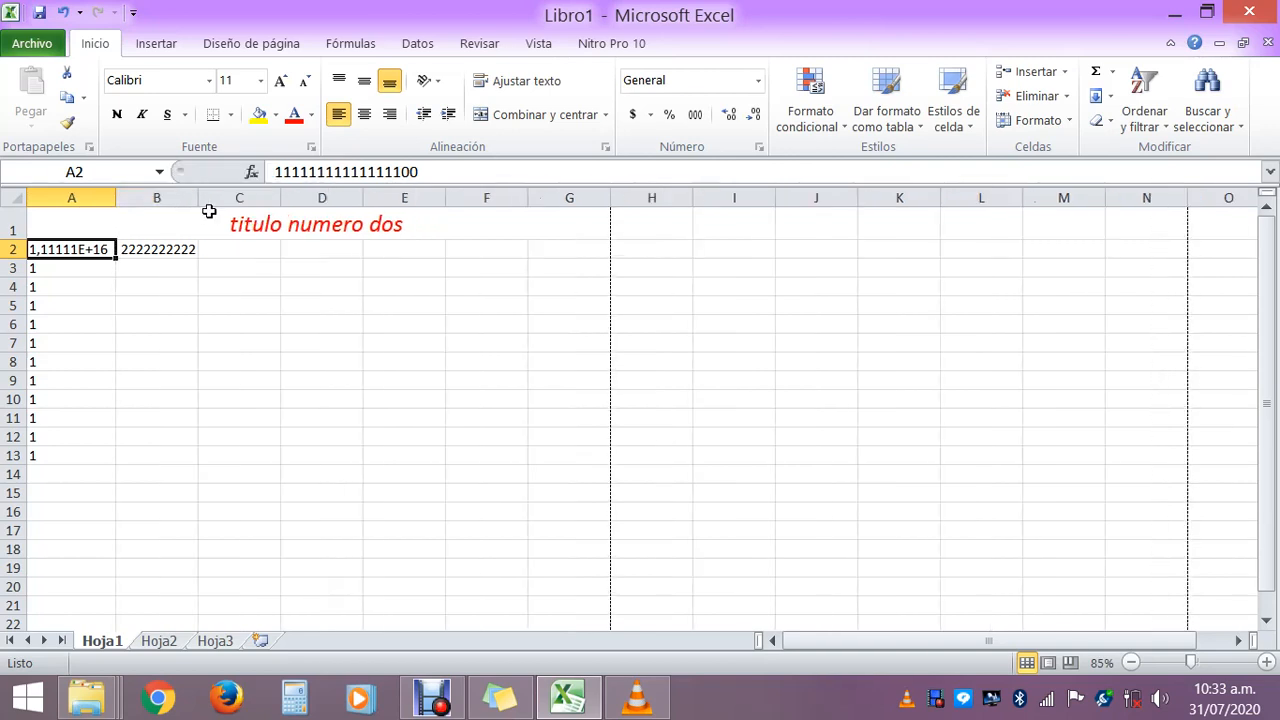
left_click(269, 172)
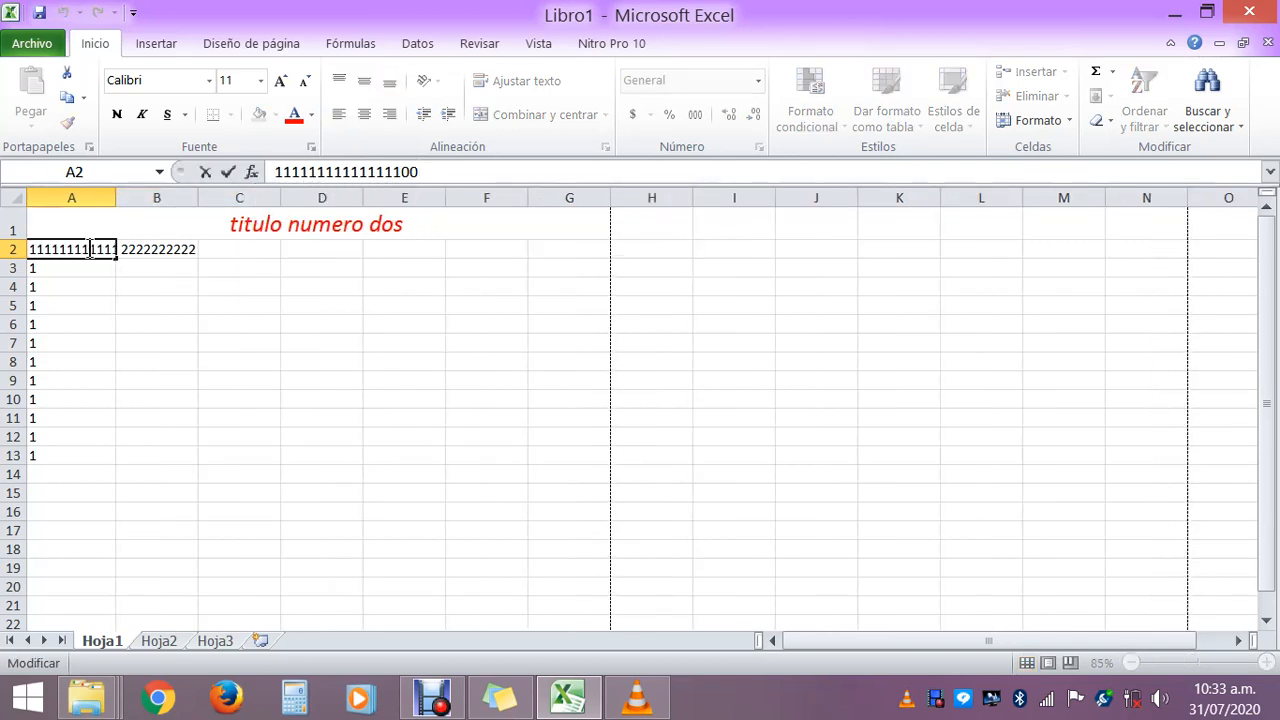
left_click(241, 284)
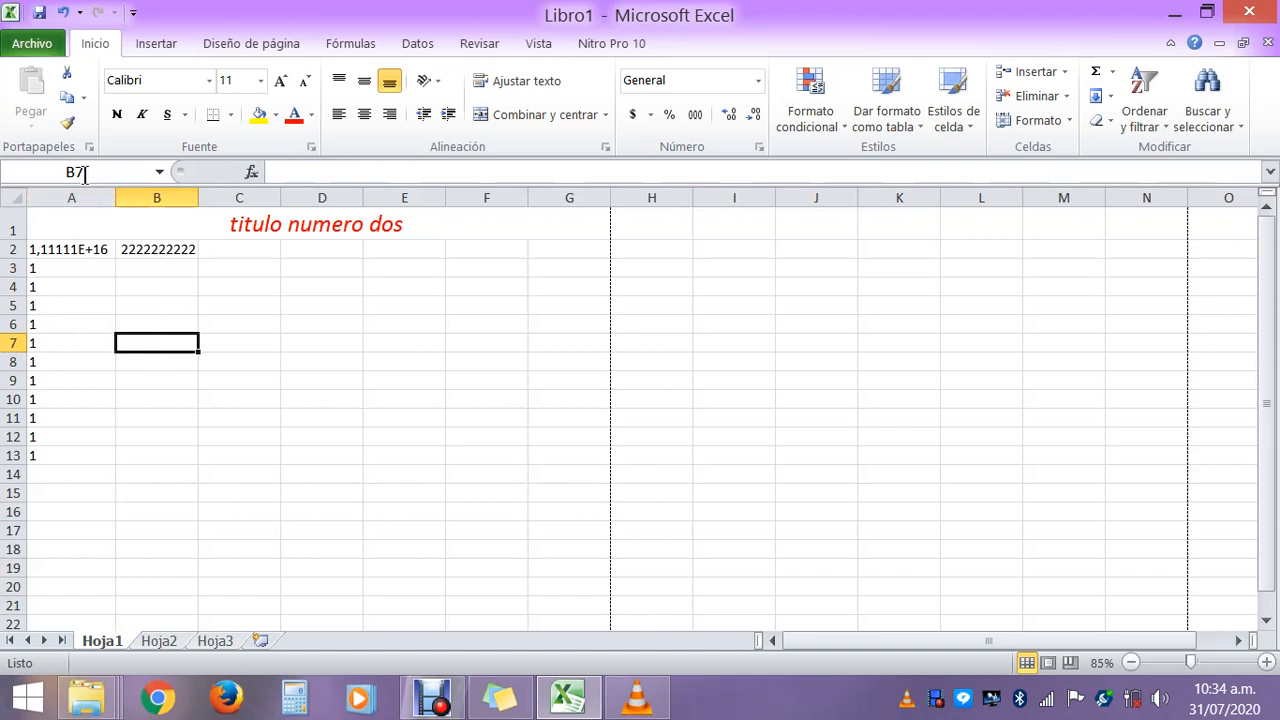
Enter the text "otro titulo" in cell B7 by way of the formula bar
left_click(277, 172)
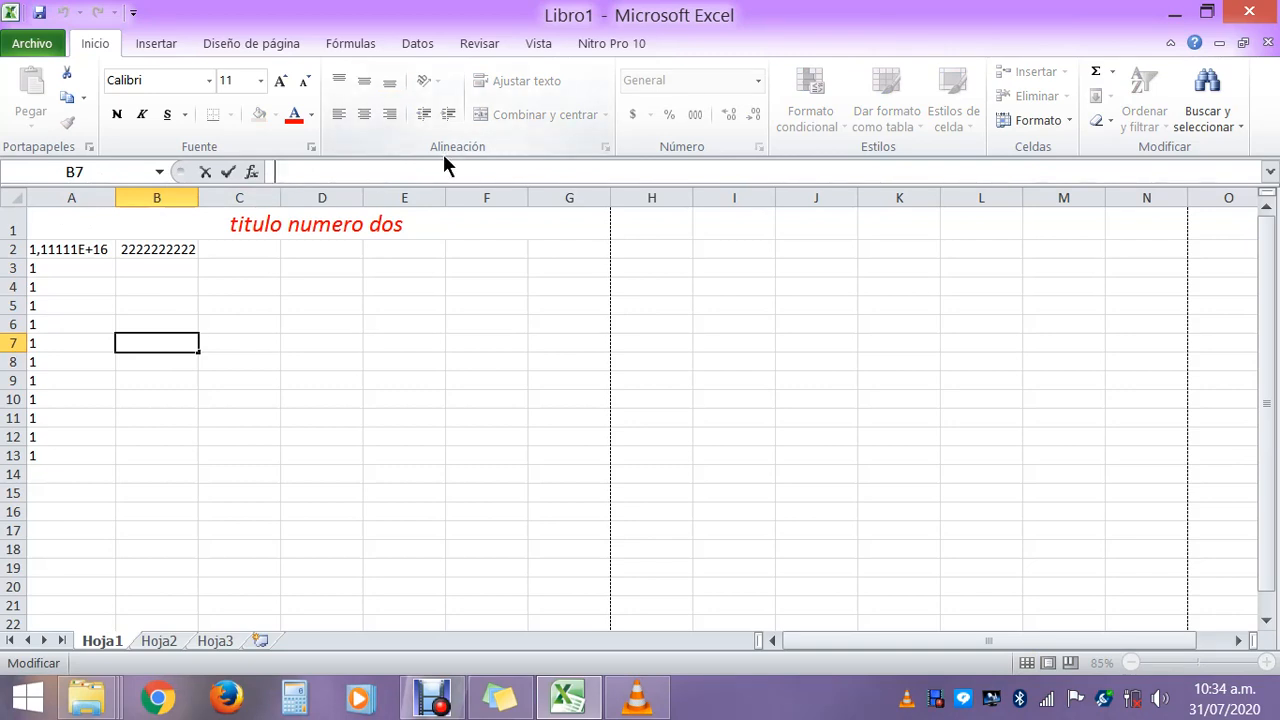
type("or")
key("BackSpace")
type("tro titulo")
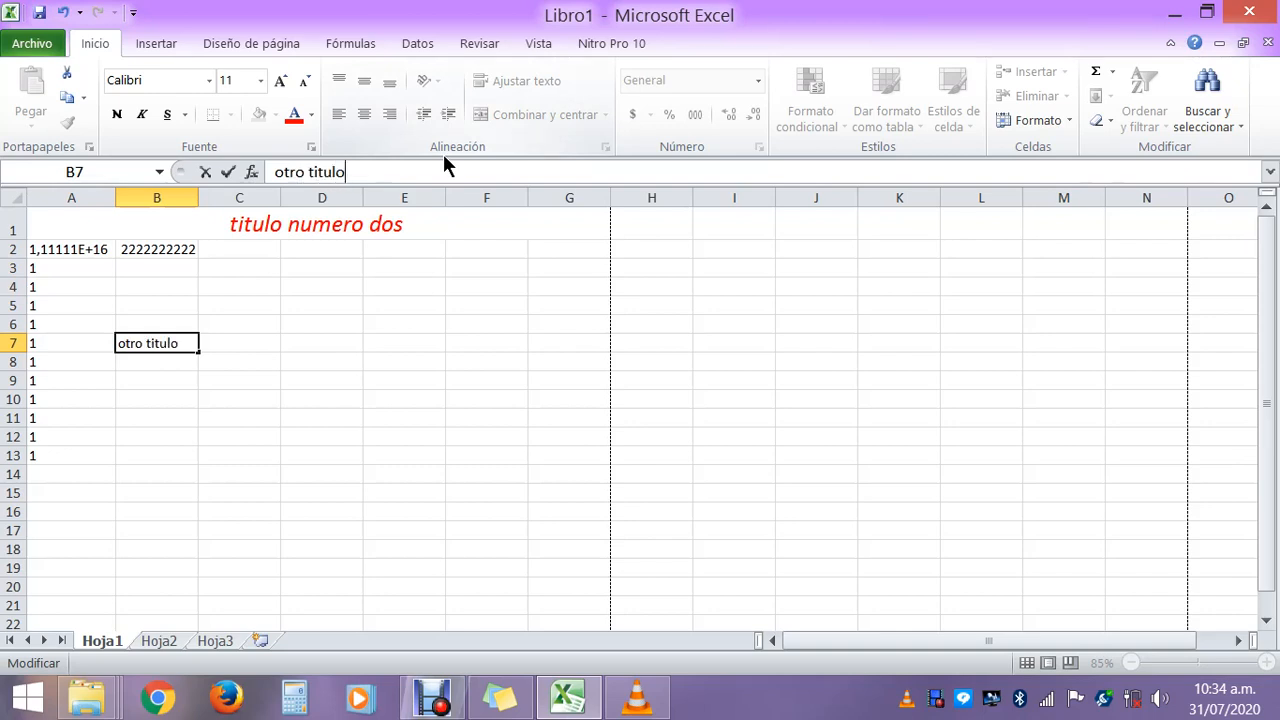
key("Return")
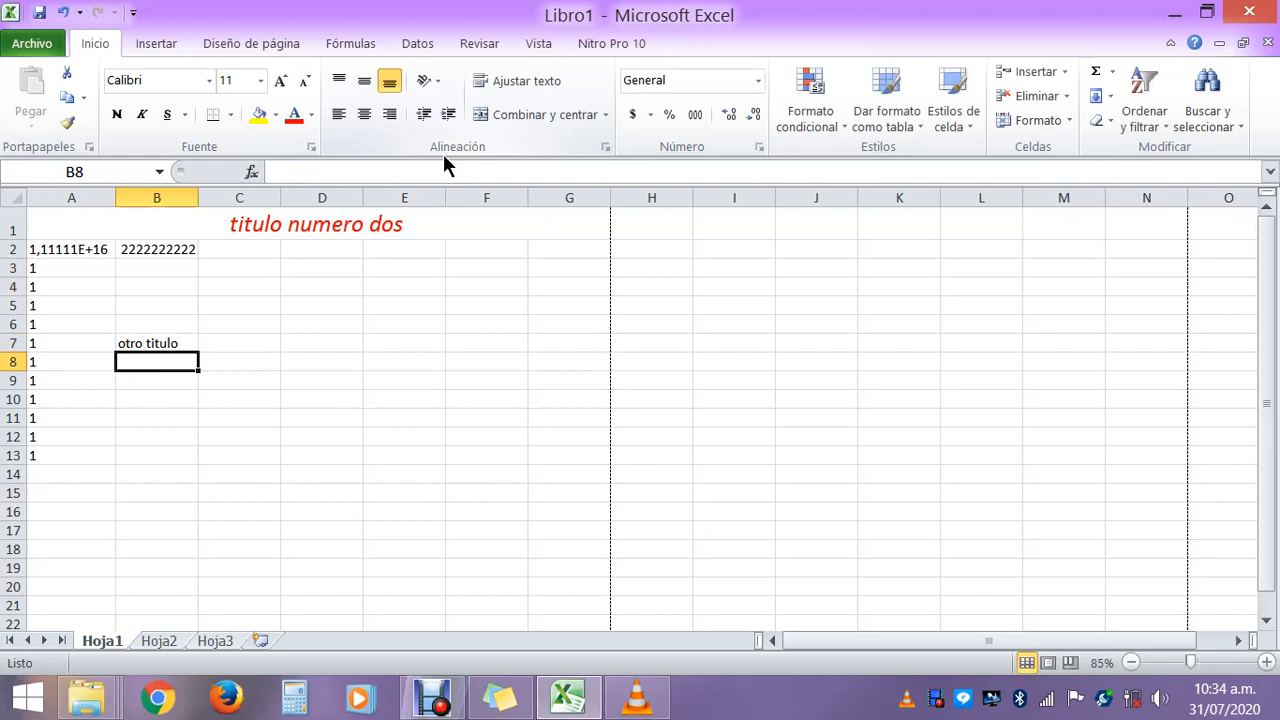
Open the text of cell B7 for editing in the formula bar and move on to cell C7
left_click(174, 342)
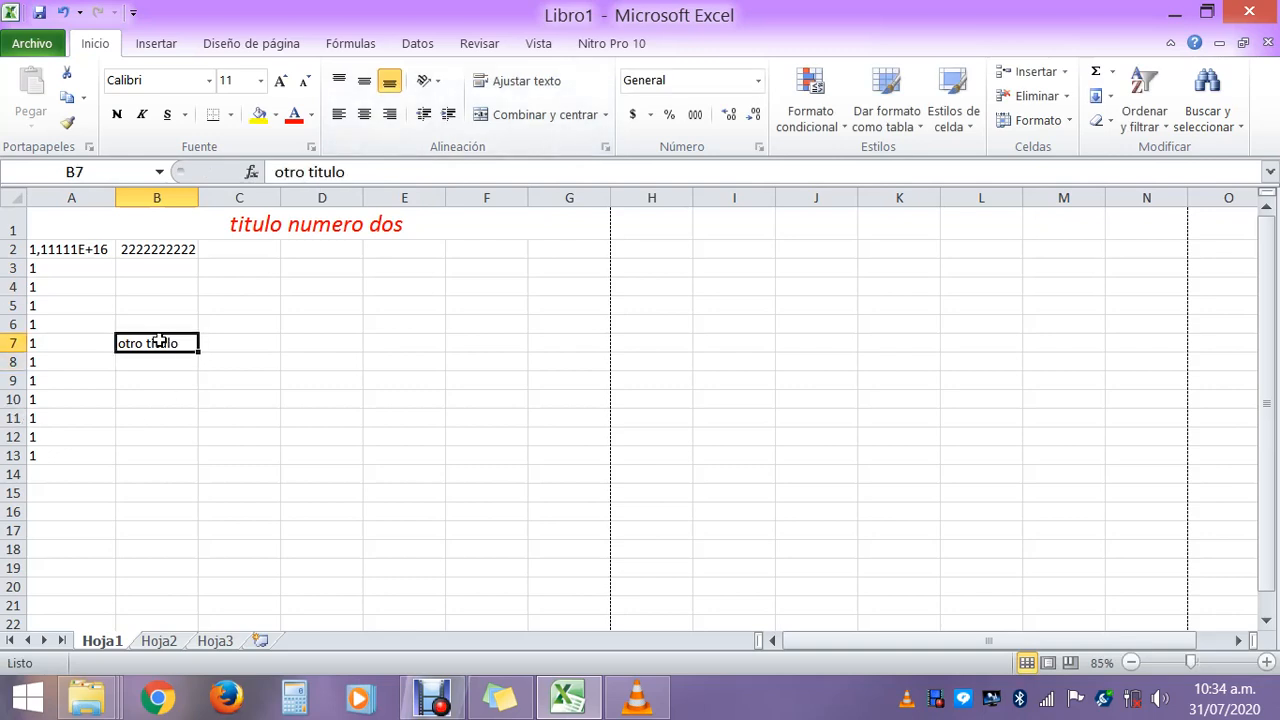
left_click(346, 172)
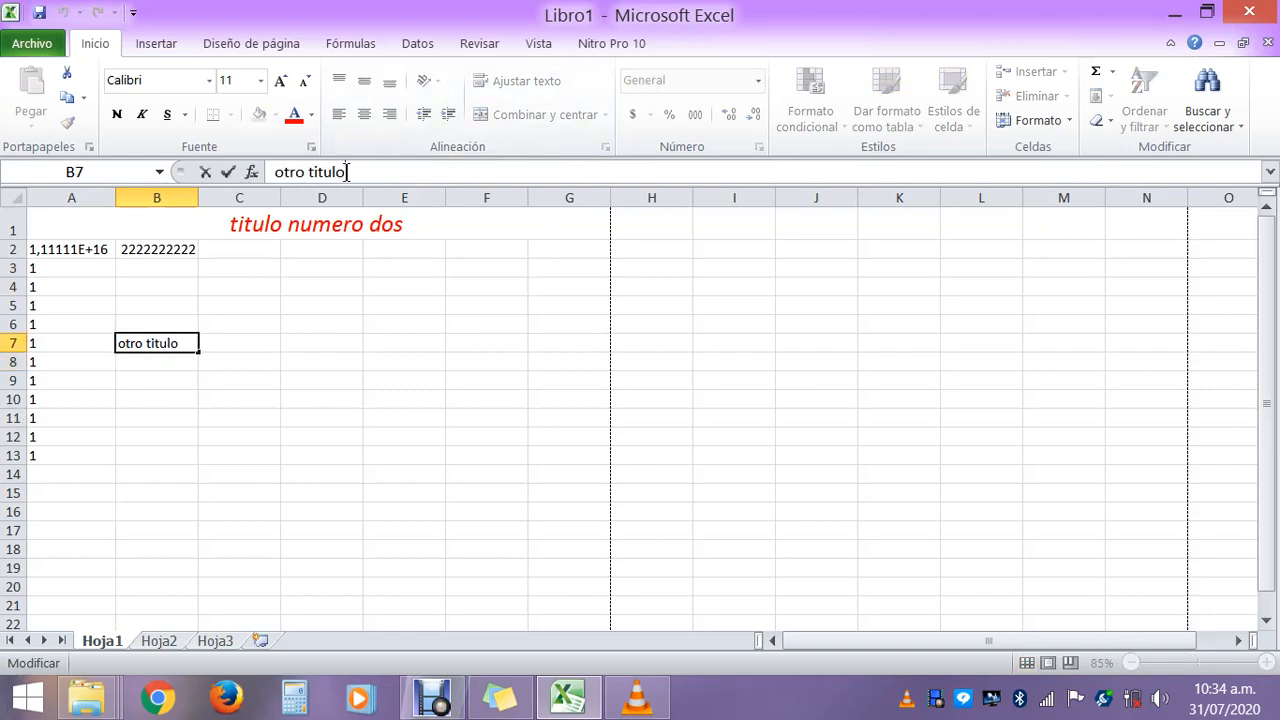
left_click(271, 346)
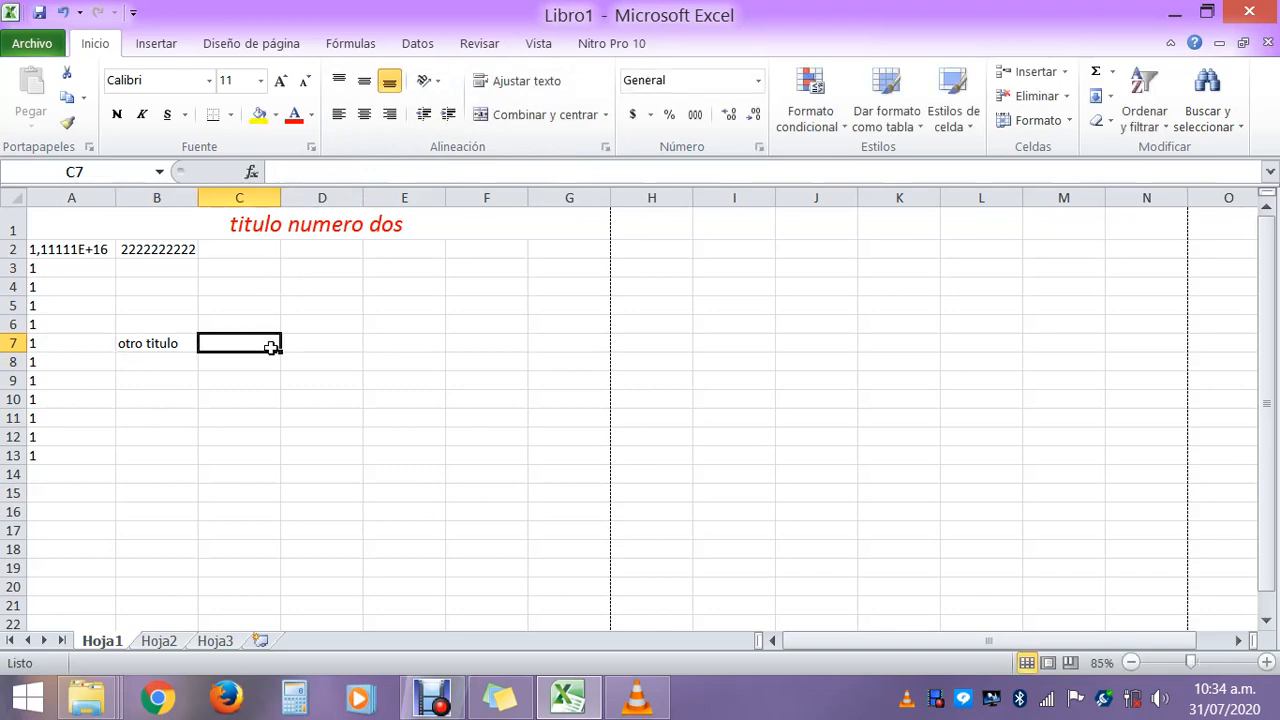
Look at the Insert Function dialog for cell C7, close it and leave the cell empty by selecting D9
left_click(310, 170)
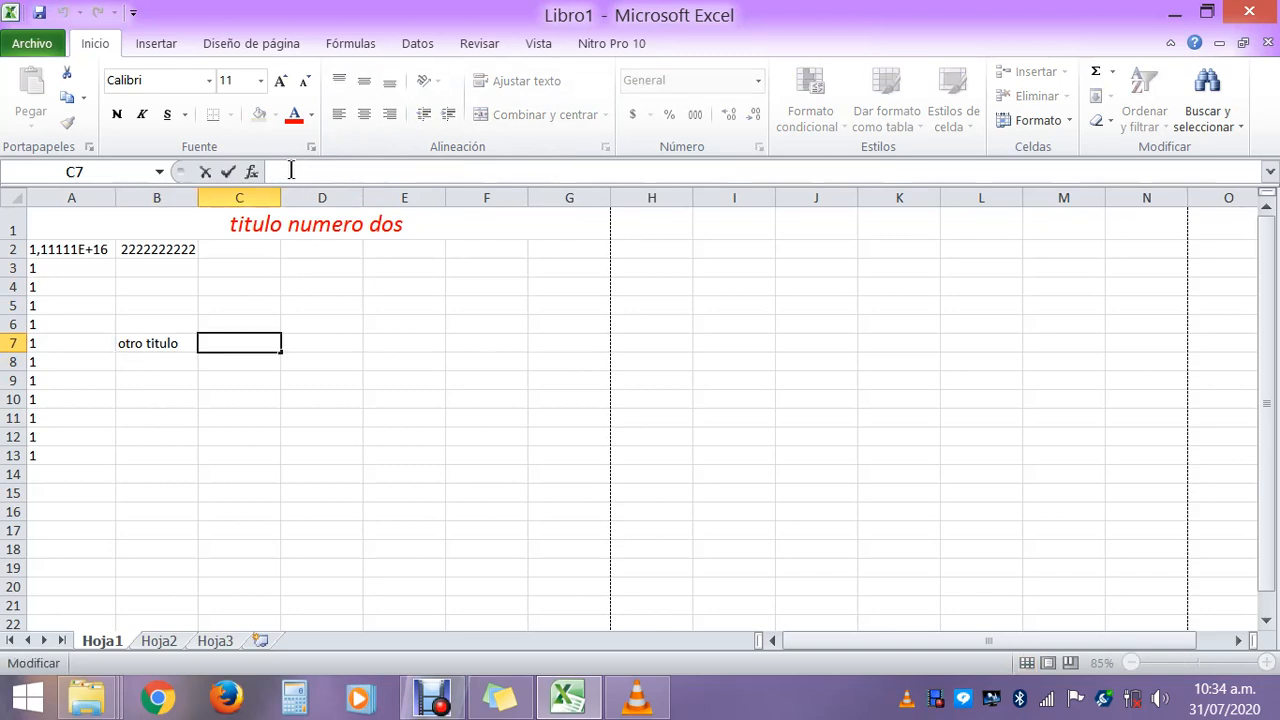
left_click(251, 172)
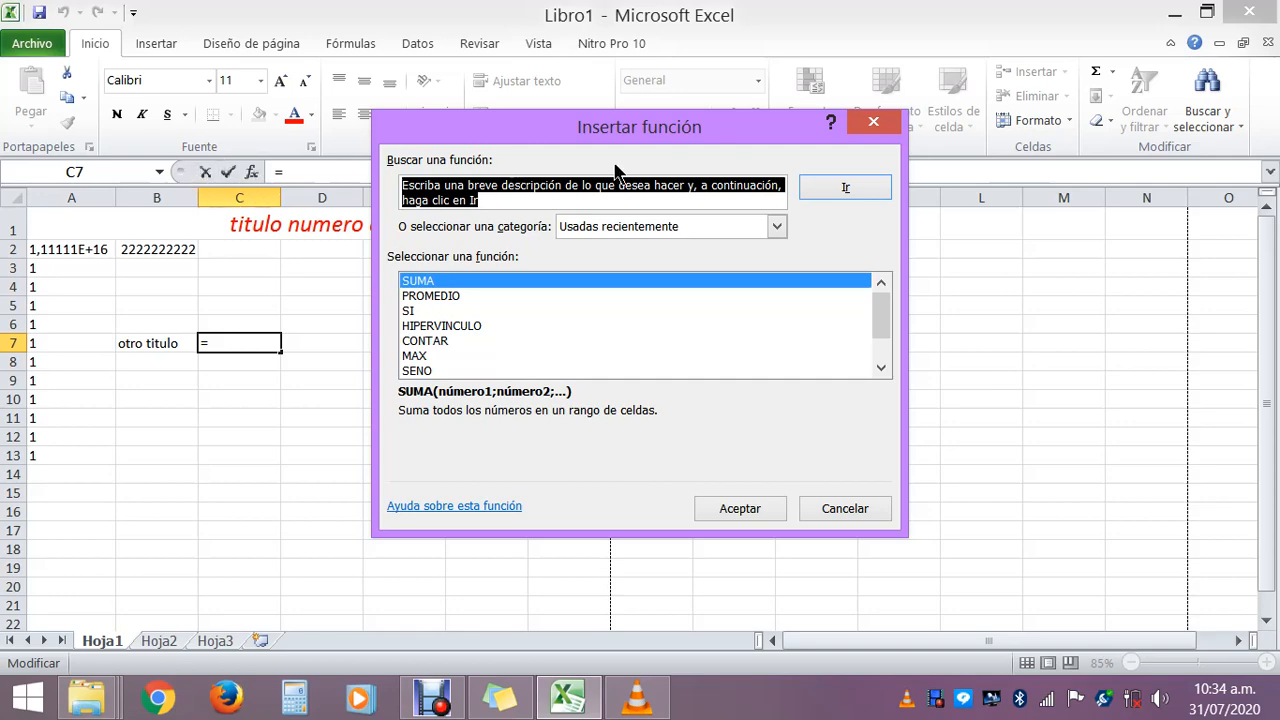
left_click(876, 123)
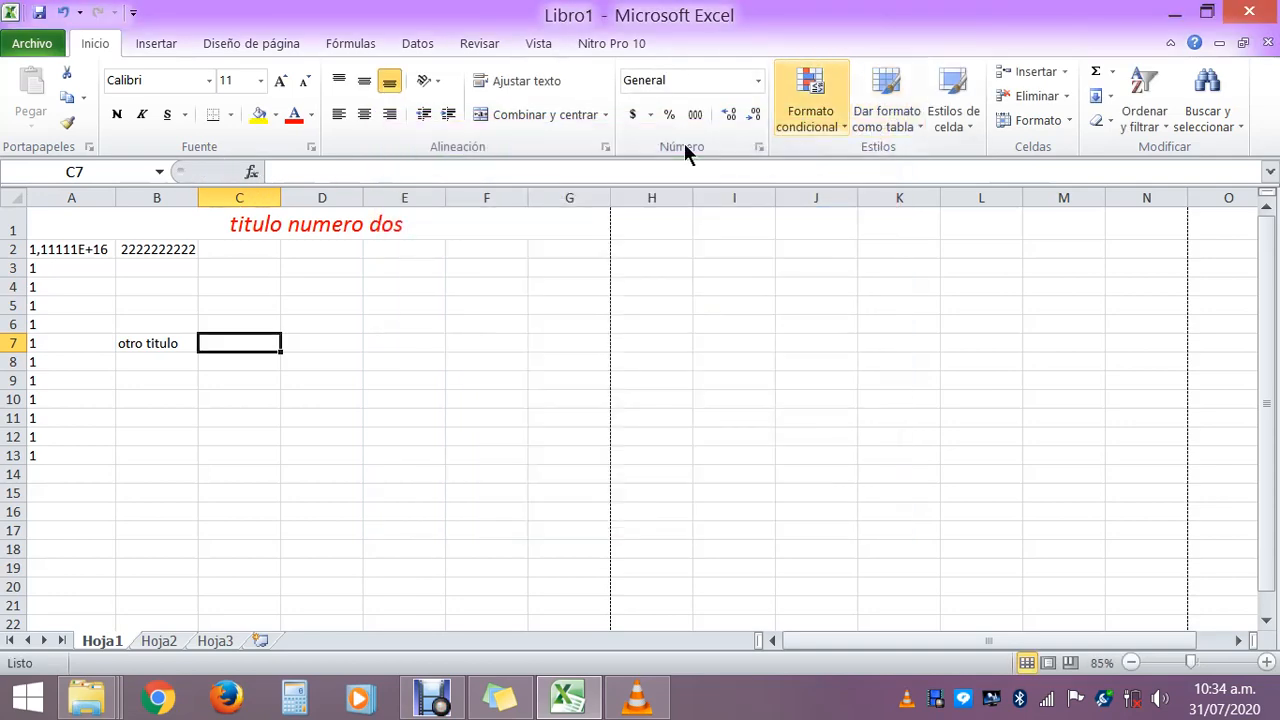
left_click(282, 170)
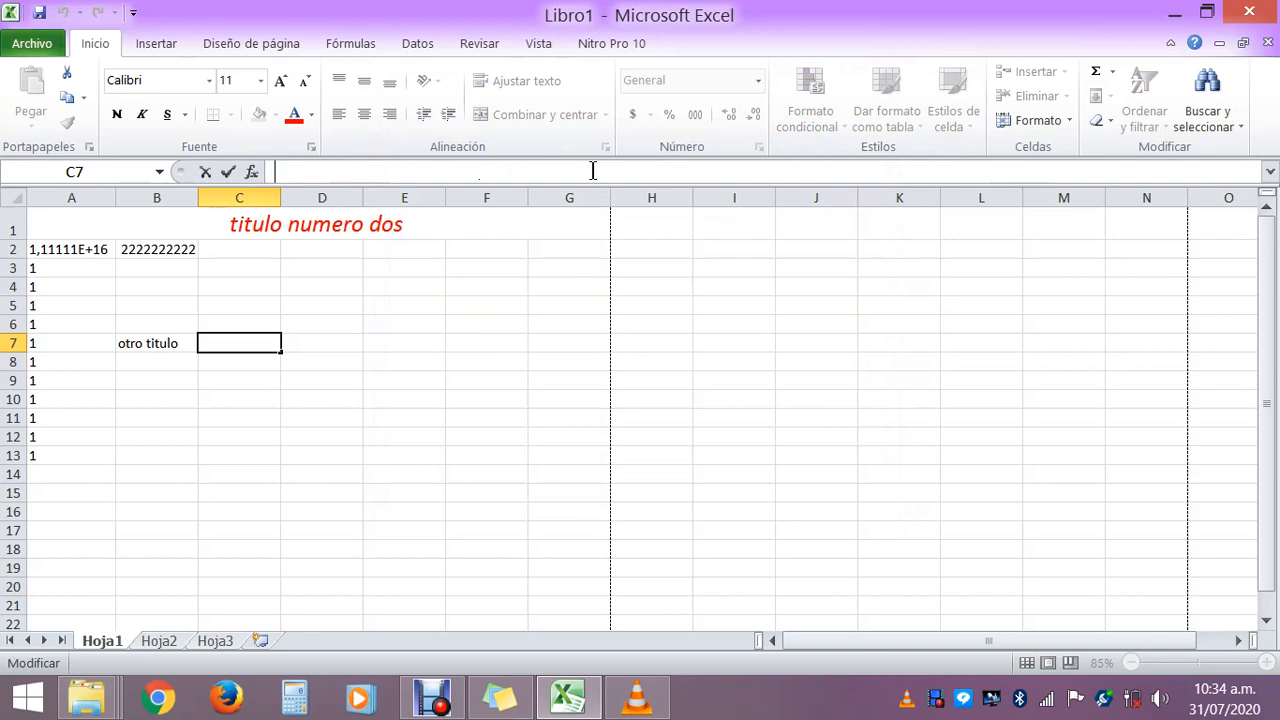
left_click(303, 371)
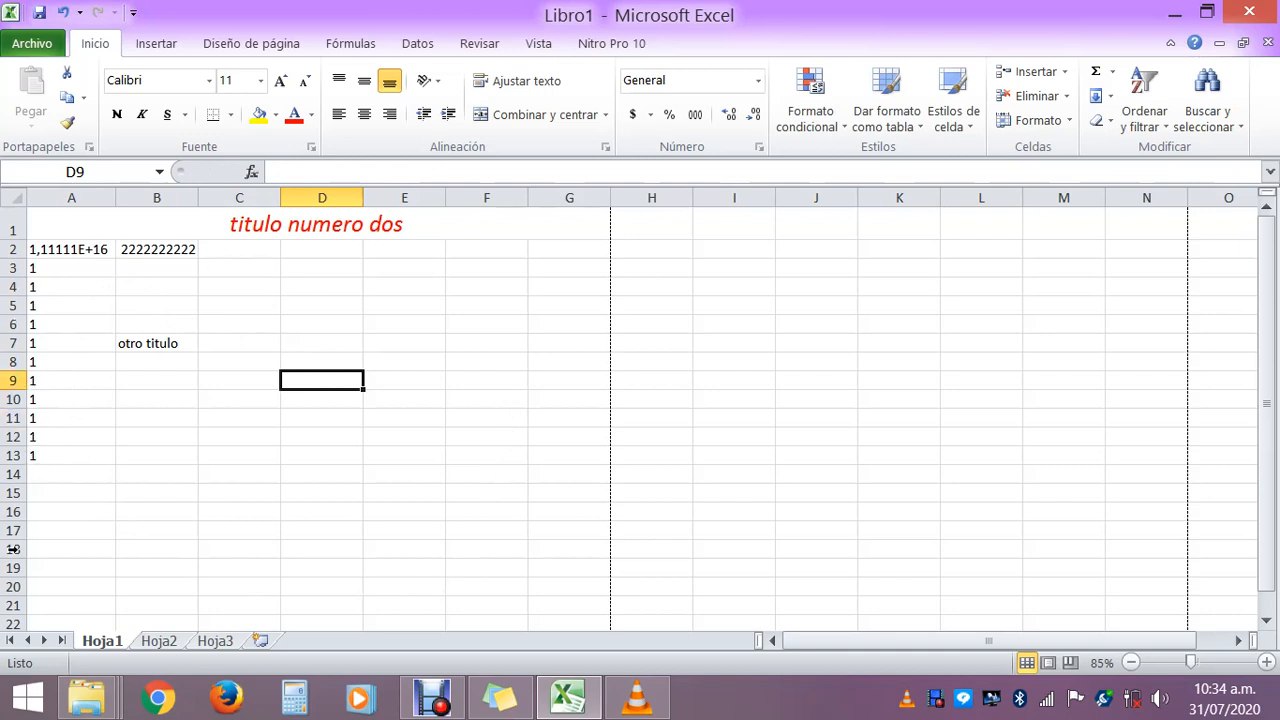
Rename the sheet Hoja1 as "personal"
double_click(103, 642)
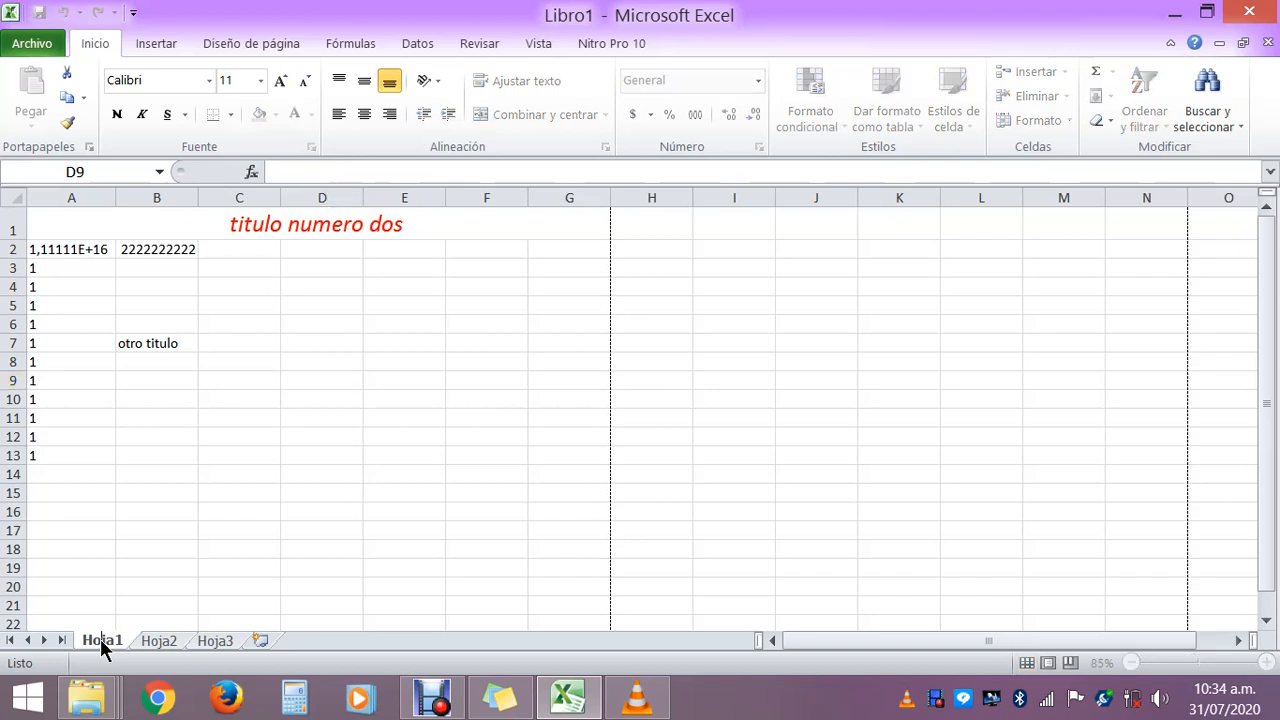
left_click(101, 642)
double_click(97, 641)
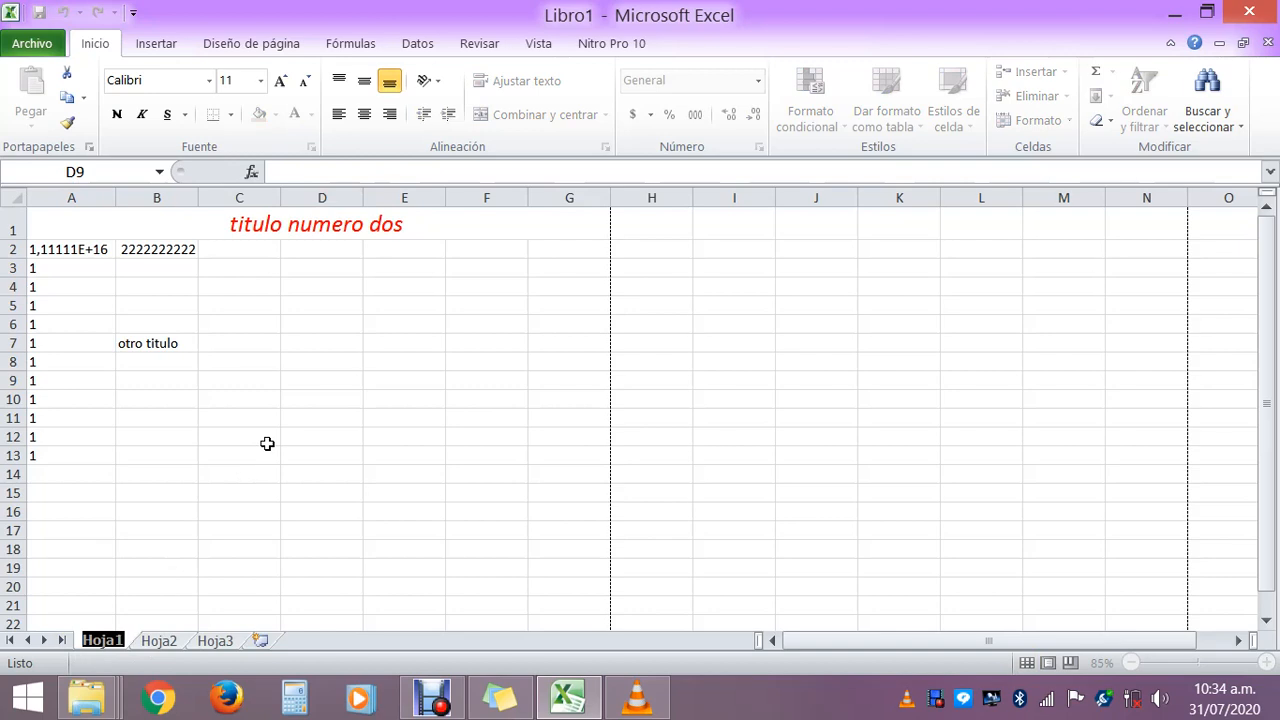
type("p")
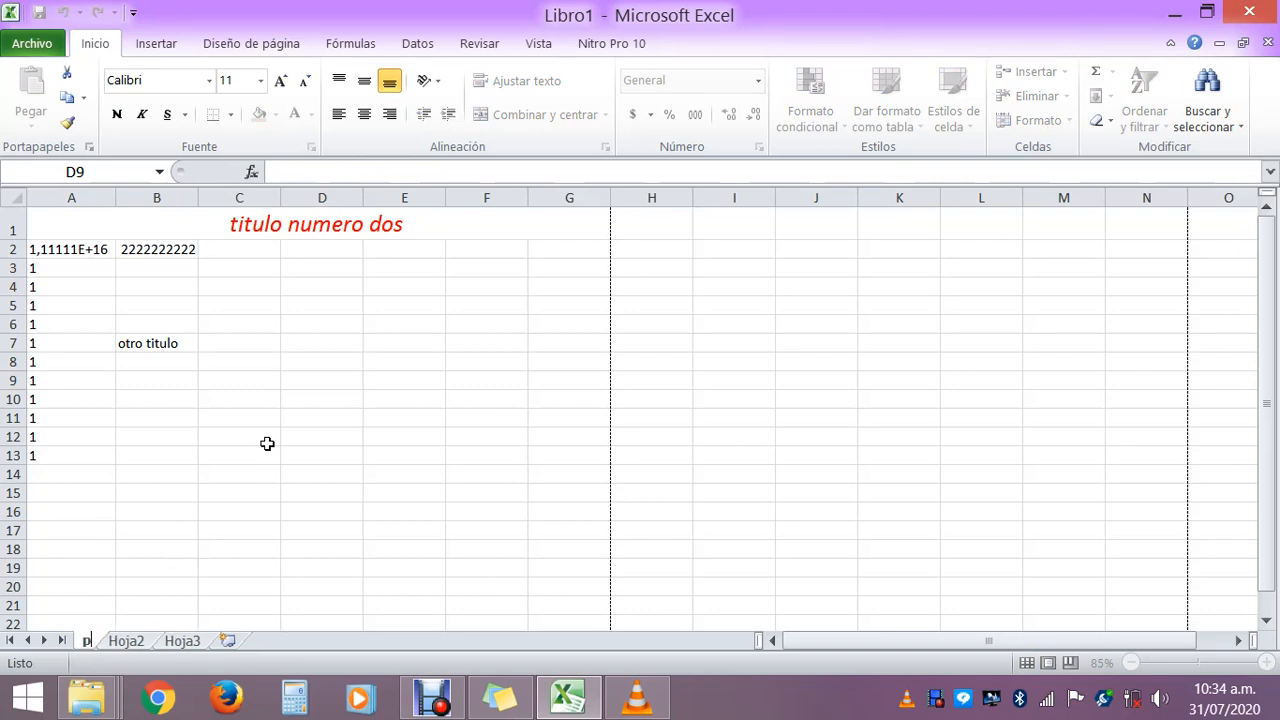
type("ersonal")
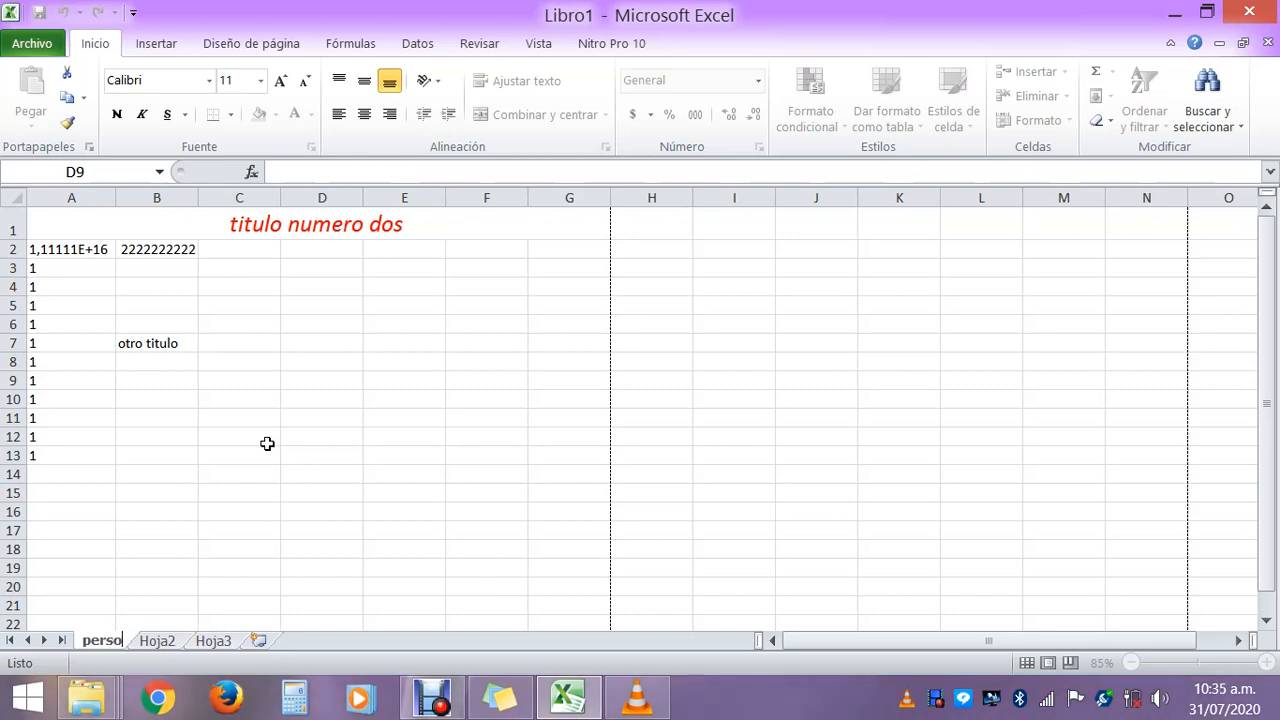
key("Return")
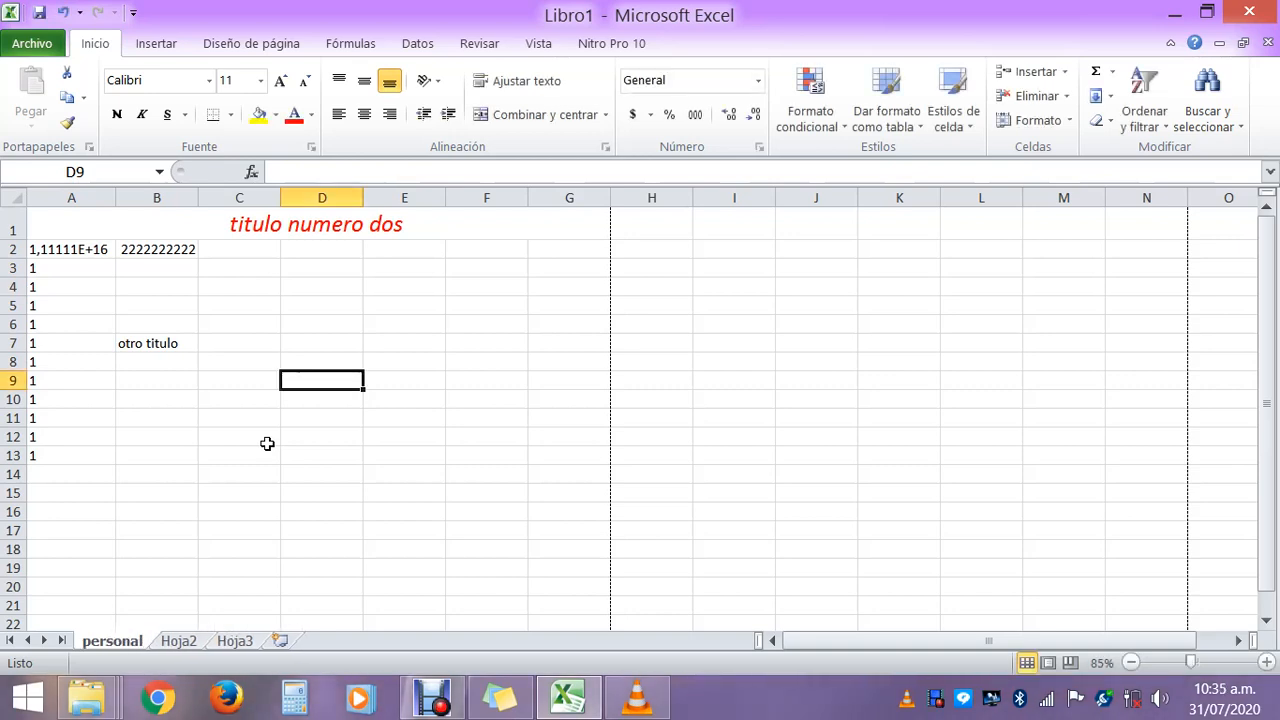
Open the name of the "personal" sheet for editing twice to review renaming, closing it each time
double_click(116, 641)
left_click(116, 641)
double_click(116, 641)
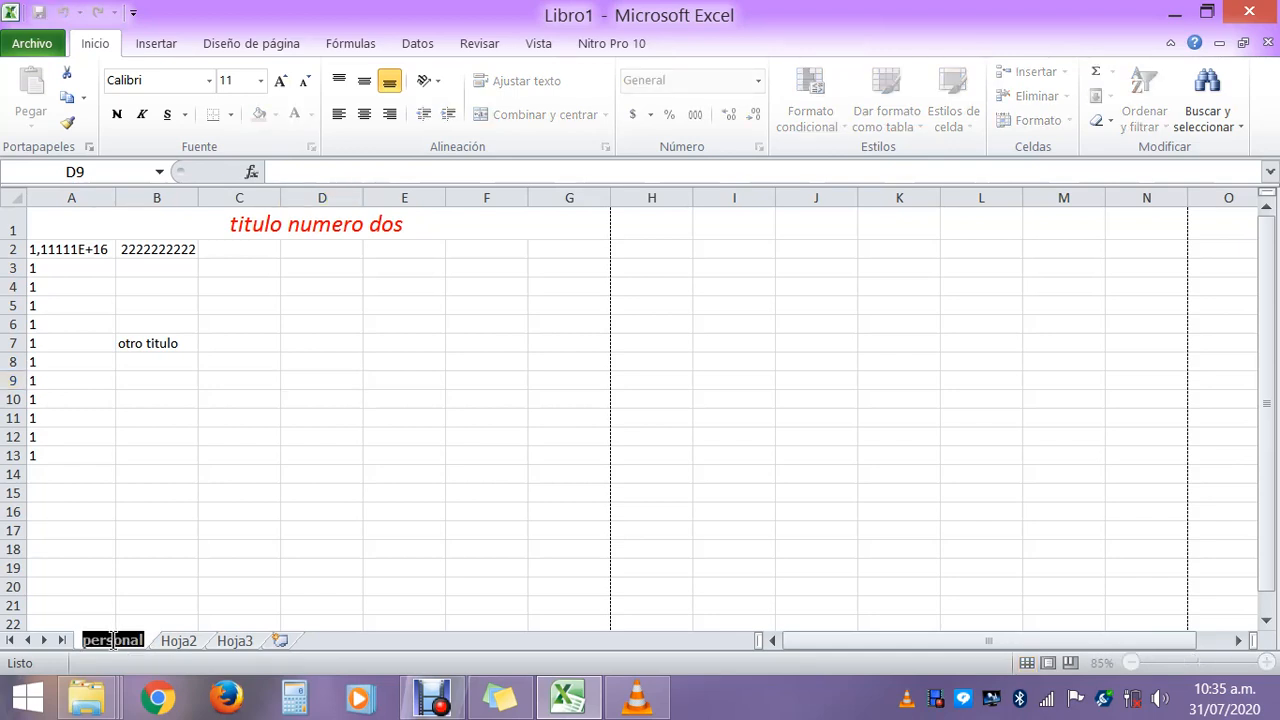
left_click(112, 641)
key("Return")
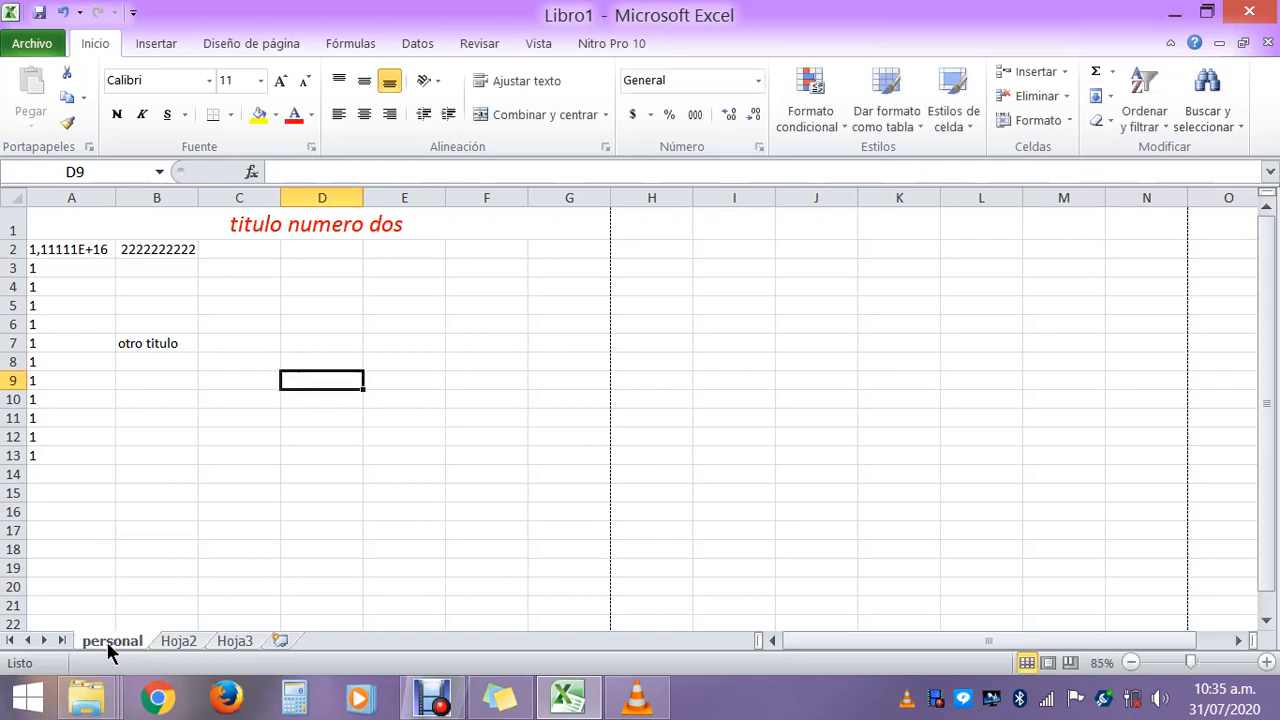
double_click(110, 645)
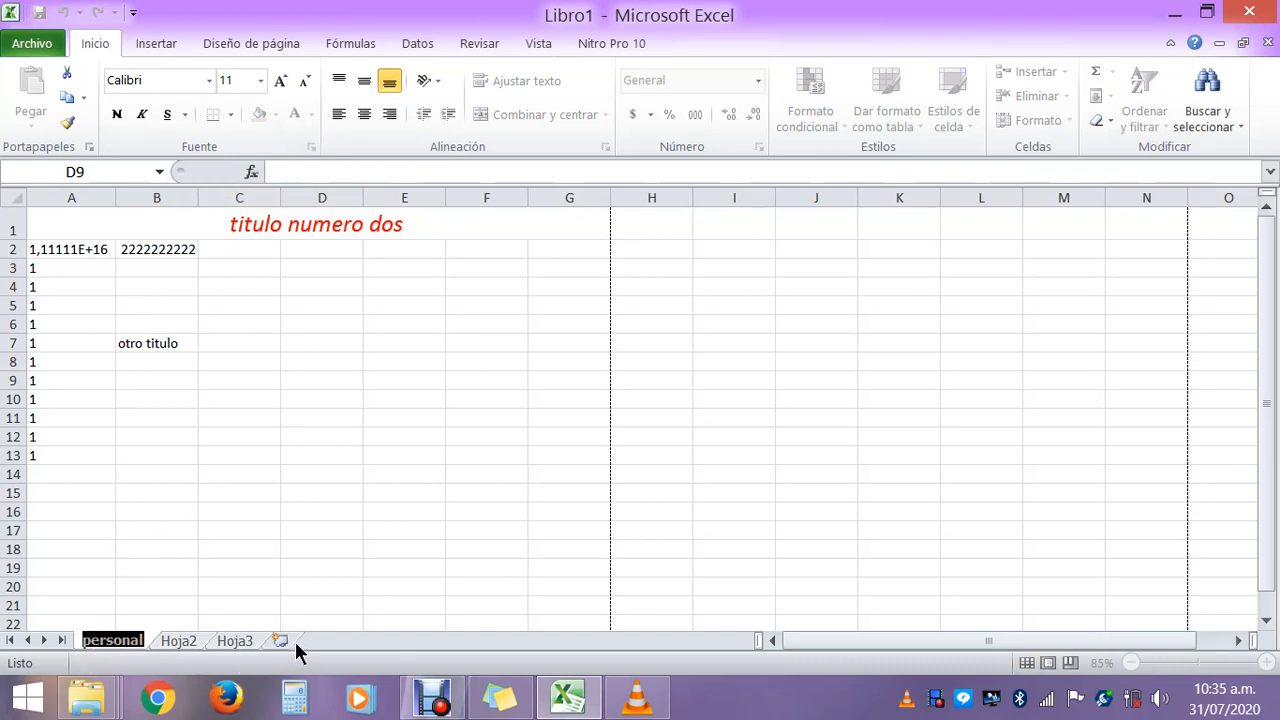
key("Return")
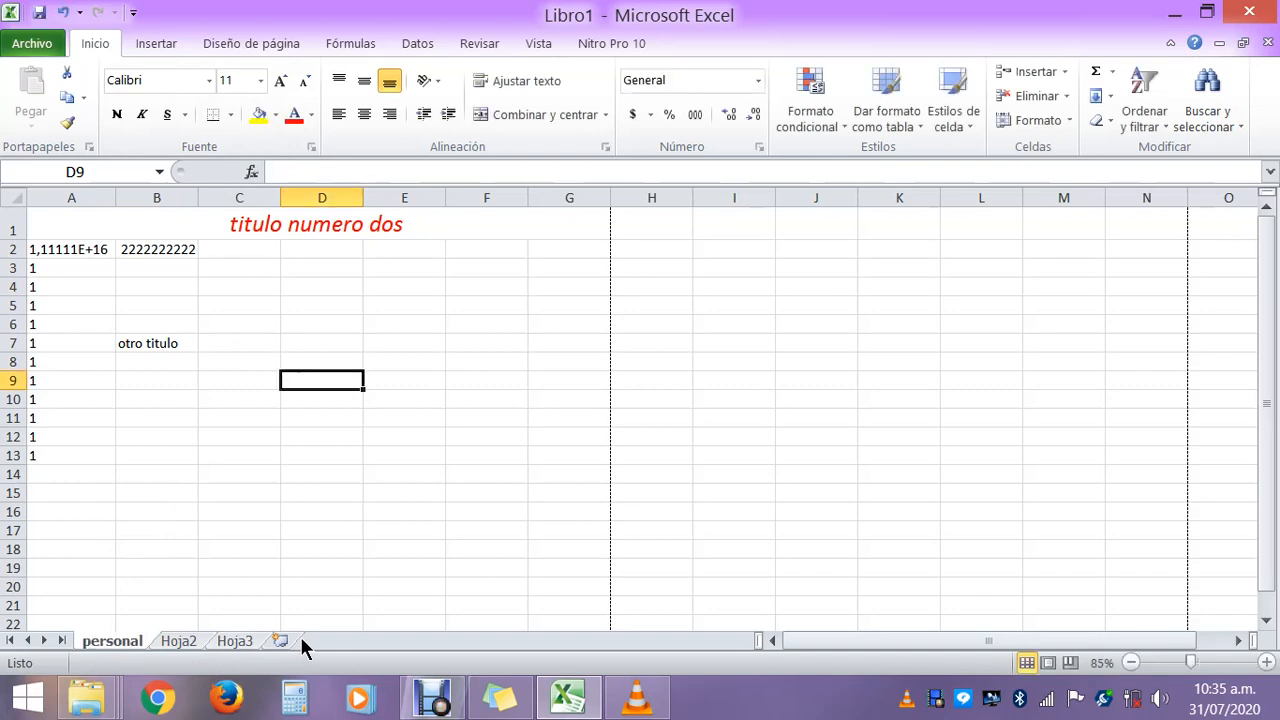
Review the tab options of Hoja2 and "personal", and give the "personal" sheet tab a dark blue theme color
left_click(174, 641)
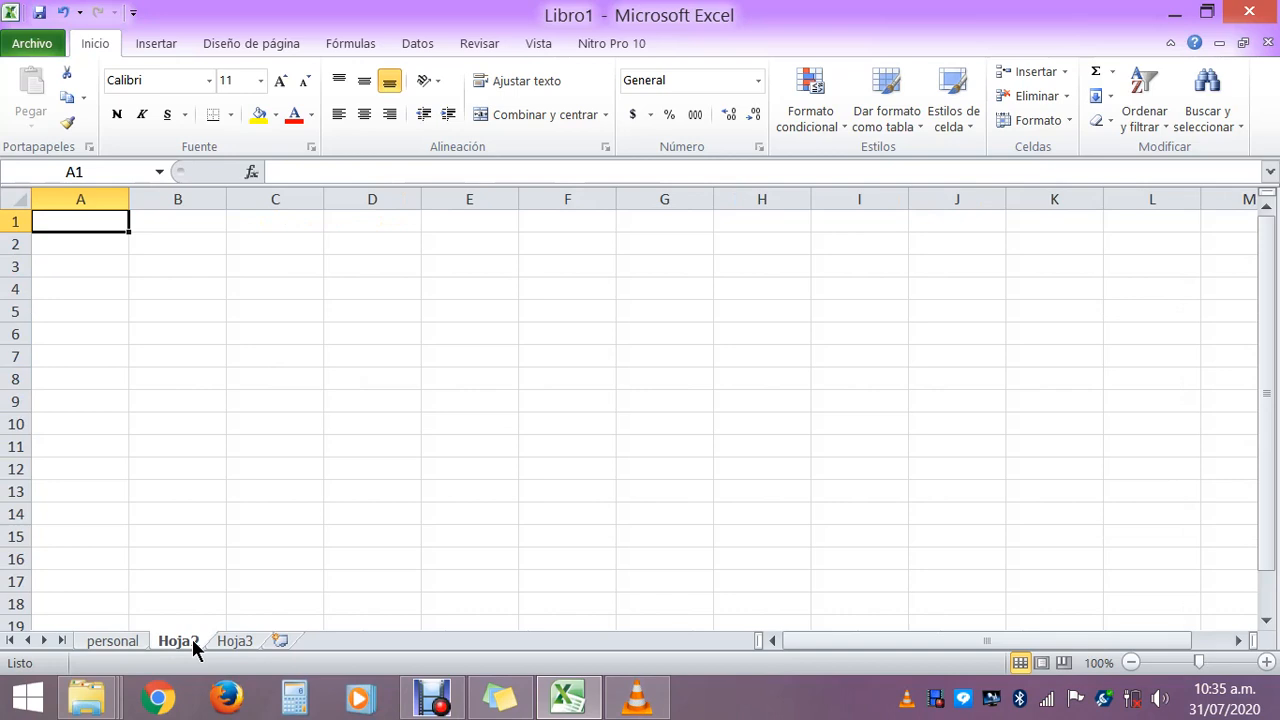
right_click(193, 645)
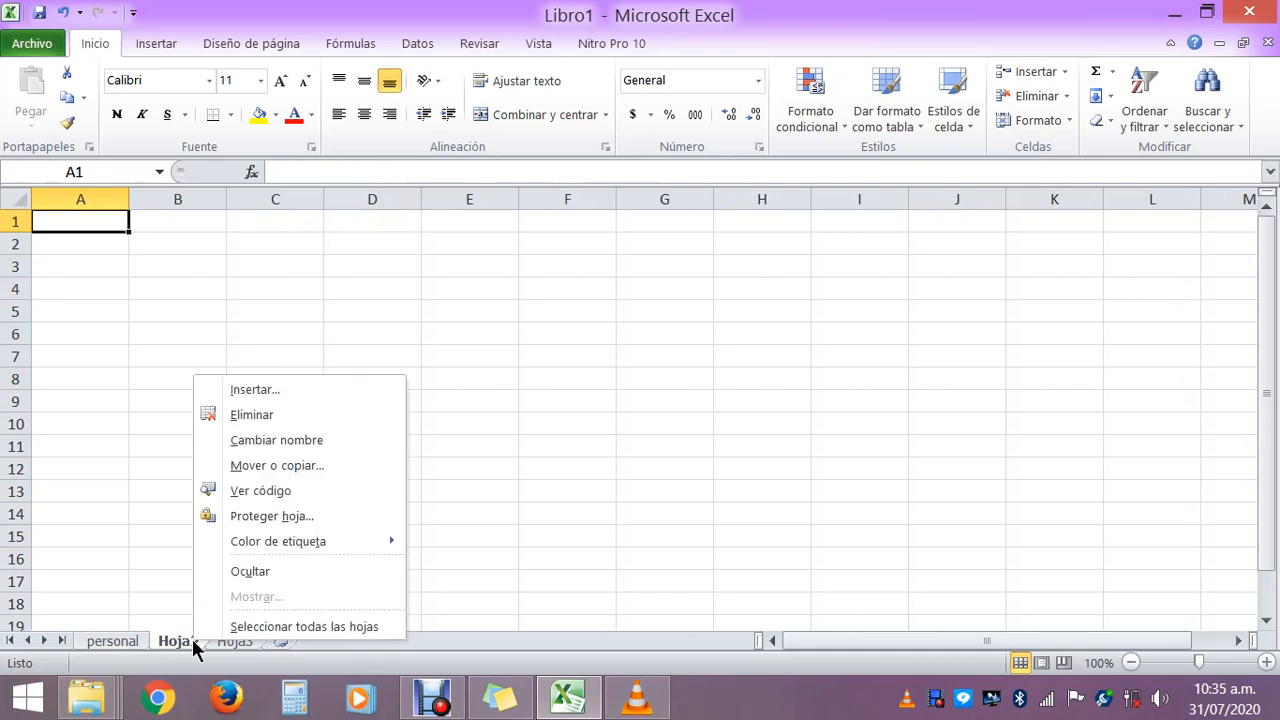
right_click(125, 648)
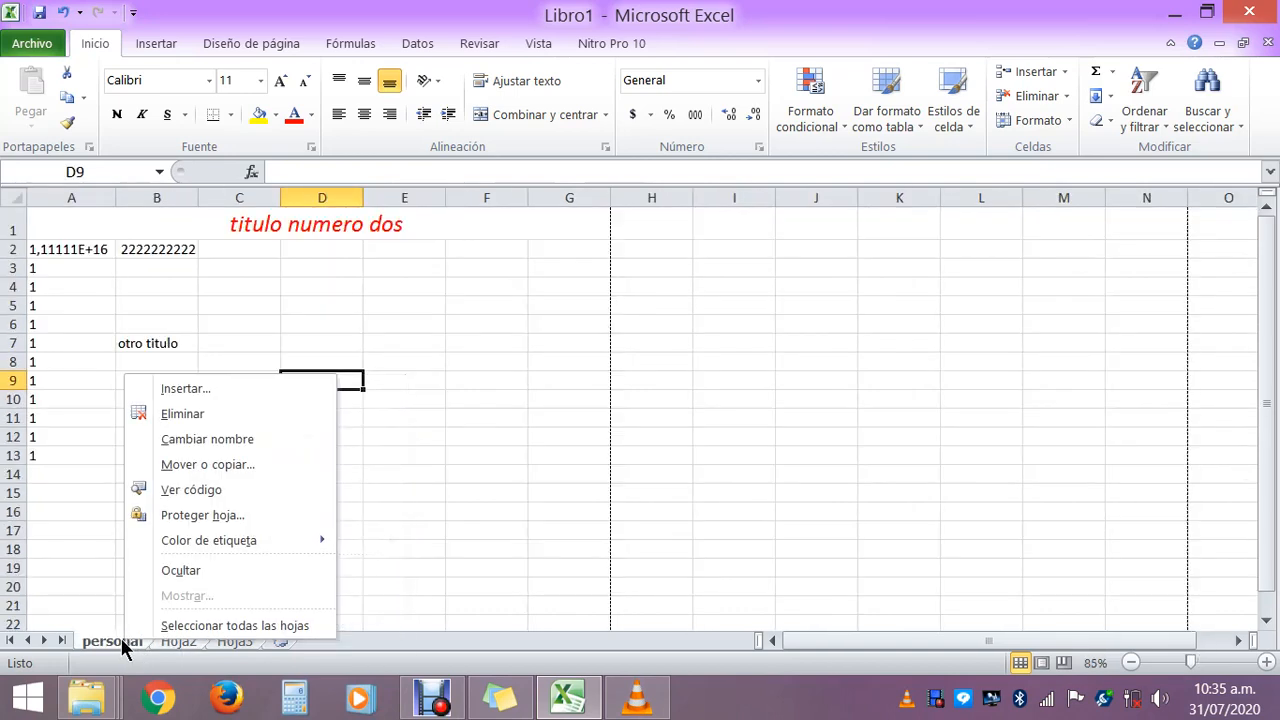
left_click(86, 602)
right_click(104, 648)
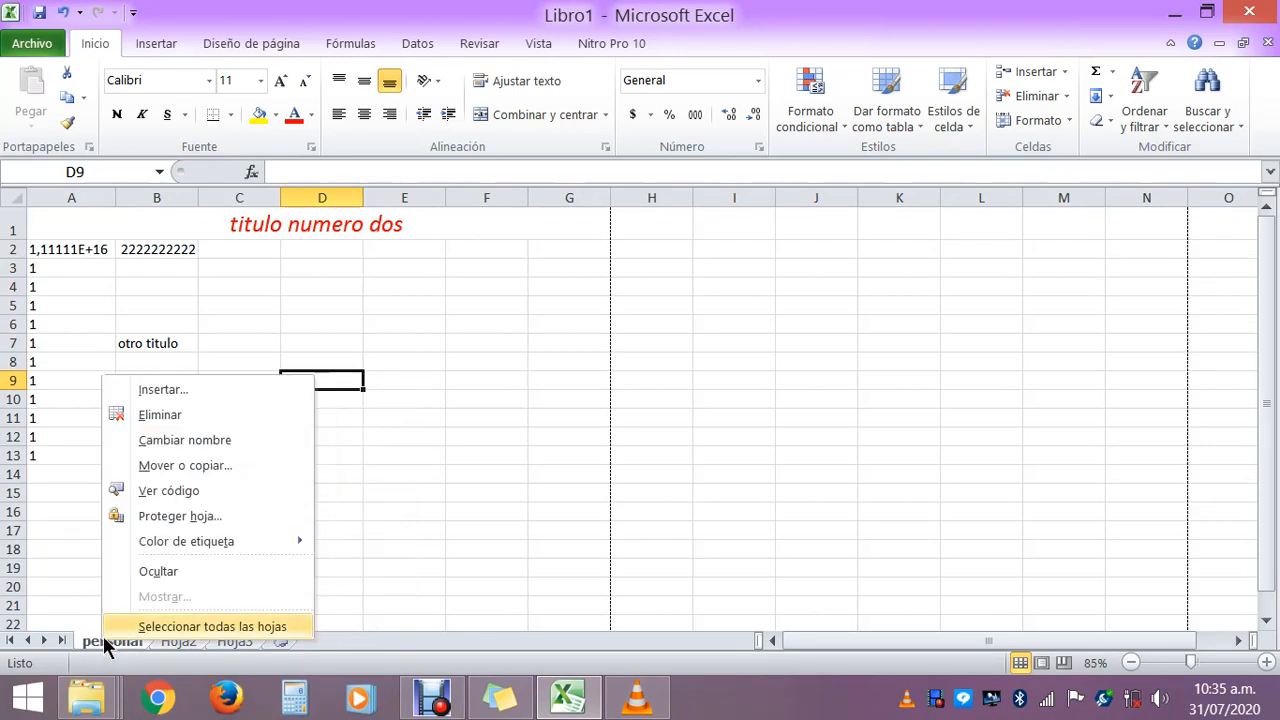
mouse_move(163, 553)
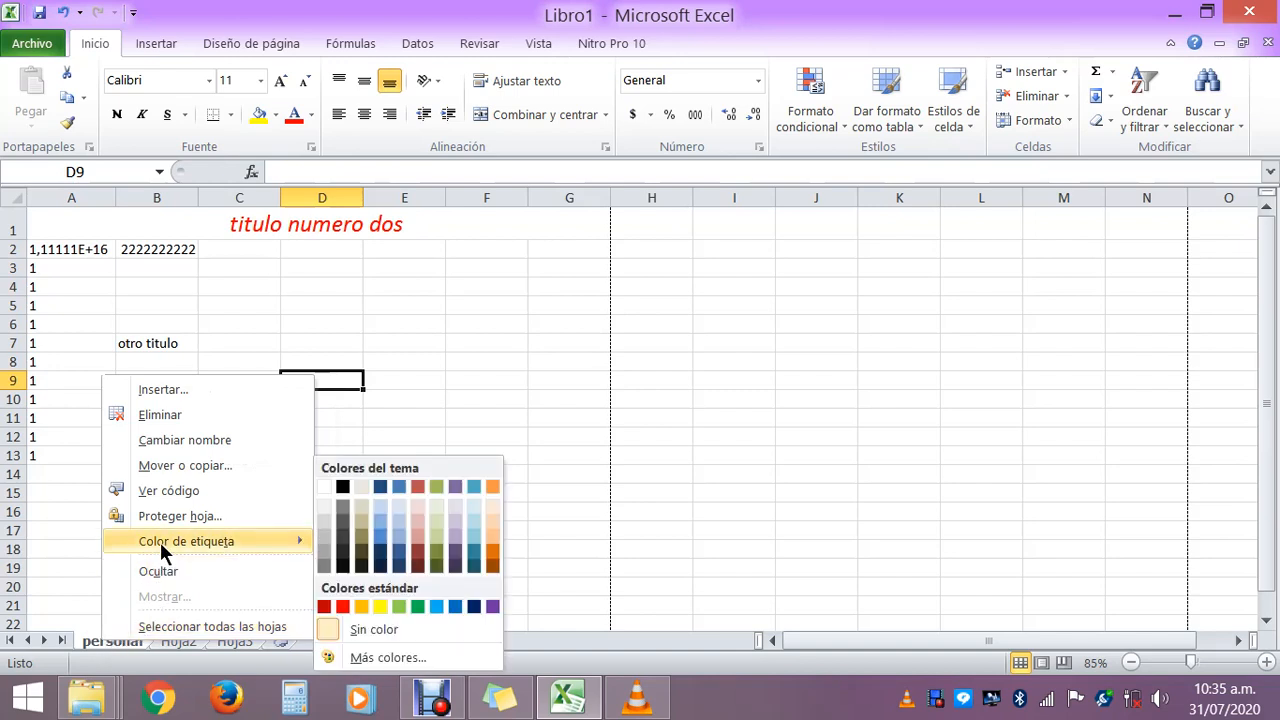
left_click(381, 553)
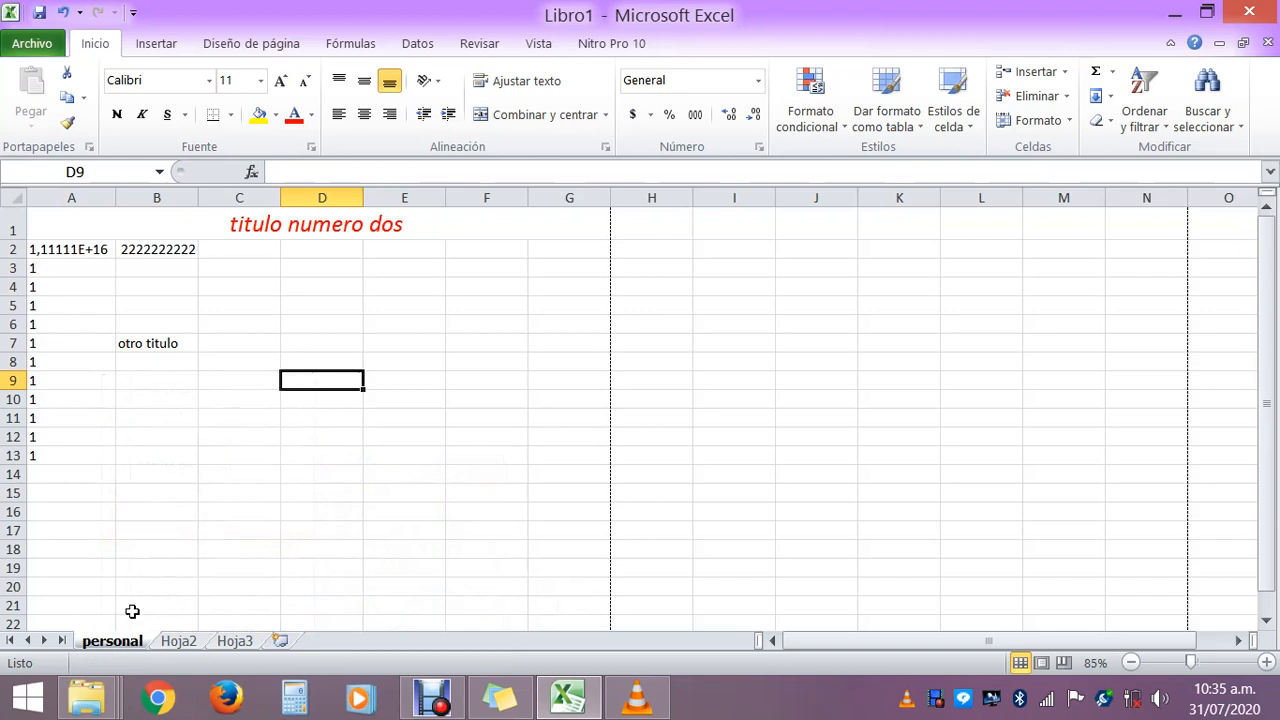
Set the tab color of the "personal" sheet to standard red and switch to Hoja2
right_click(129, 645)
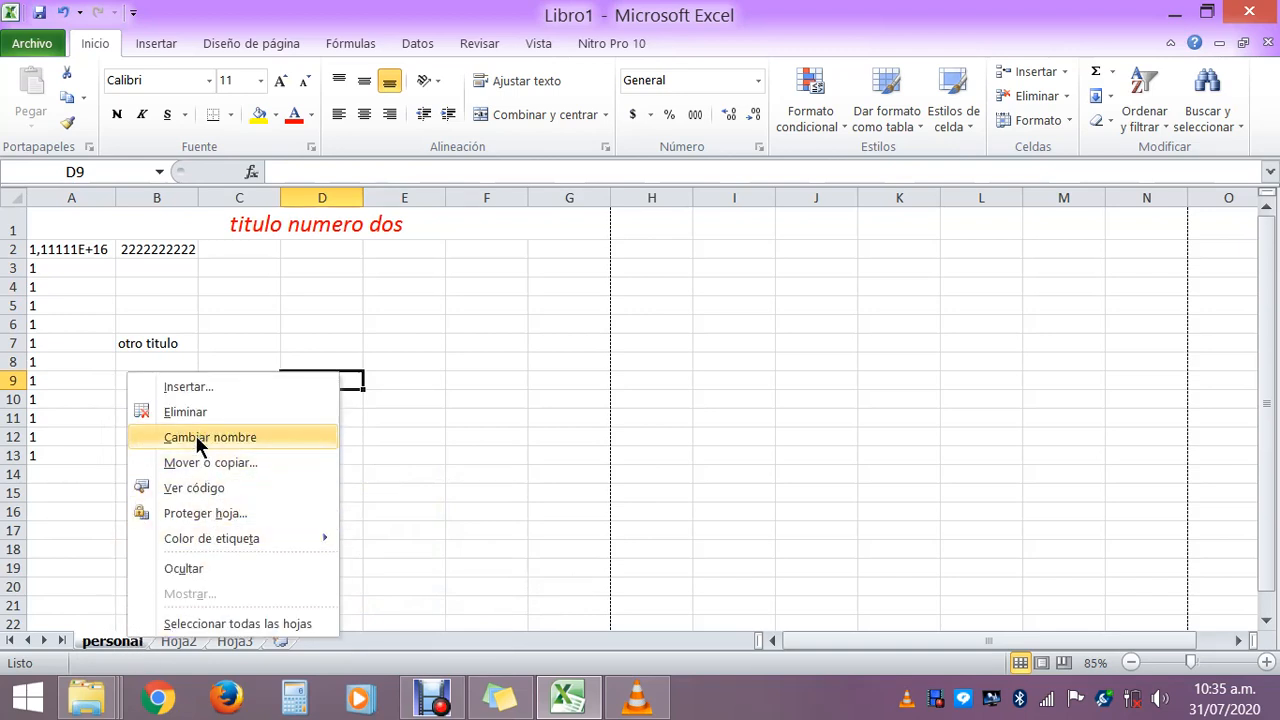
mouse_move(197, 541)
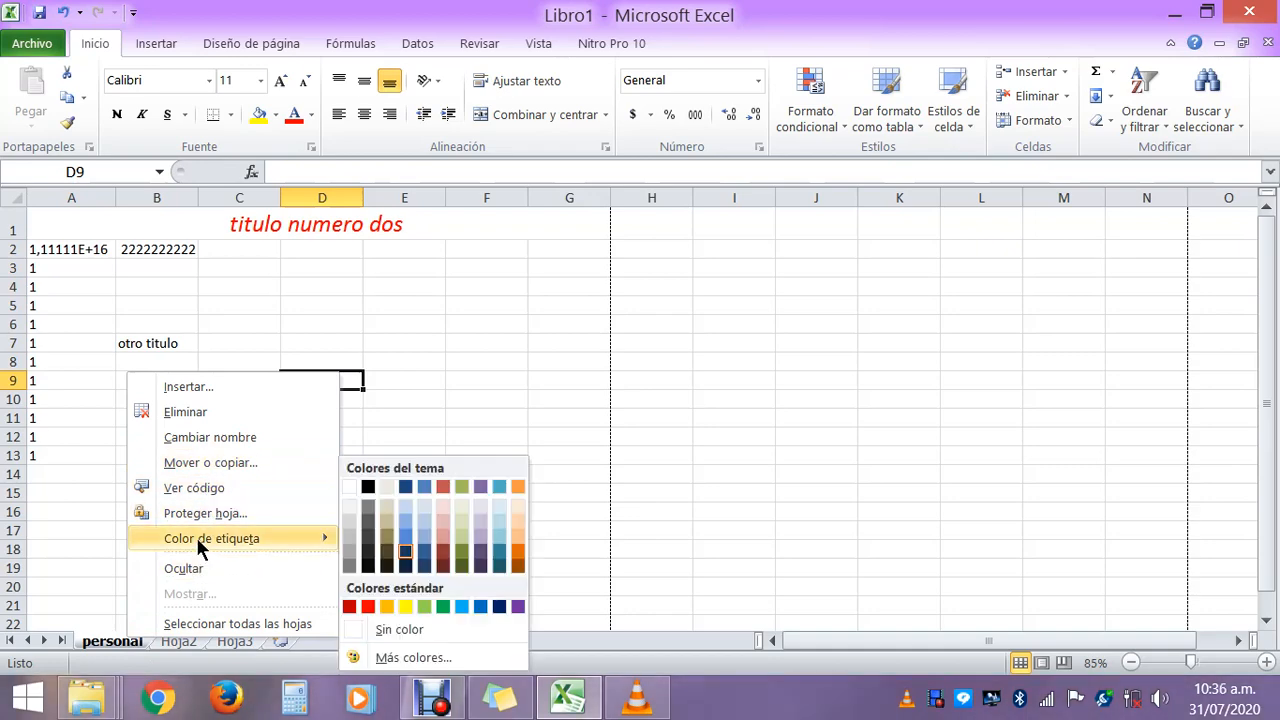
left_click(368, 606)
left_click(346, 542)
left_click(190, 636)
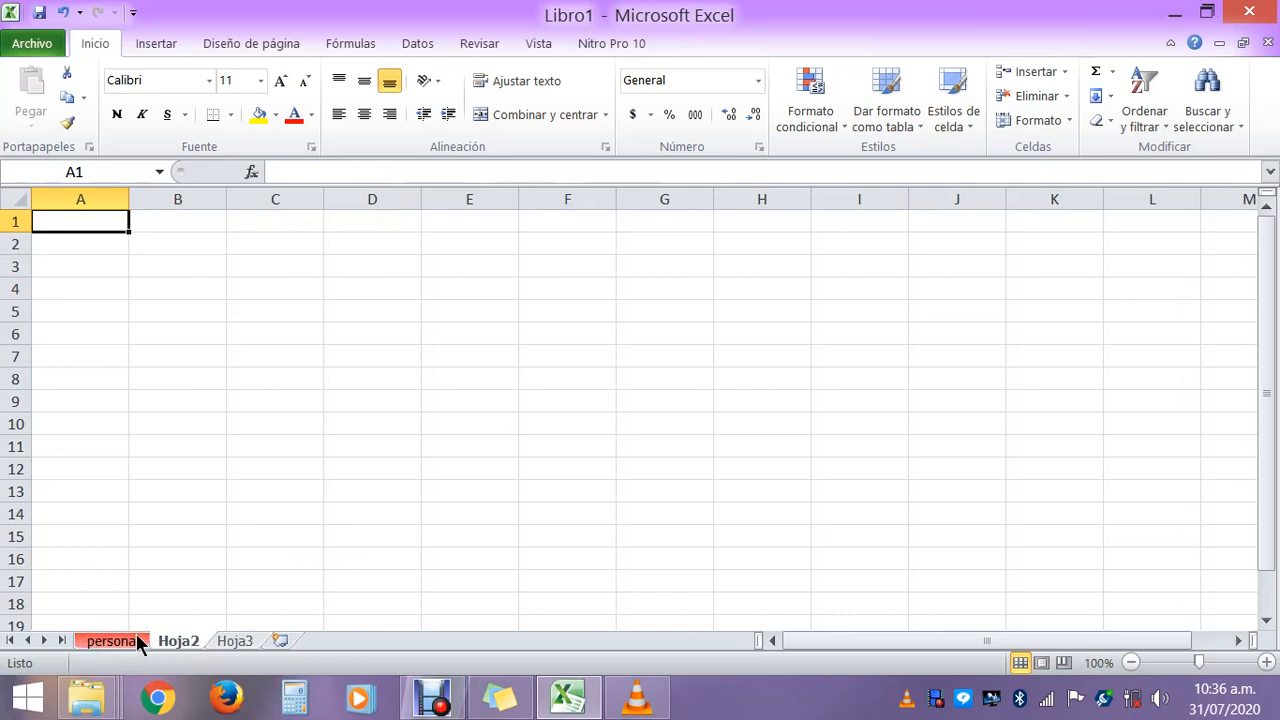
Try selecting a few empty cells on Hoja2 and finish with cell A1 selected
left_click(288, 532)
left_click(184, 363)
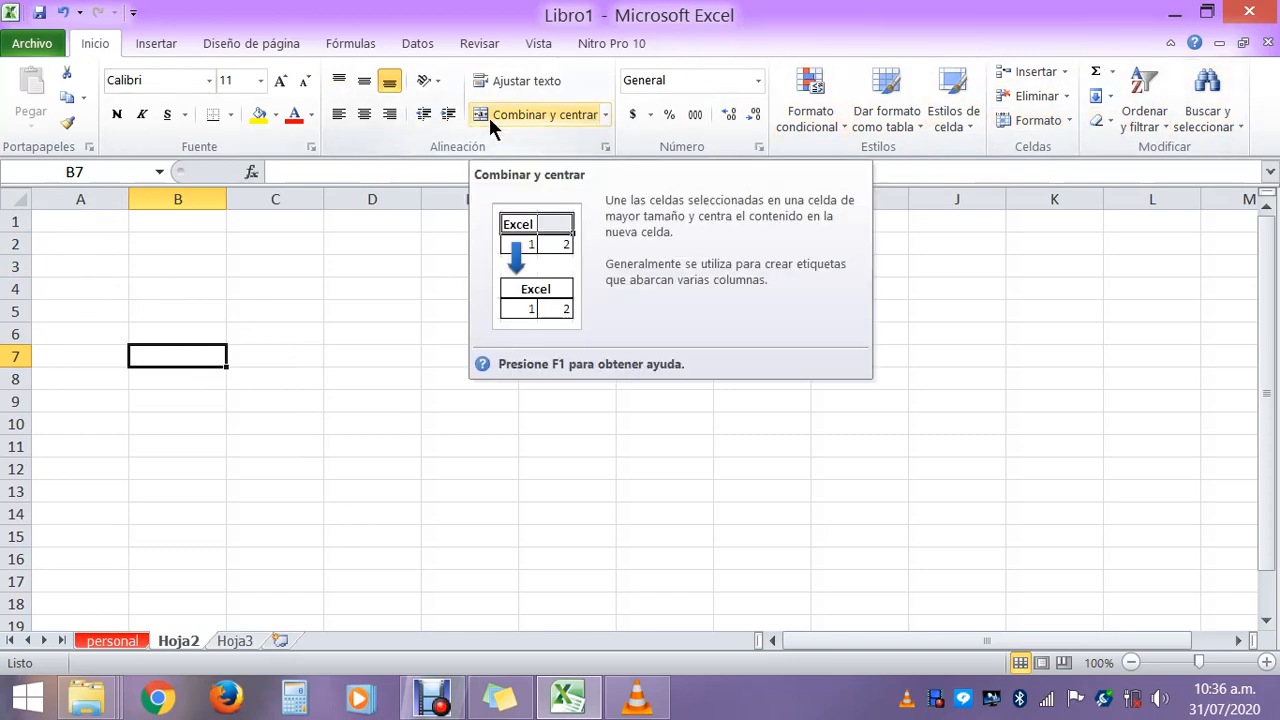
left_click(548, 510)
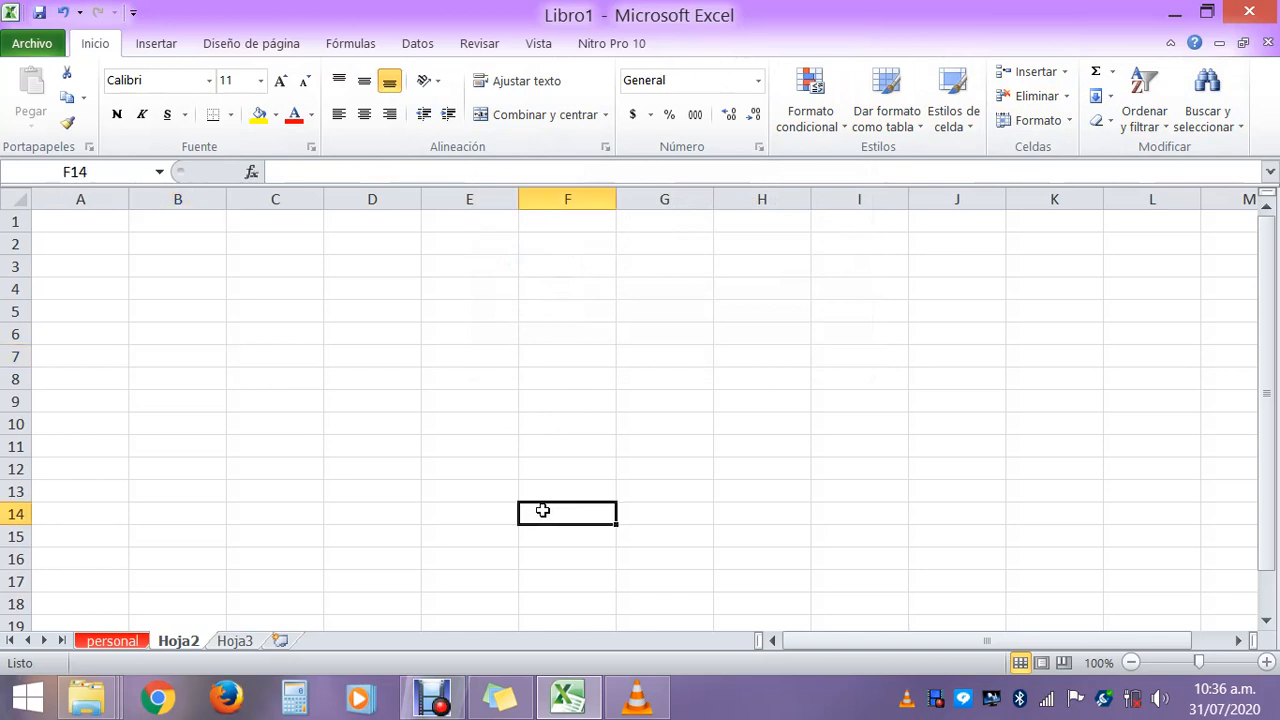
left_click(53, 226)
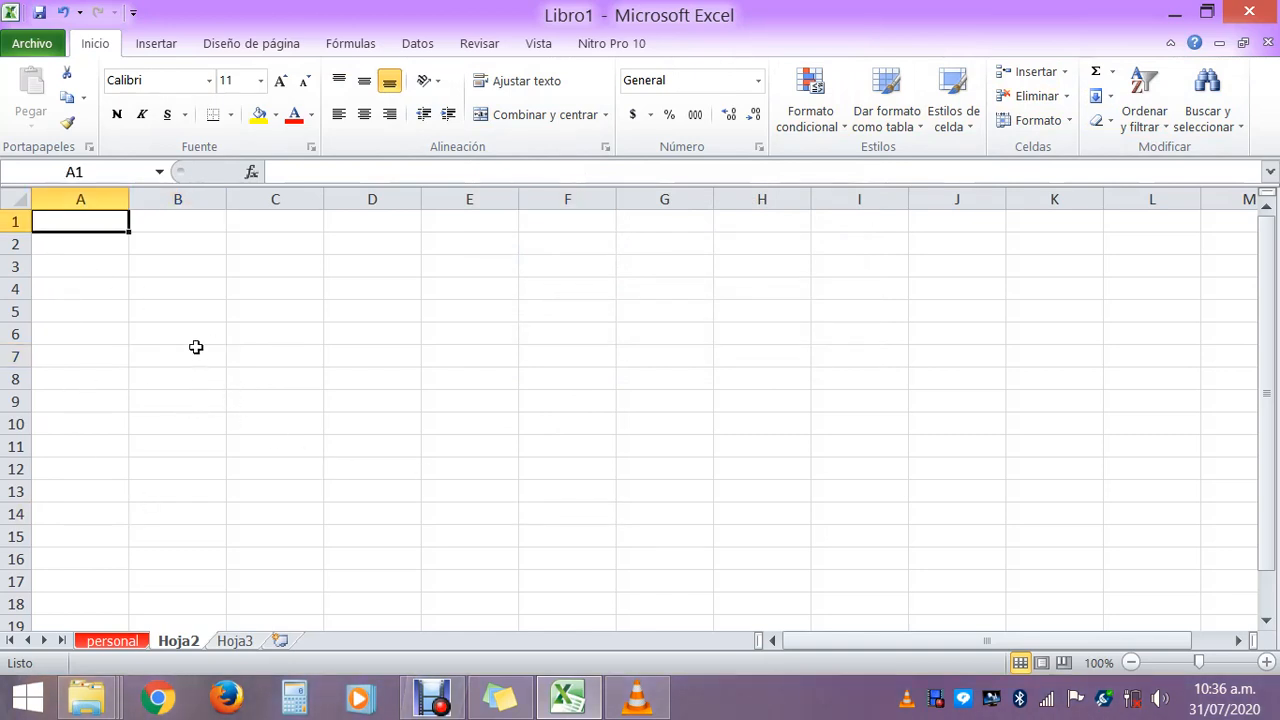